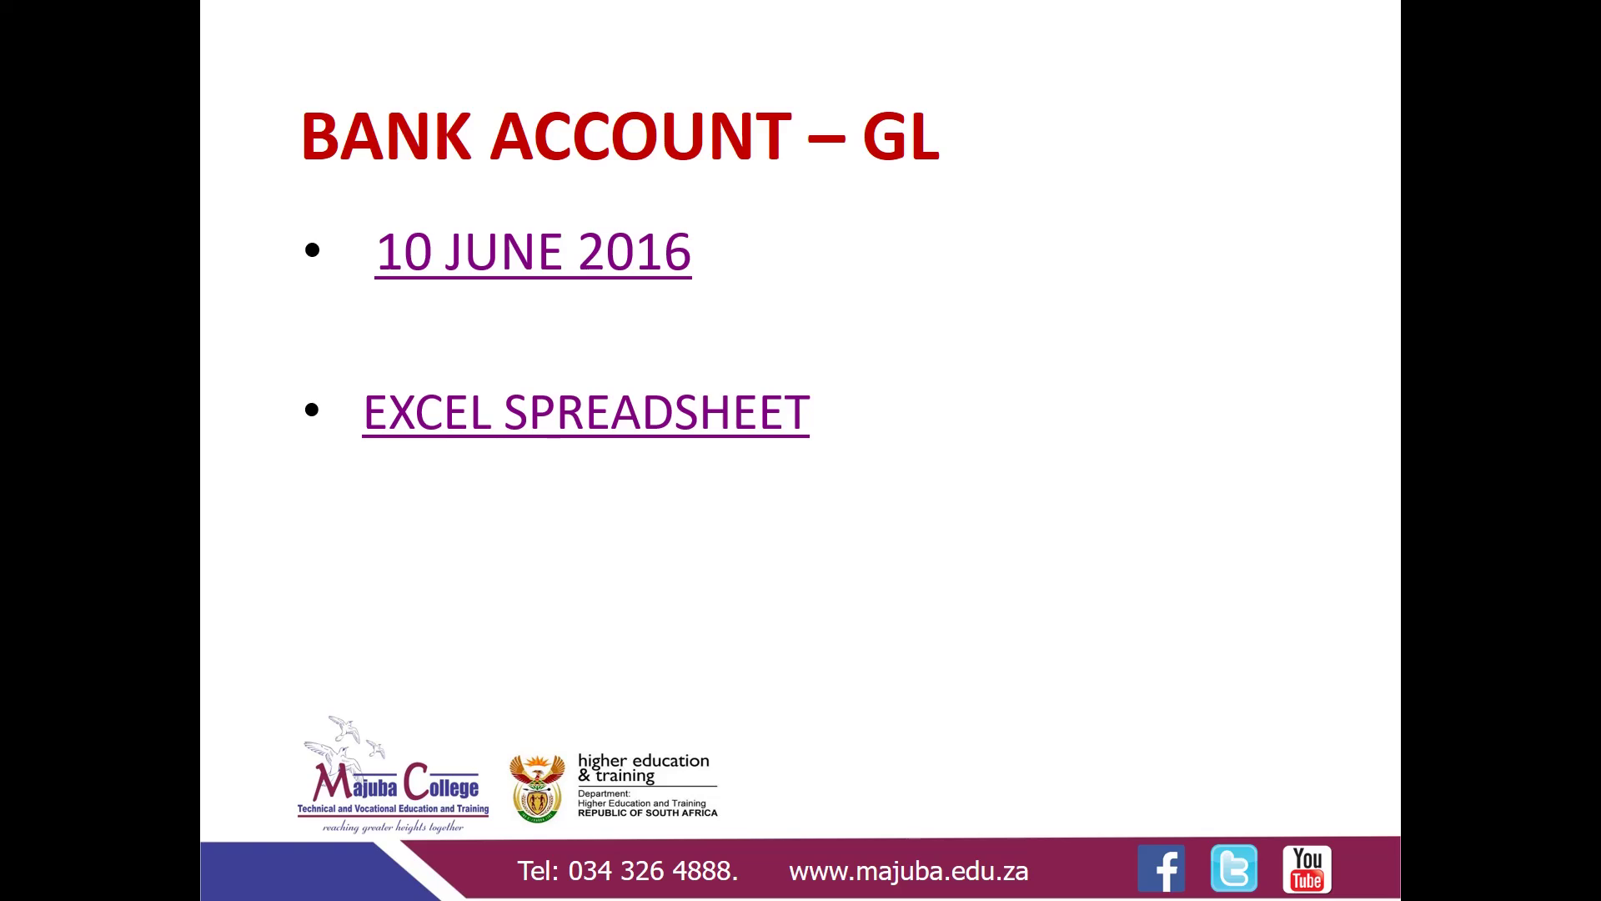
Open the 10 June 2016 exam paper and examine Question 2's requirements and the dates of its bank reconciliation statements
left_click(580, 265)
left_click(205, 17)
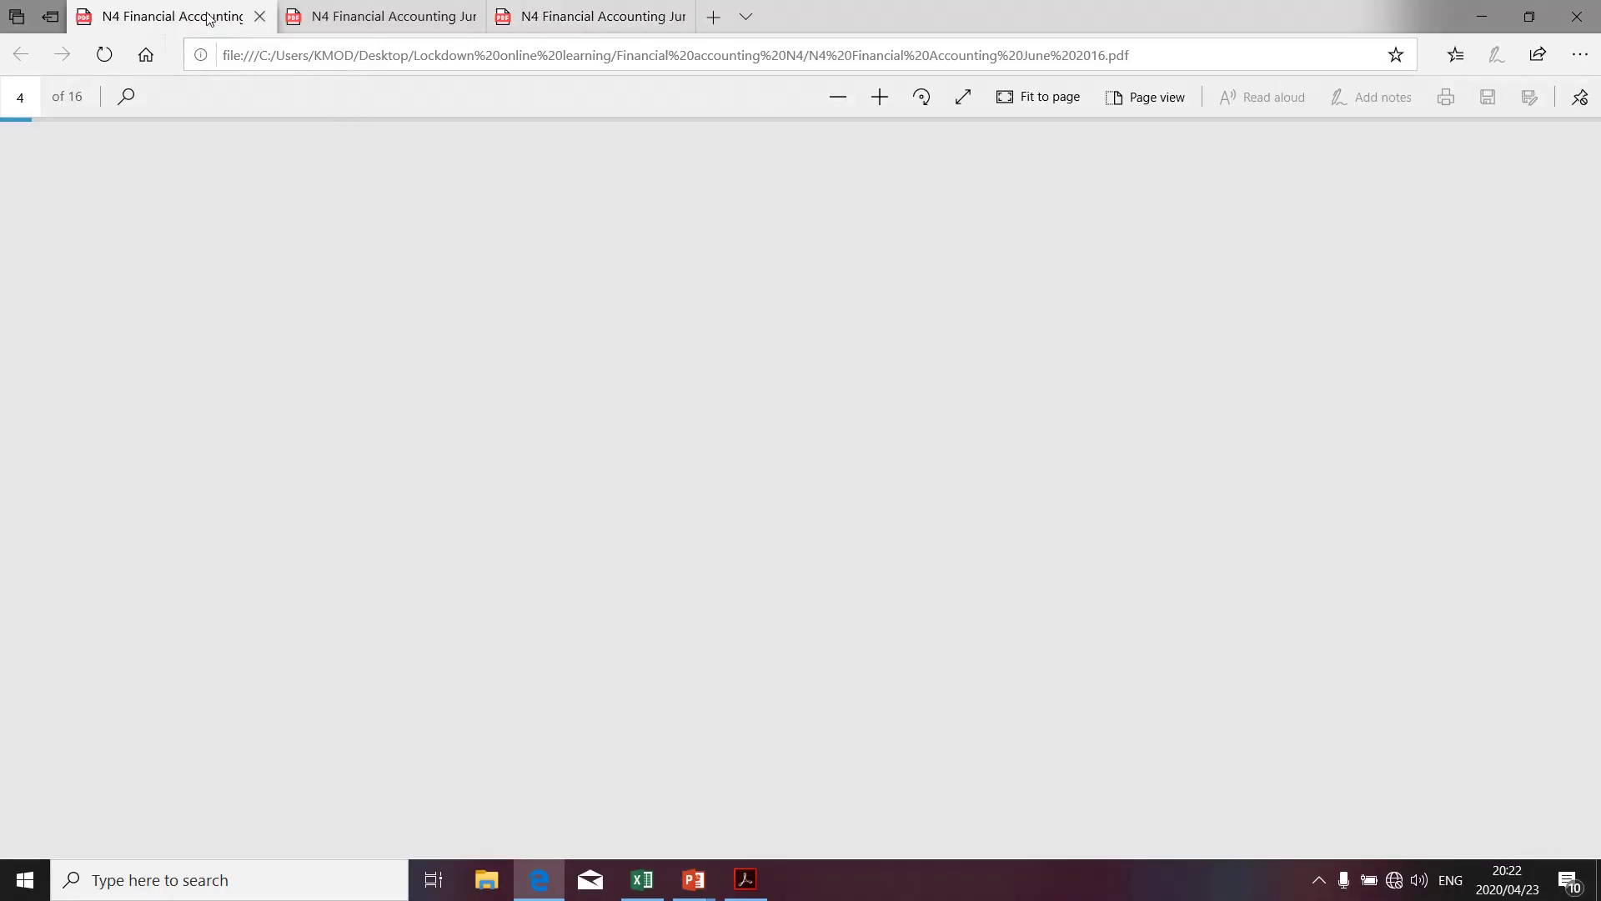
scroll(280, 248, "up", 8)
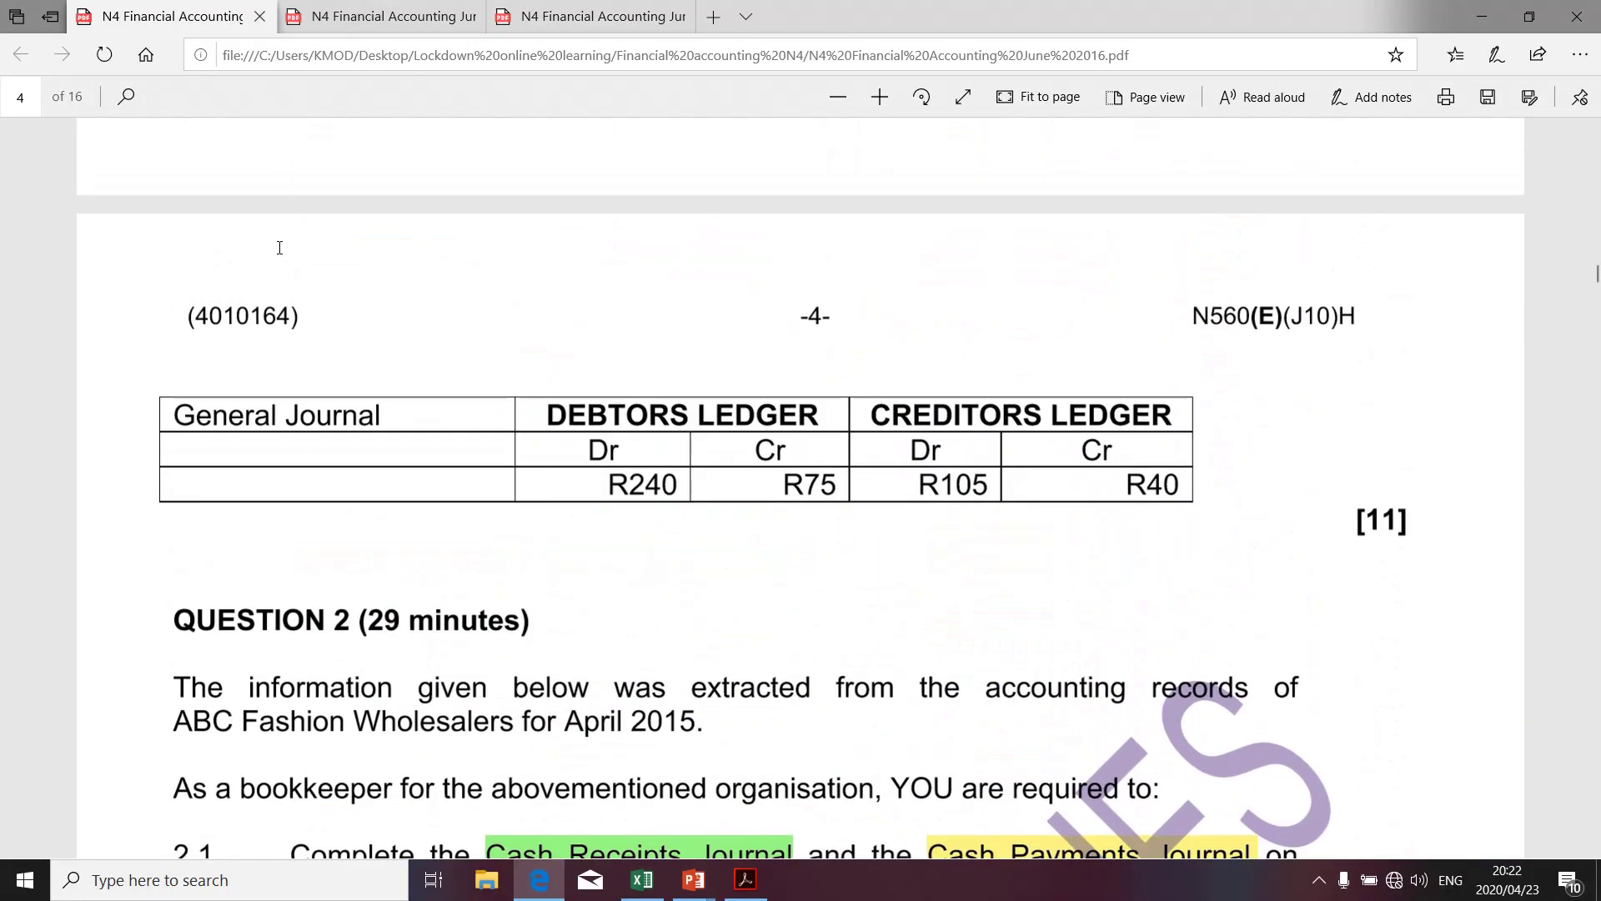
scroll(299, 461, "down", 4)
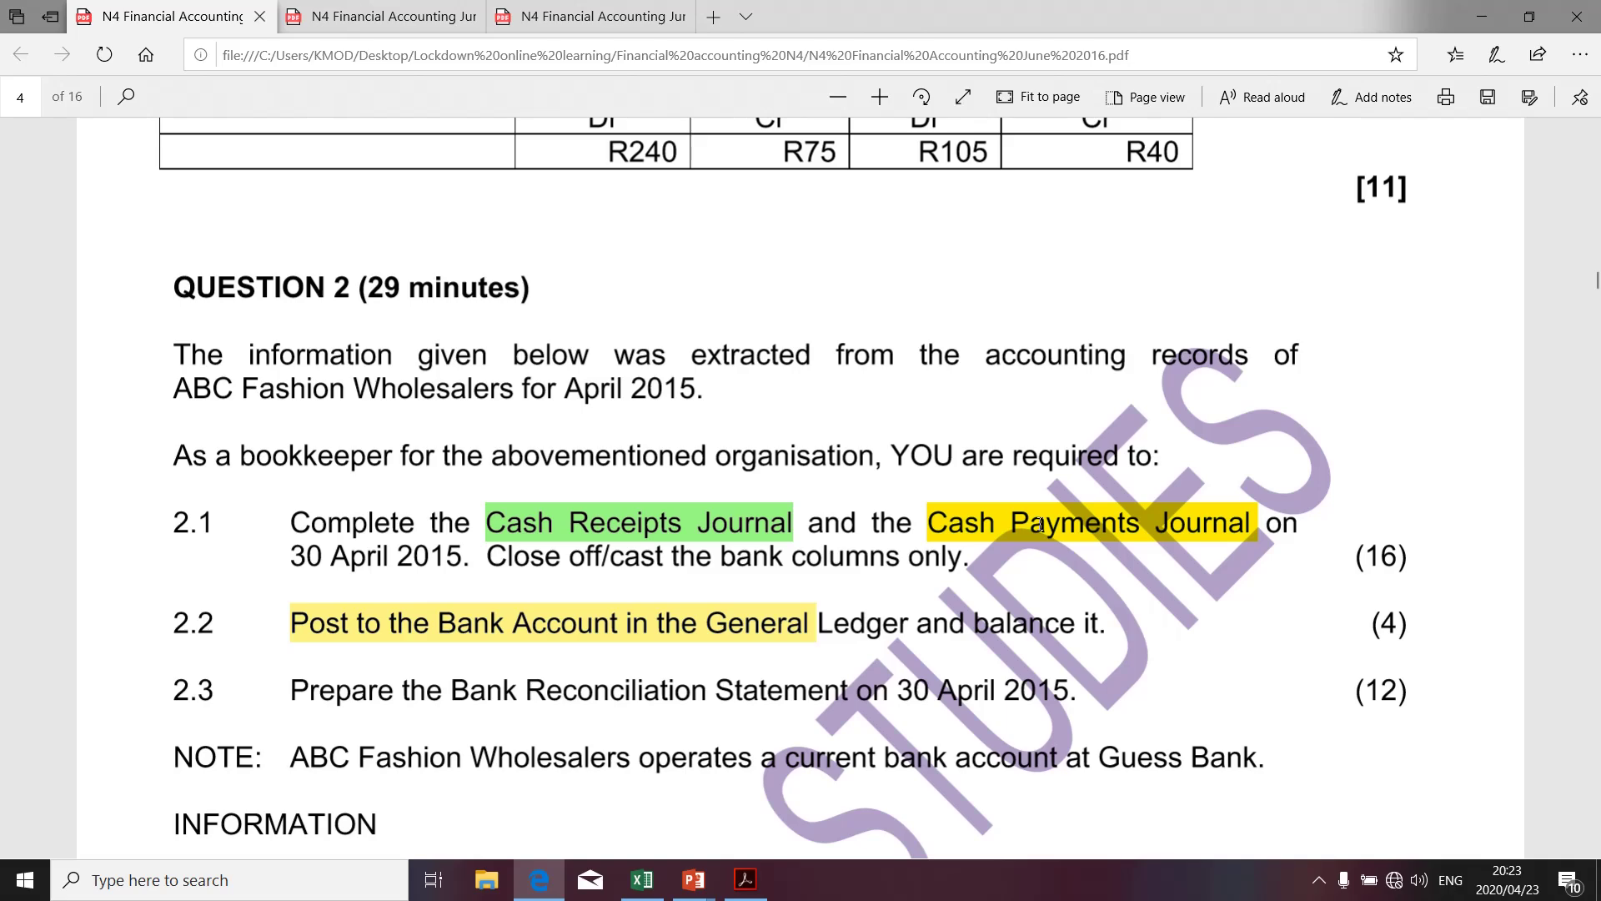
scroll(1040, 524, "up", 4)
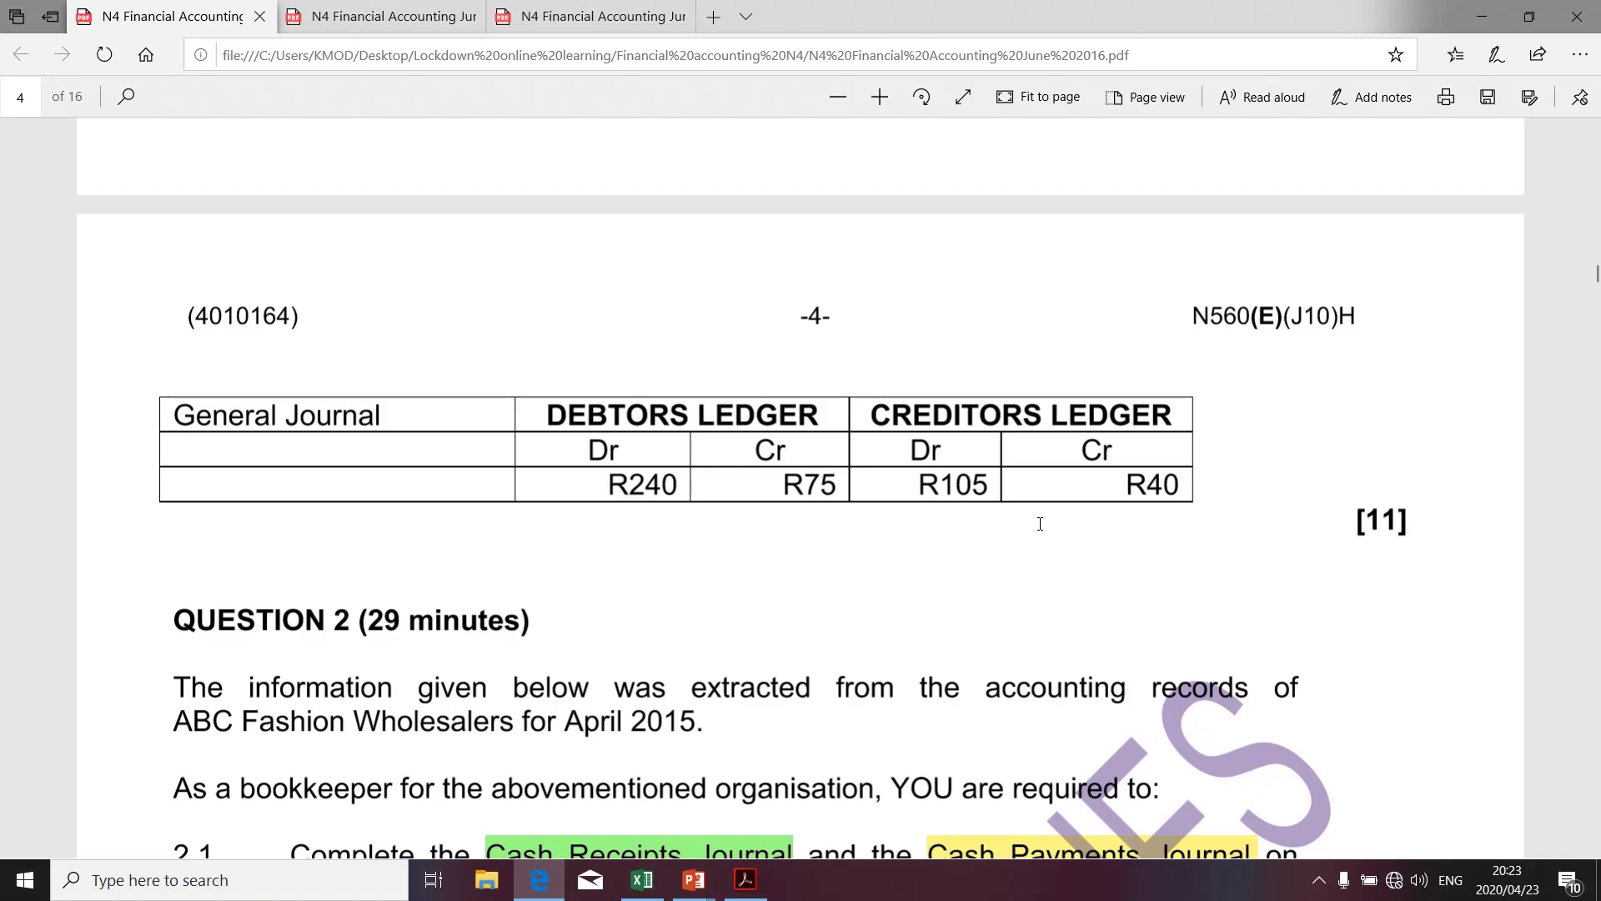
scroll(1040, 524, "down", 3)
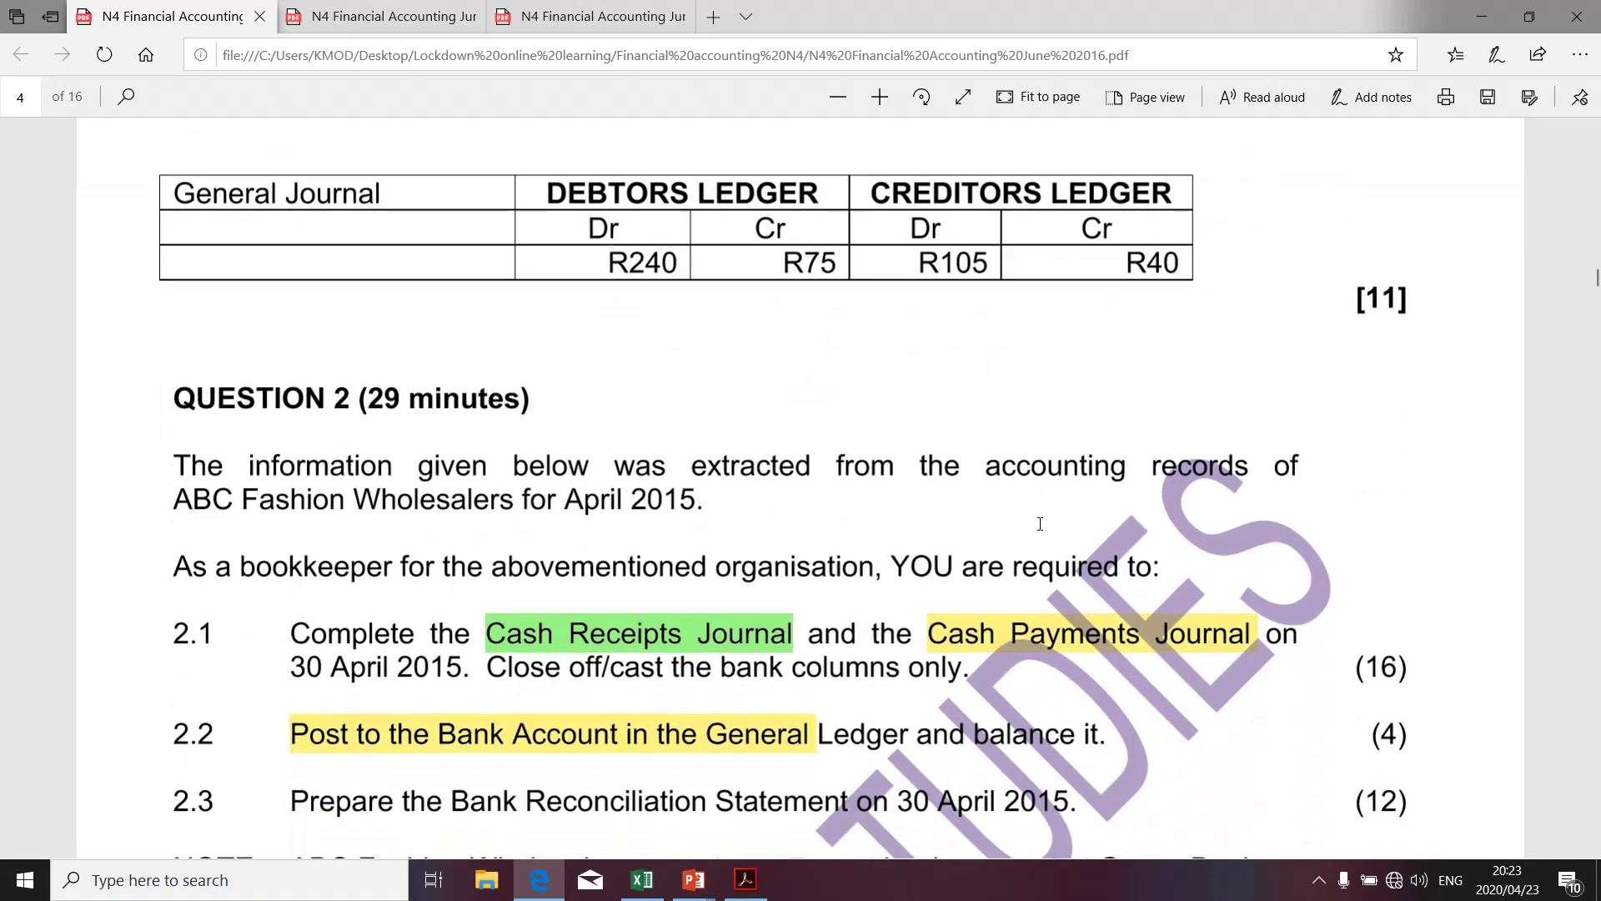
scroll(1040, 523, "up", 11)
scroll(1040, 526, "down", 6)
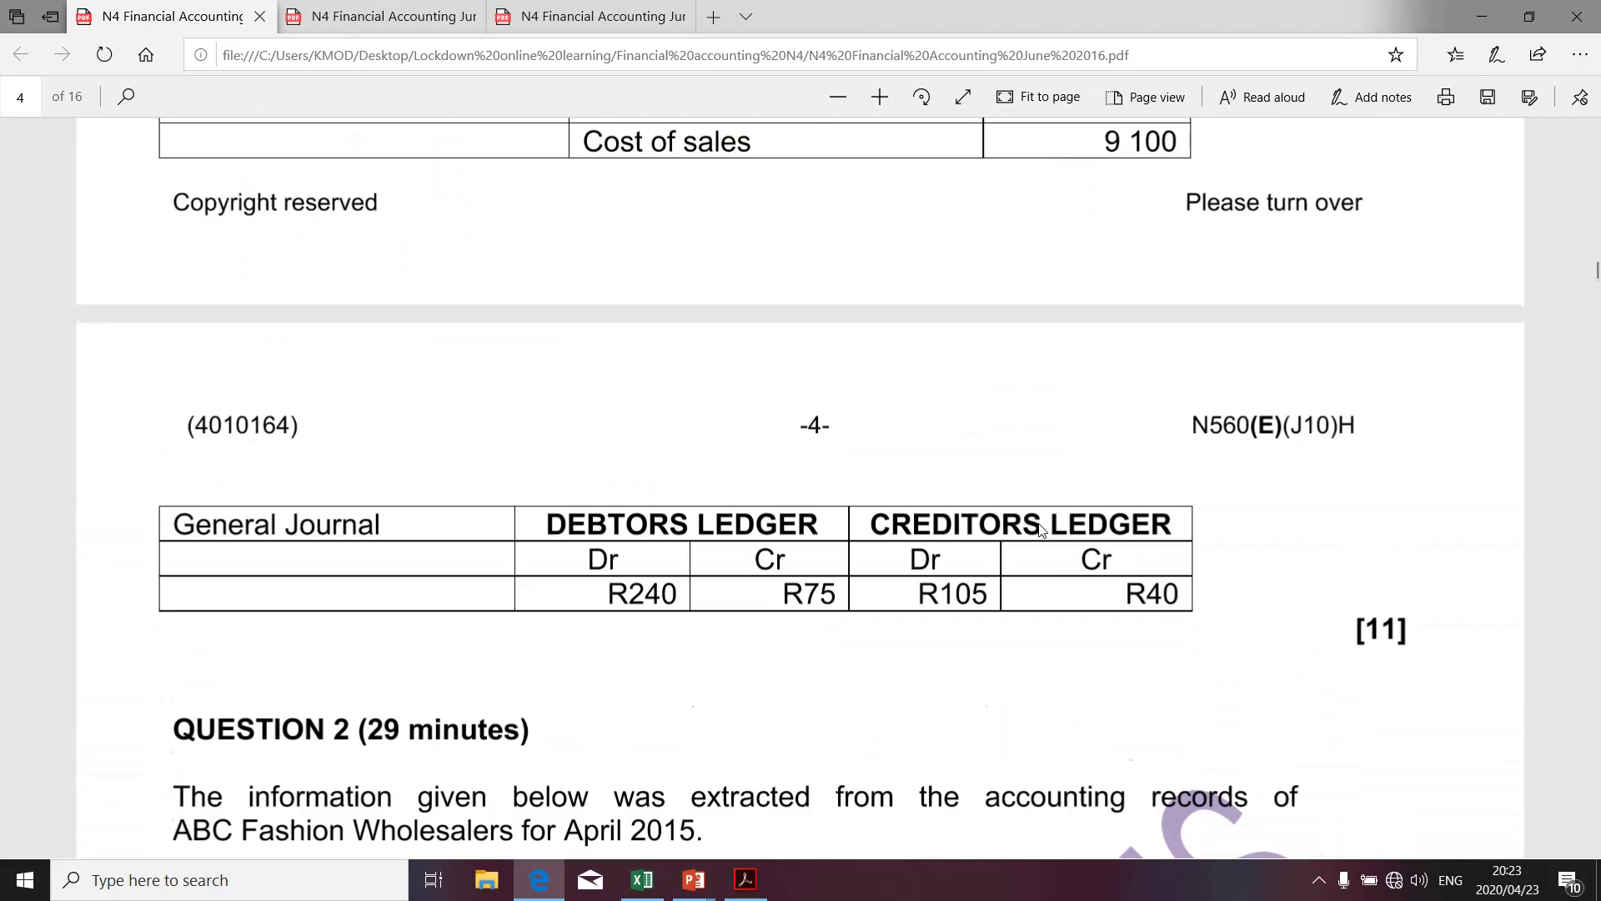
scroll(1040, 527, "down", 9)
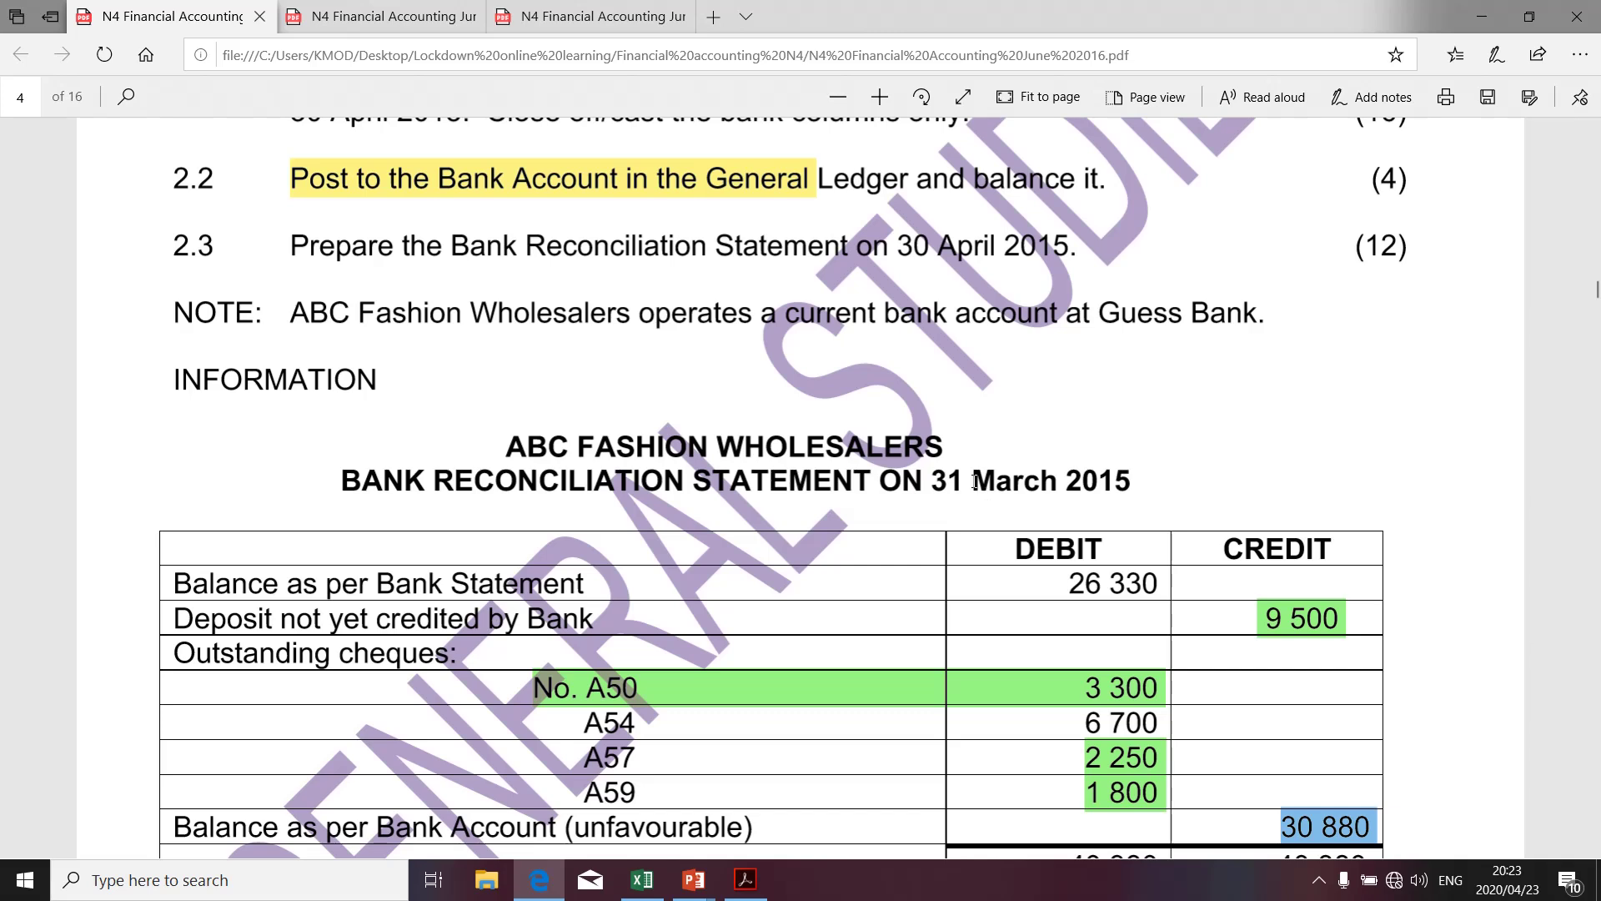
double_click(1029, 478)
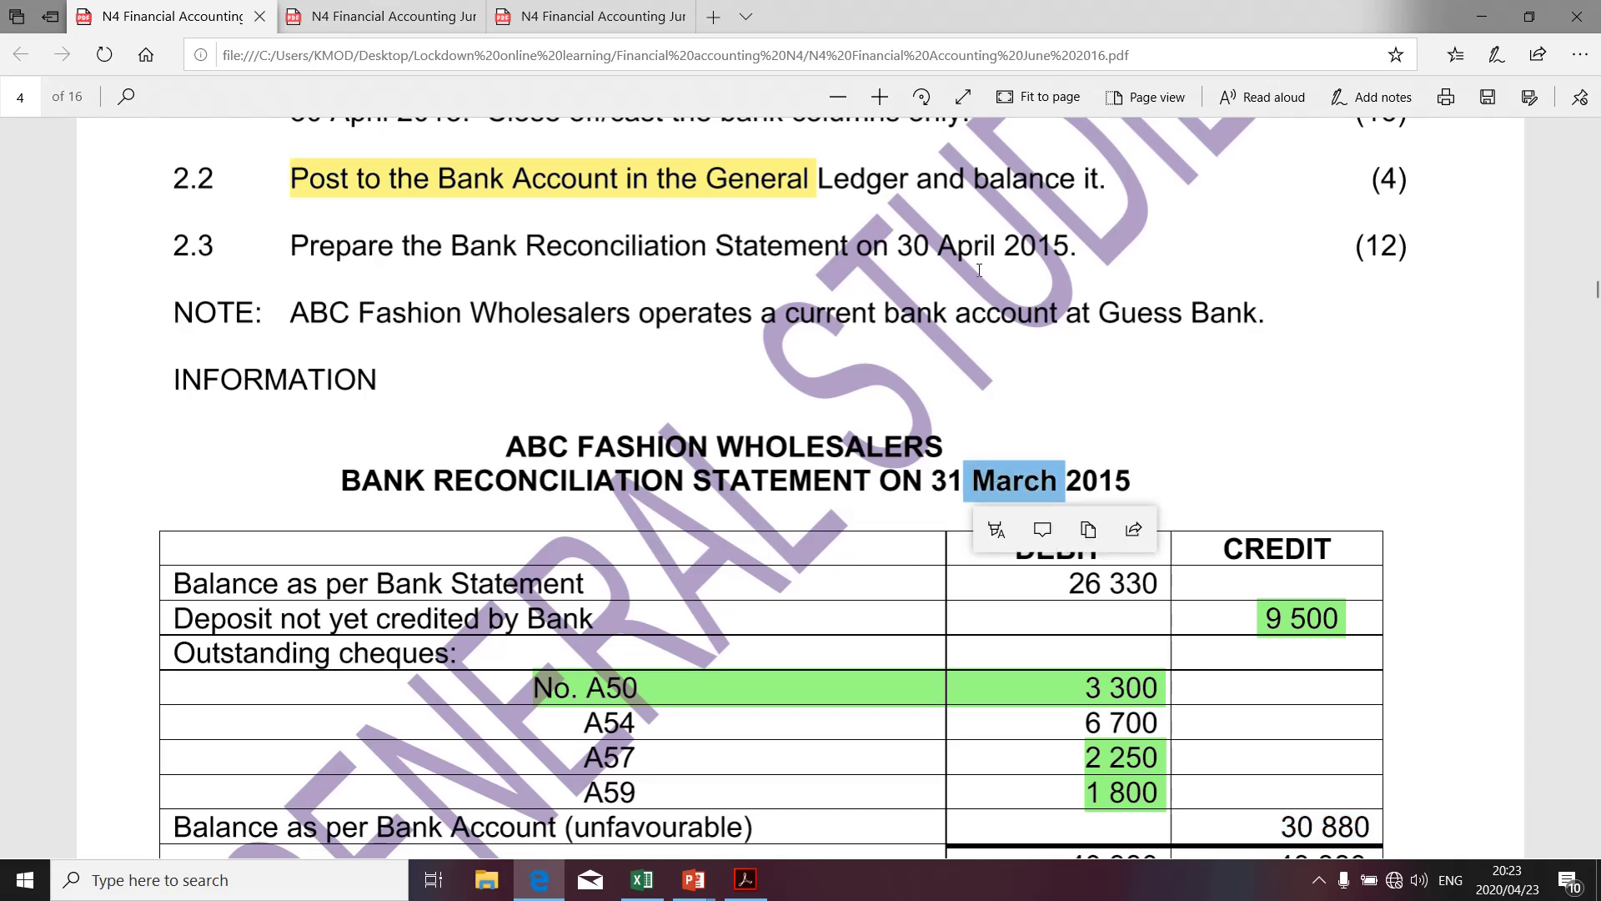
left_click_drag(940, 248, 999, 250)
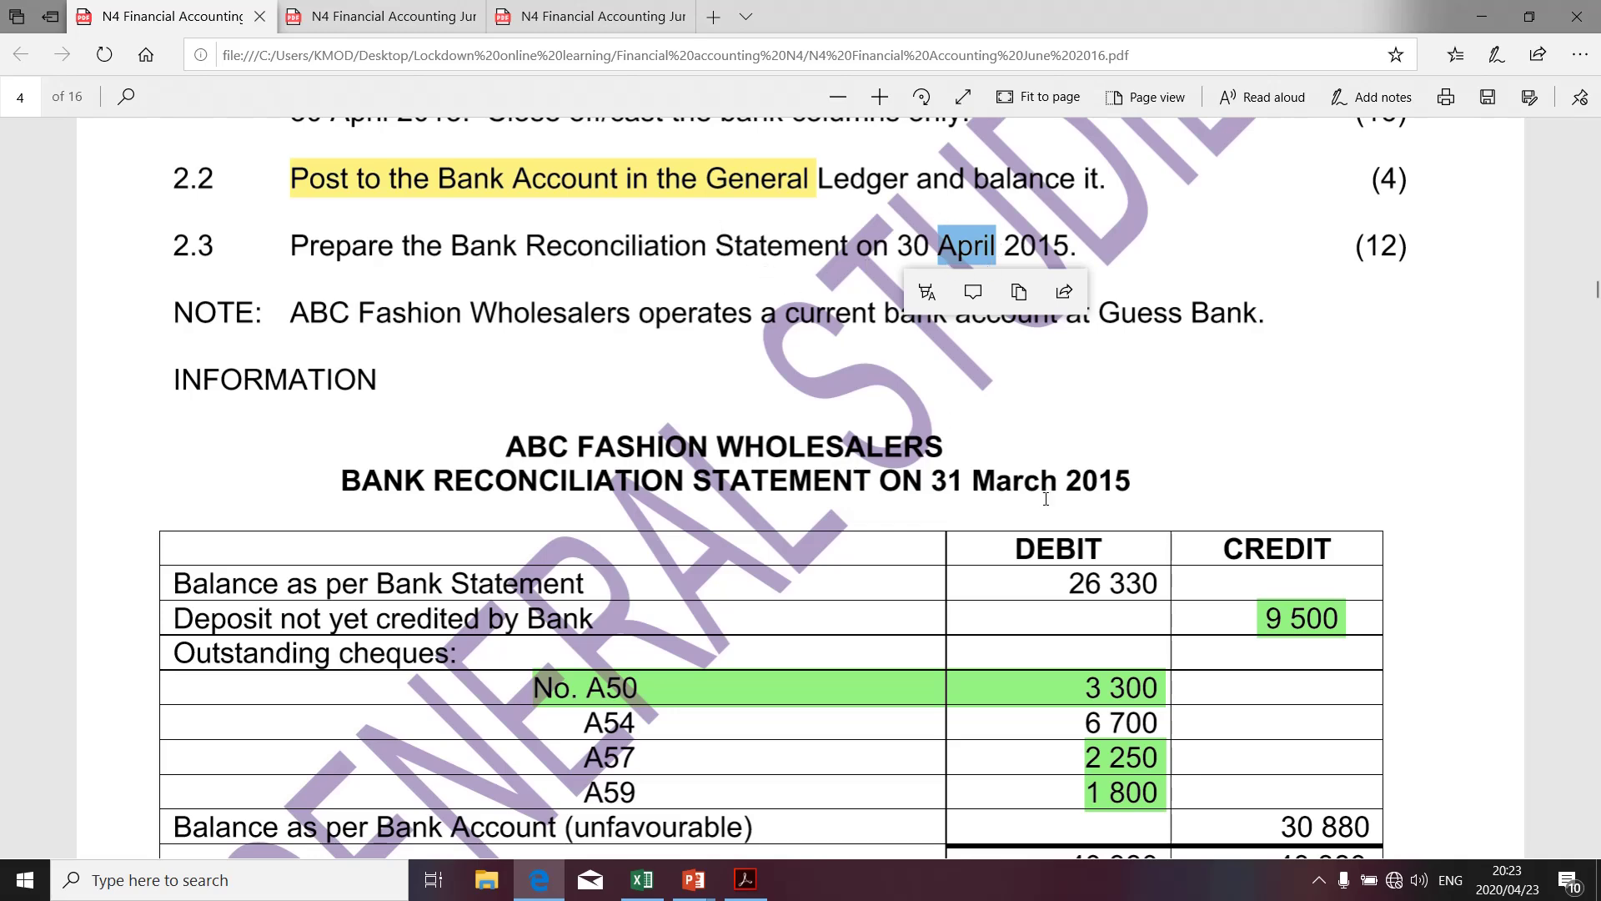
Copy the unfavourable bank account balance from the March 2015 reconciliation statement into J3 of the Excel BANK ACC sheet as 30880
scroll(1046, 498, "down", 3)
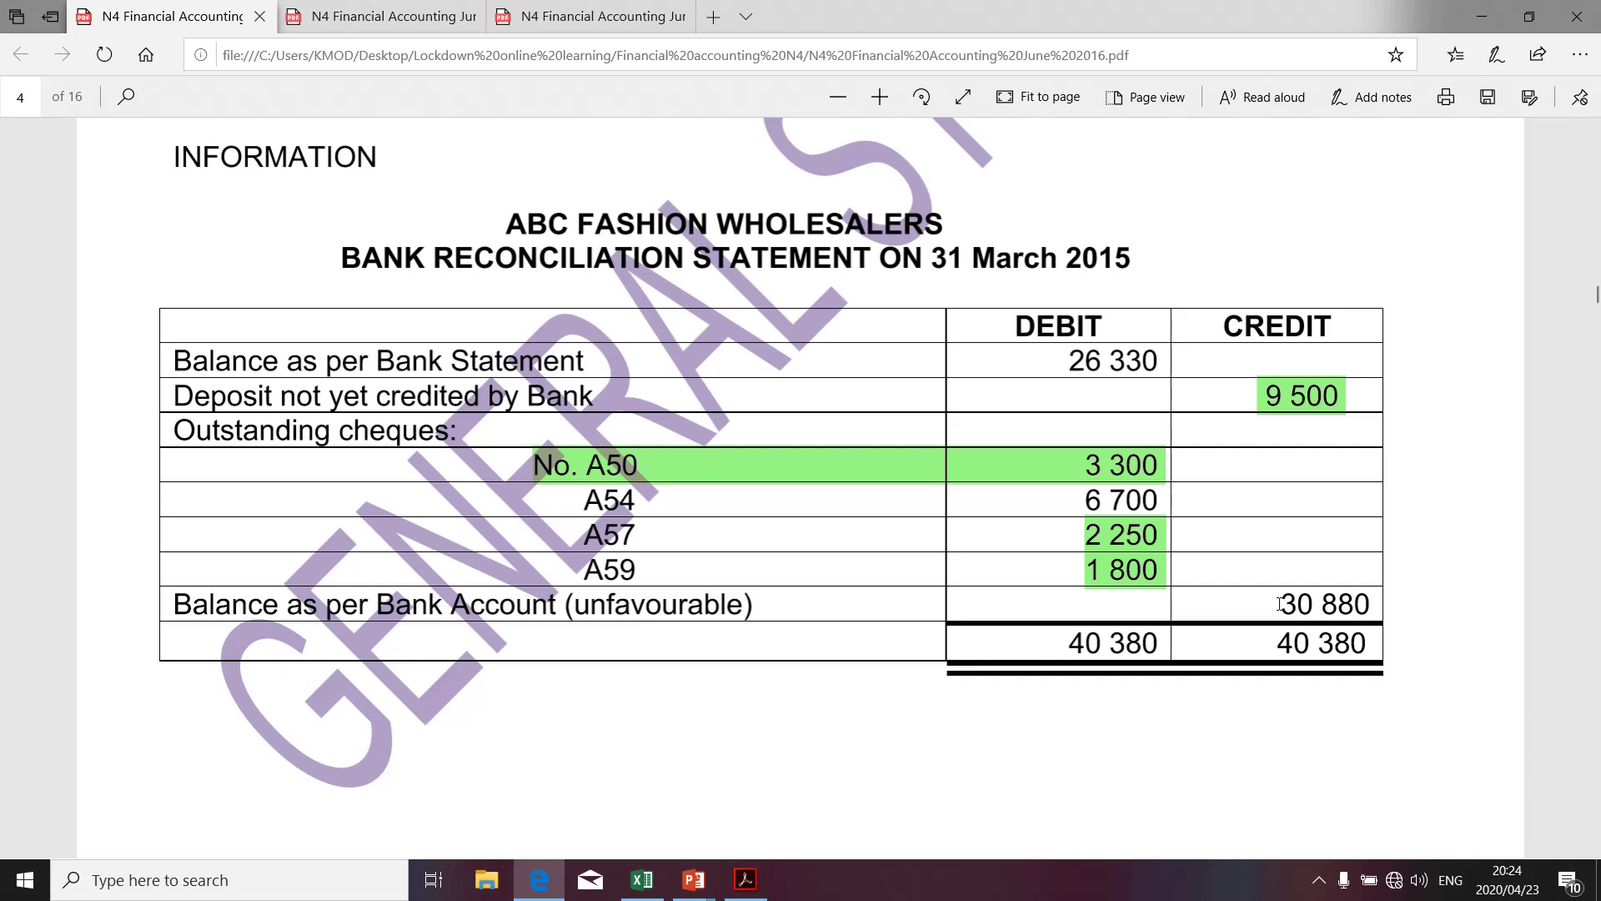
left_click_drag(1280, 604, 1340, 601)
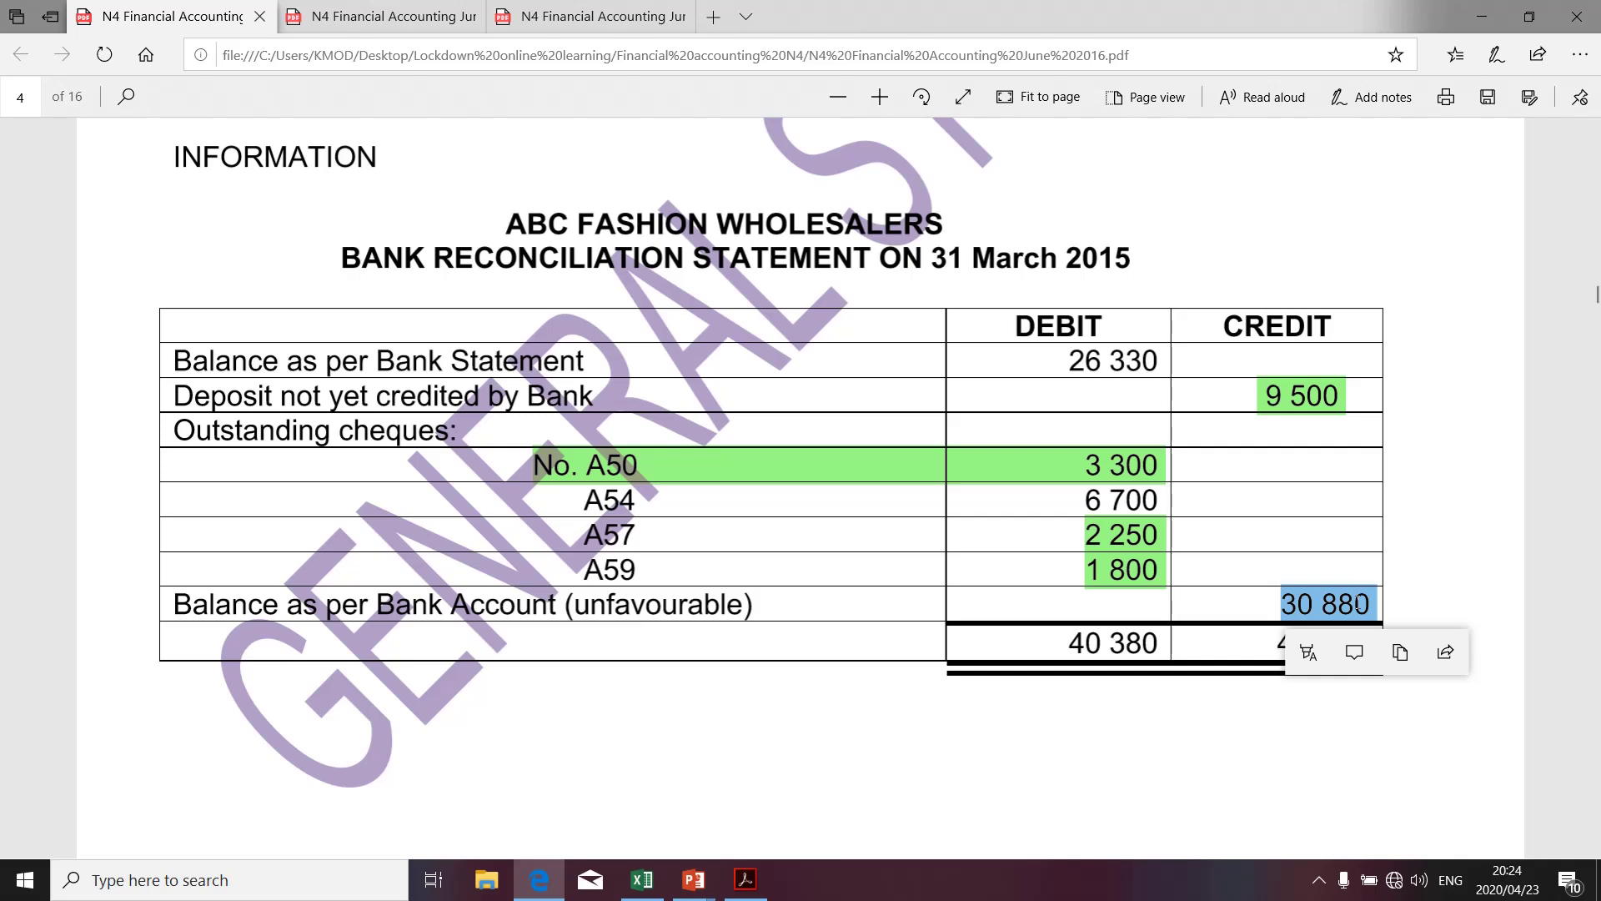
key("alt+Tab")
key("alt+Tab")
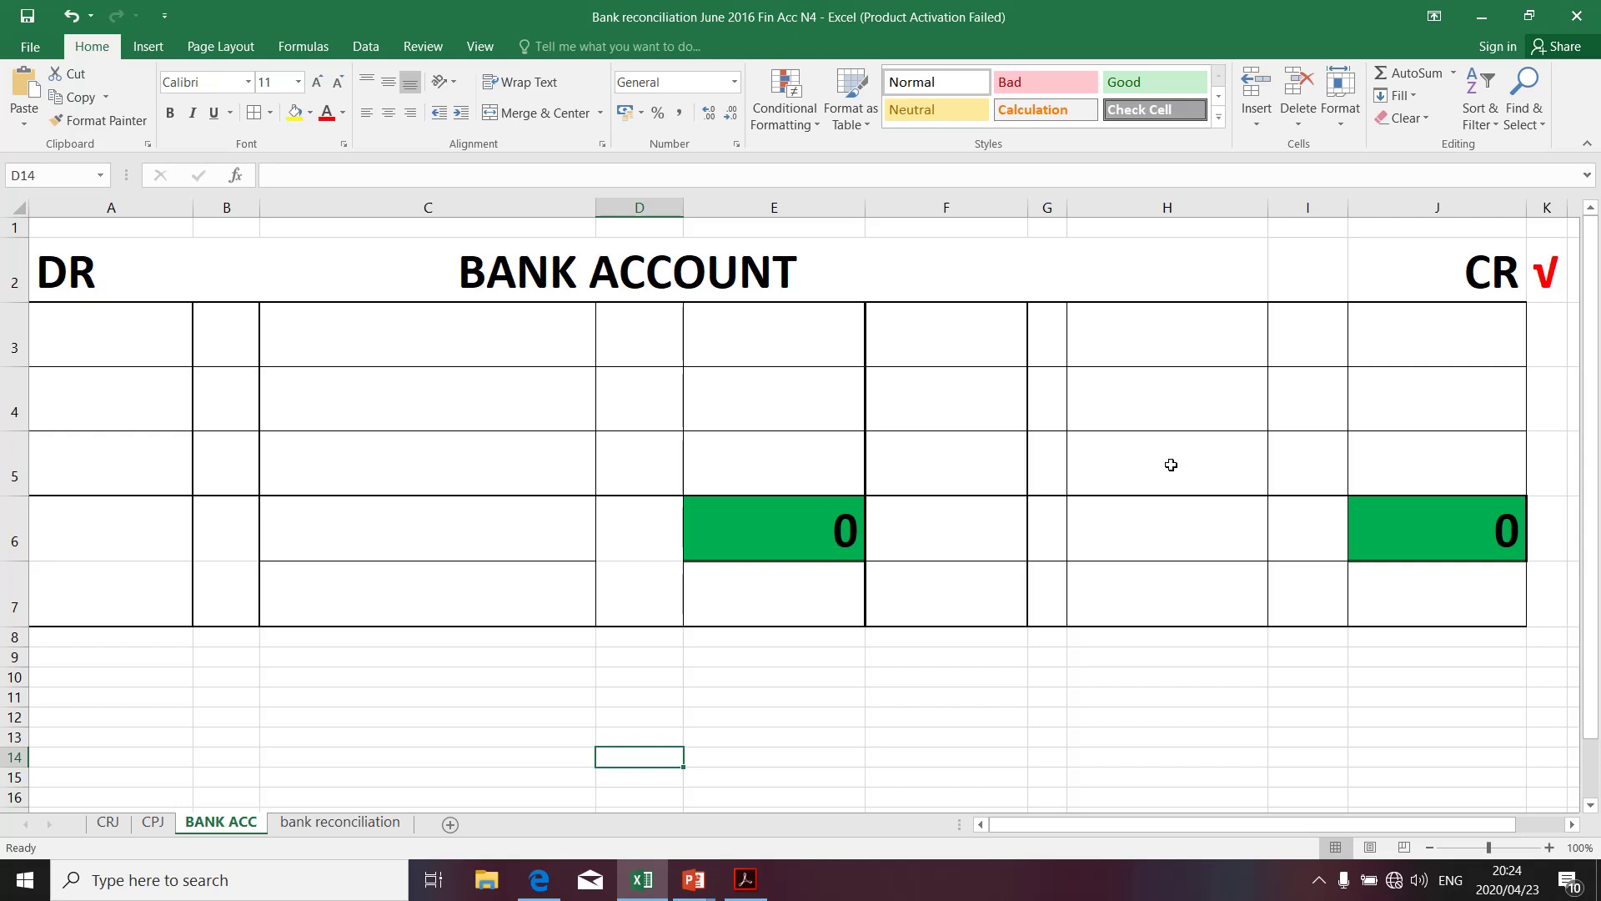
left_click(1405, 345)
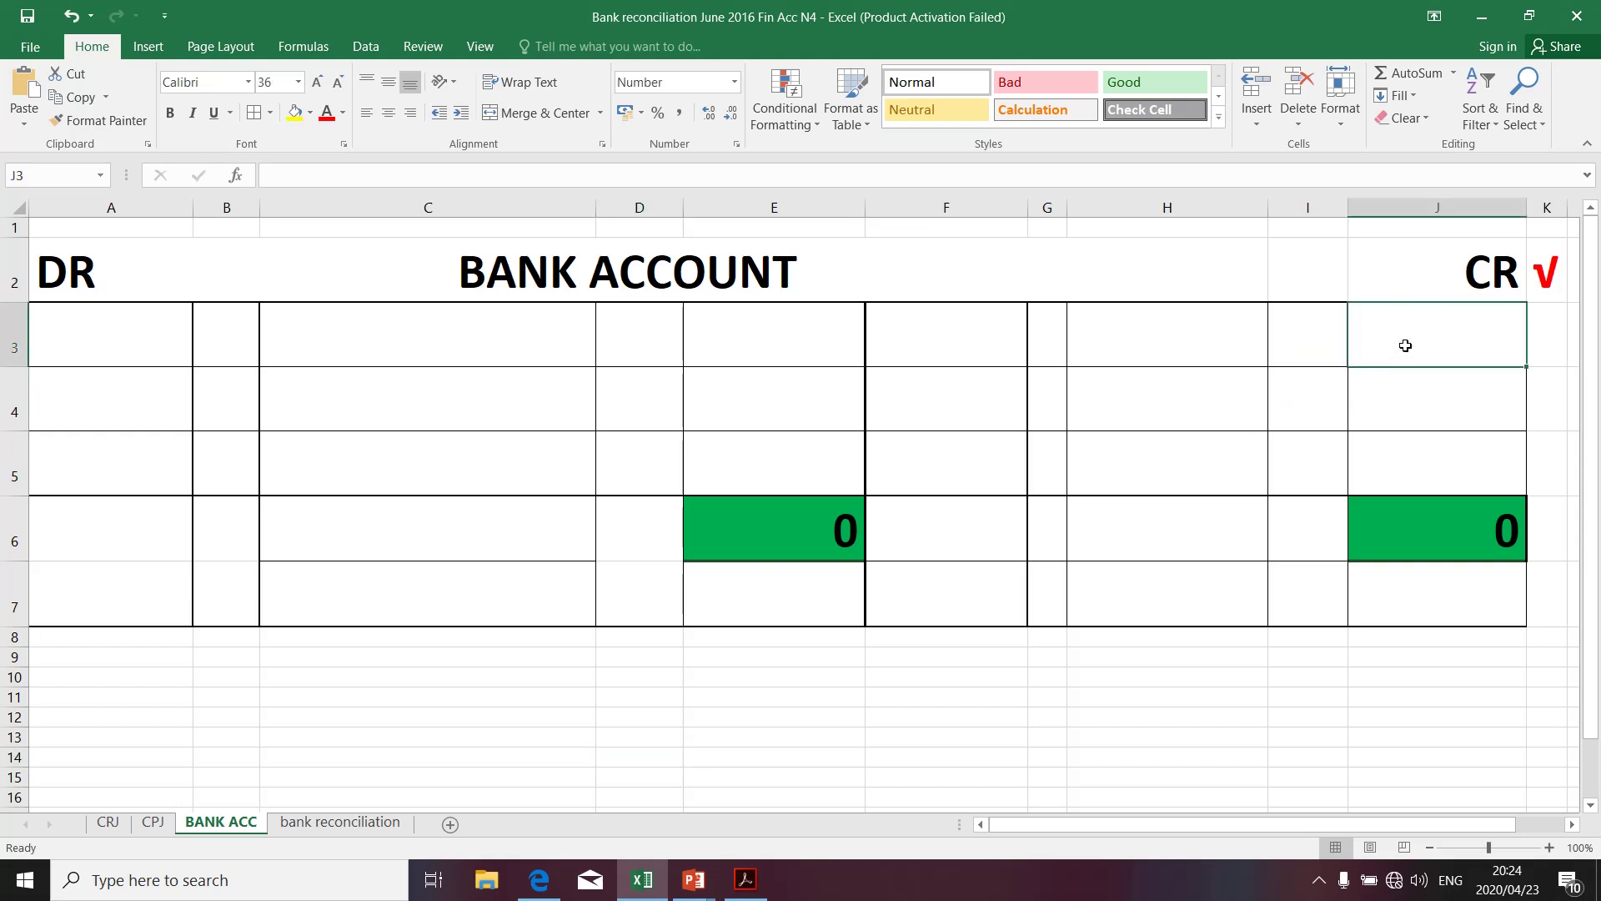
type("30880")
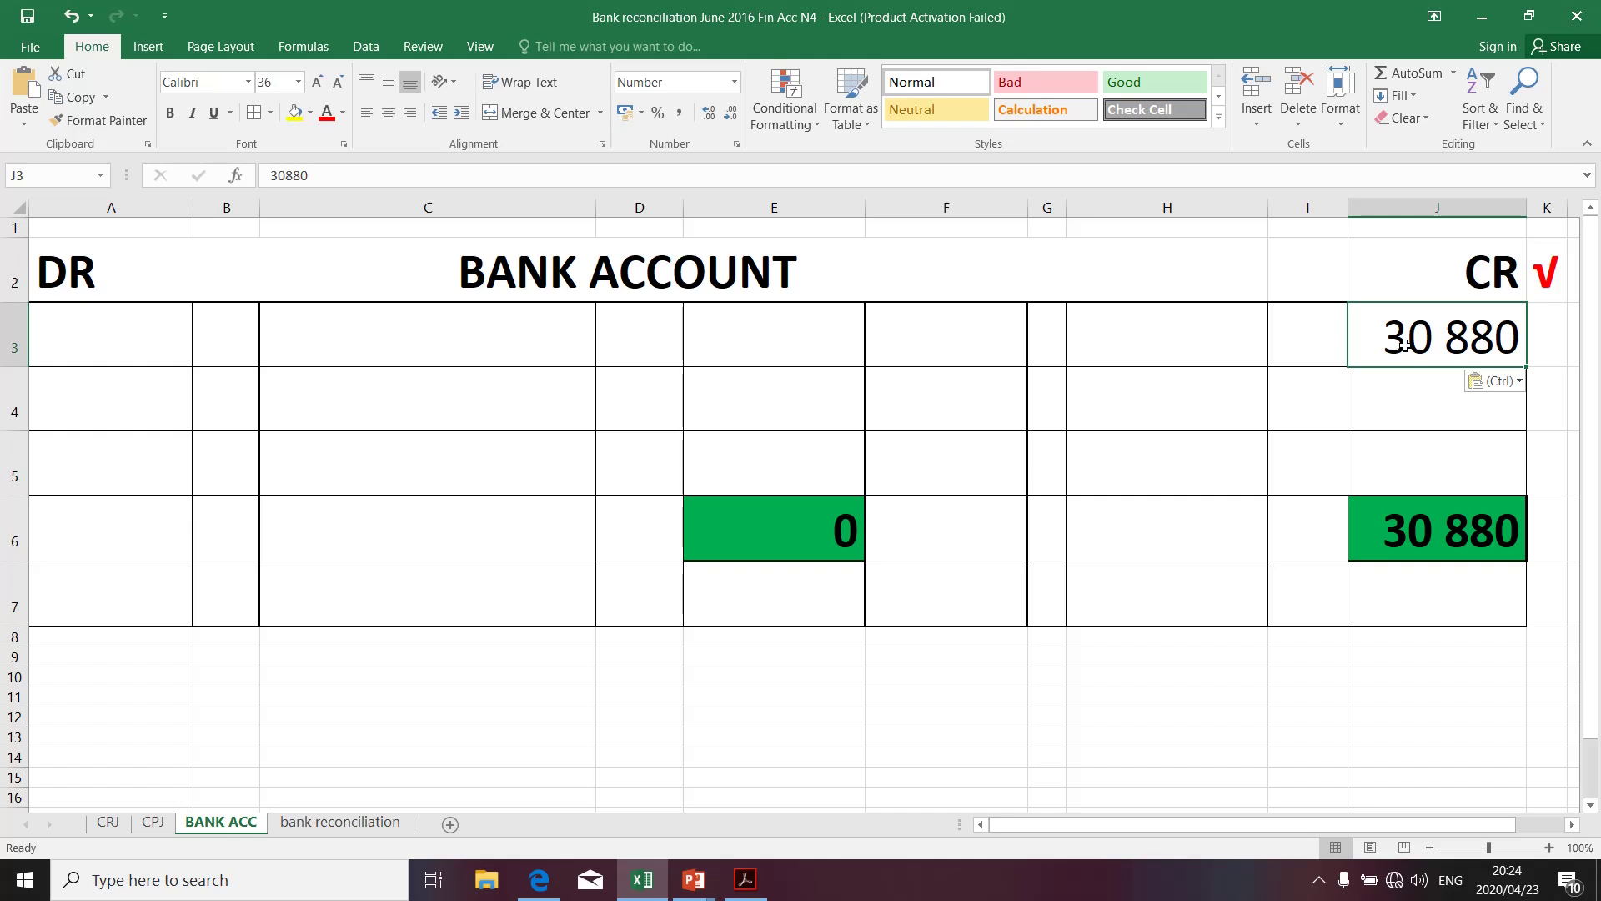
Label the opening credit entry with "Balance" in H3 and the folio "b/d" in I3
left_click(1180, 356)
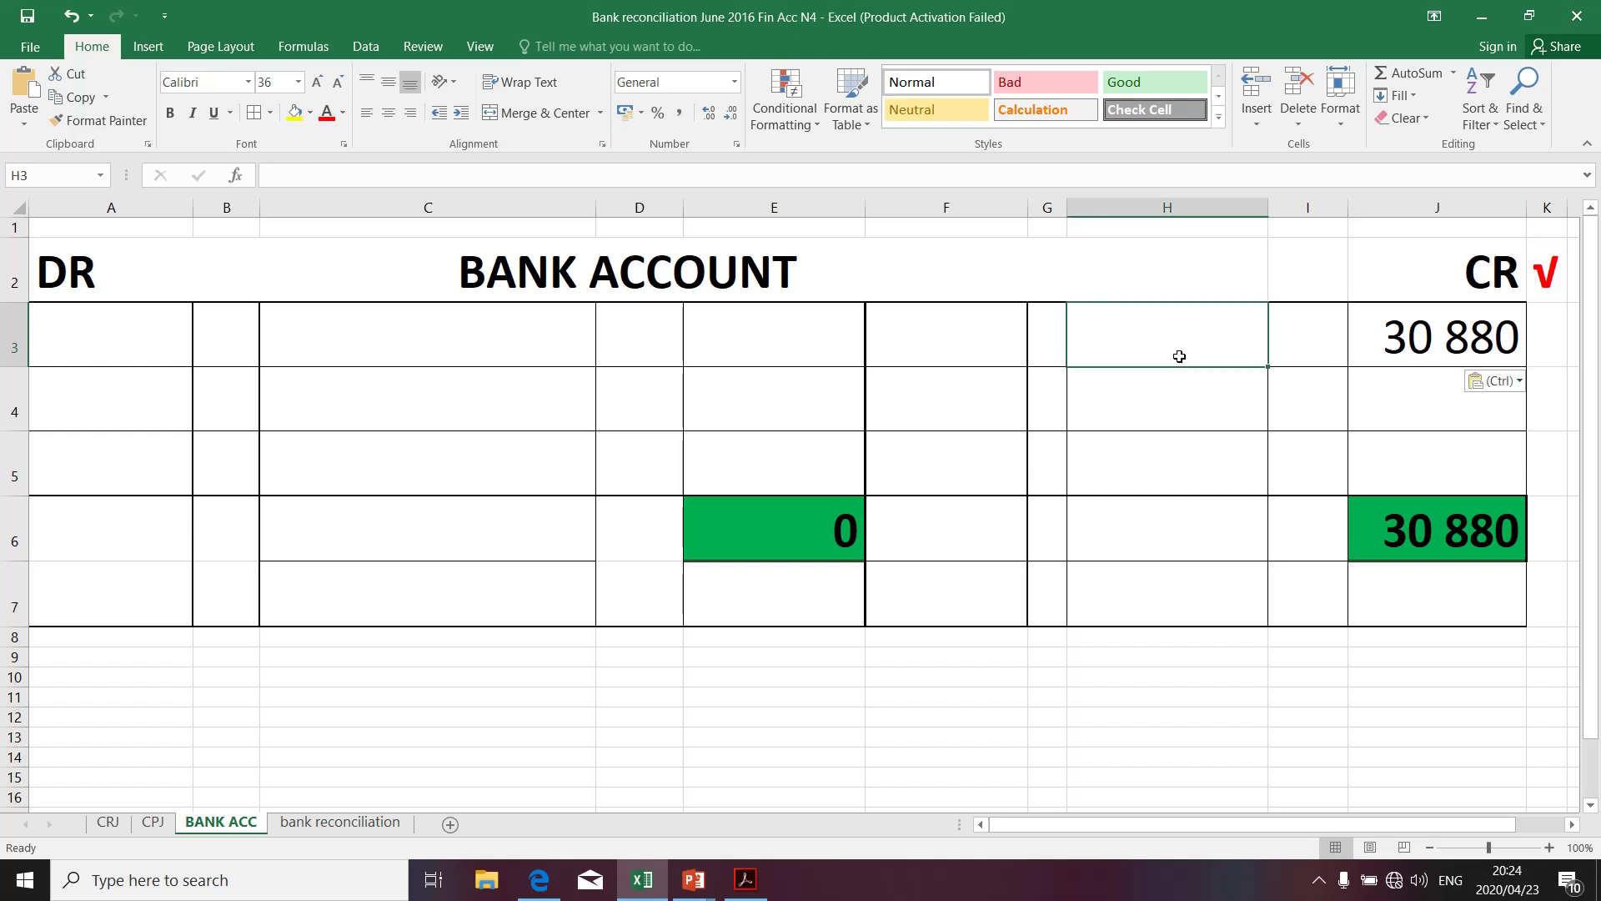
type("Balance")
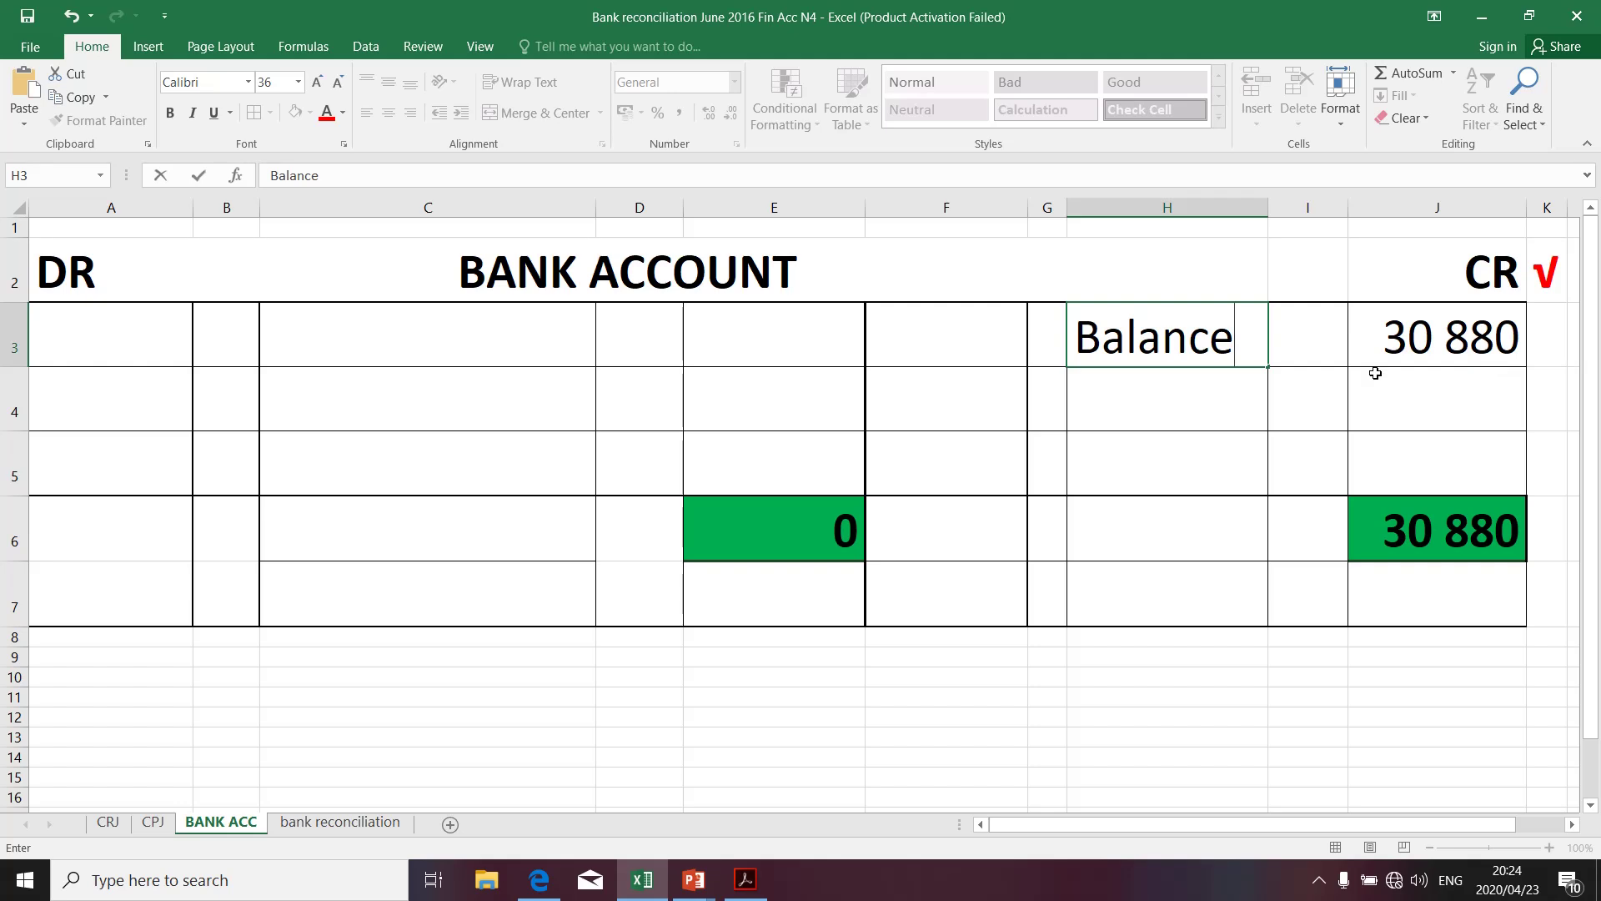
left_click(1316, 352)
type("b/d")
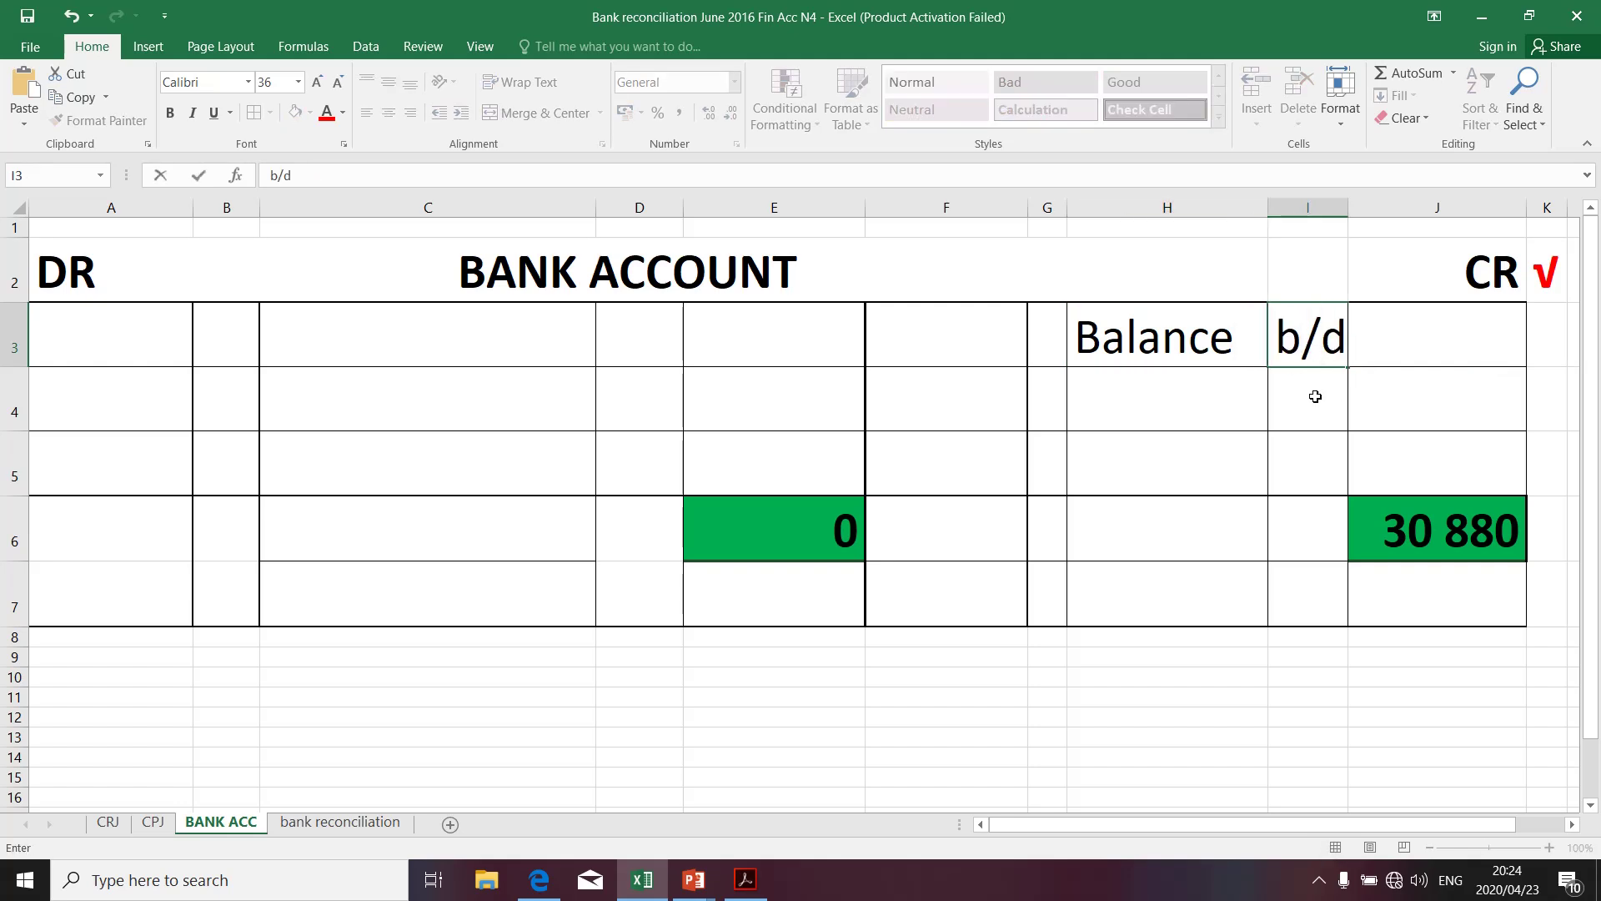
left_click(1186, 399)
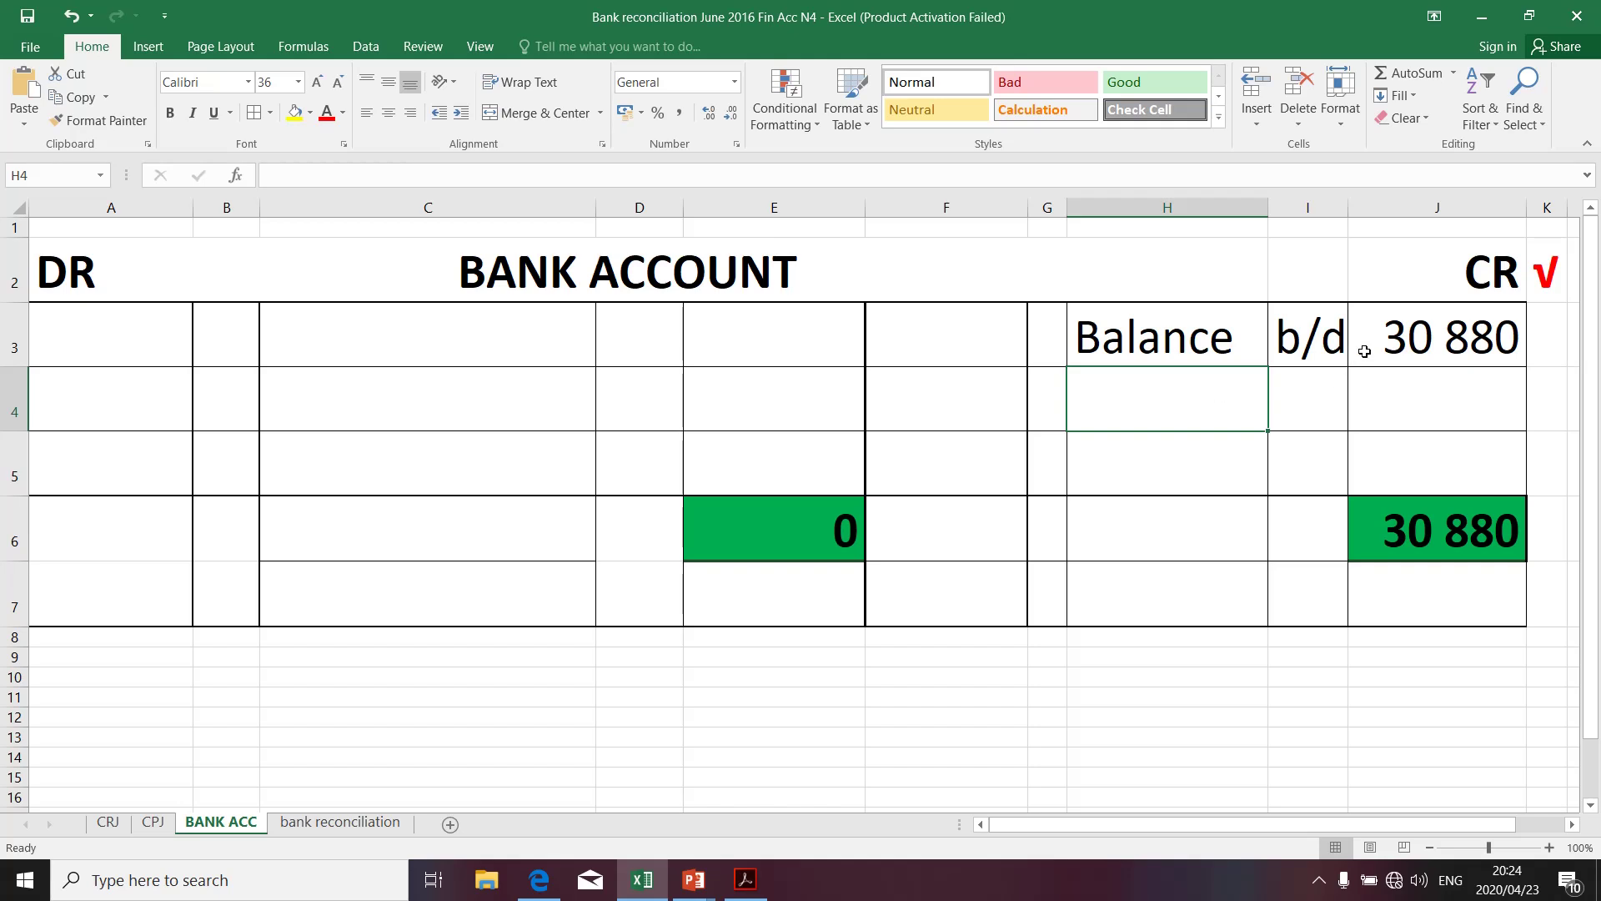
Date the opening balance entry April 2015 in F3 and enter day 1 in G3
left_click(929, 334)
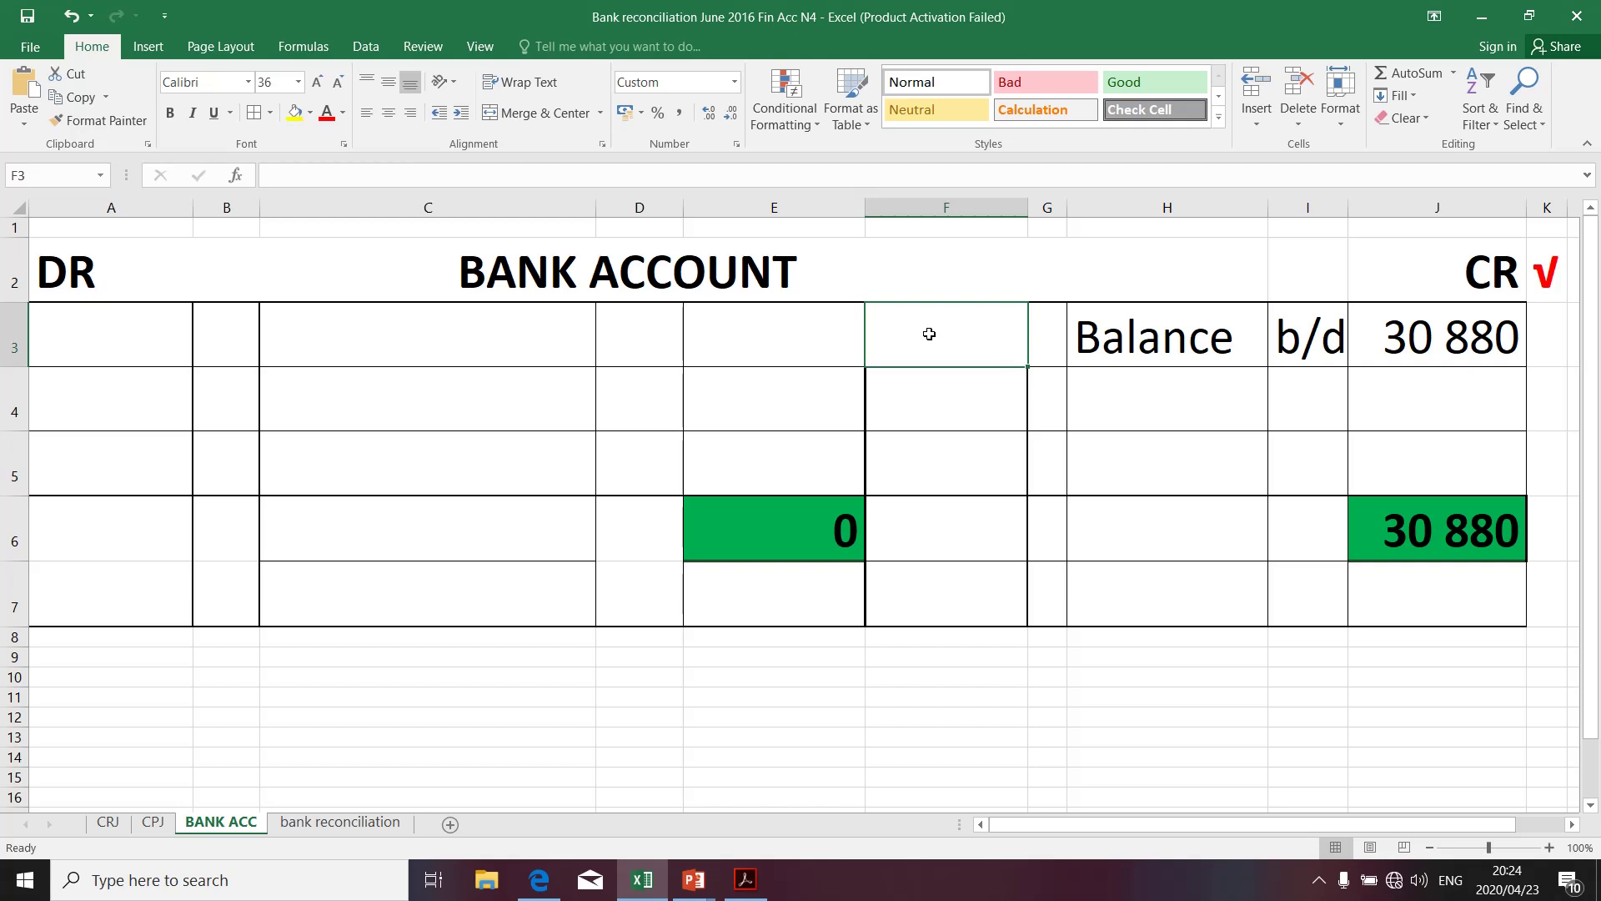
type("Ar")
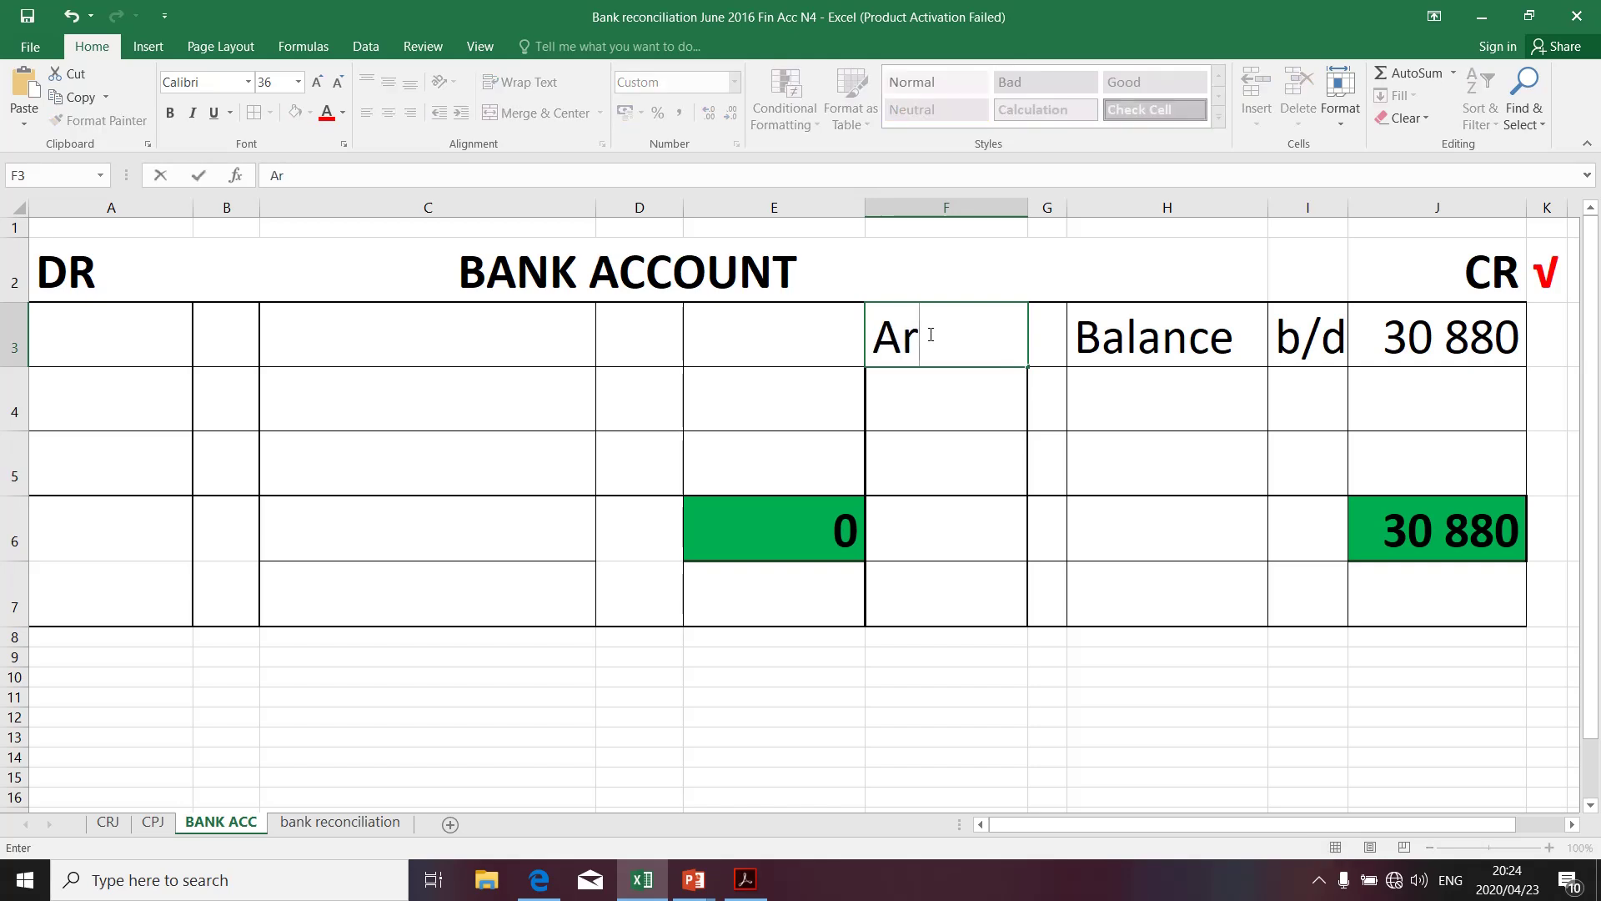
key("BackSpace")
type("pril 2015")
key("Return")
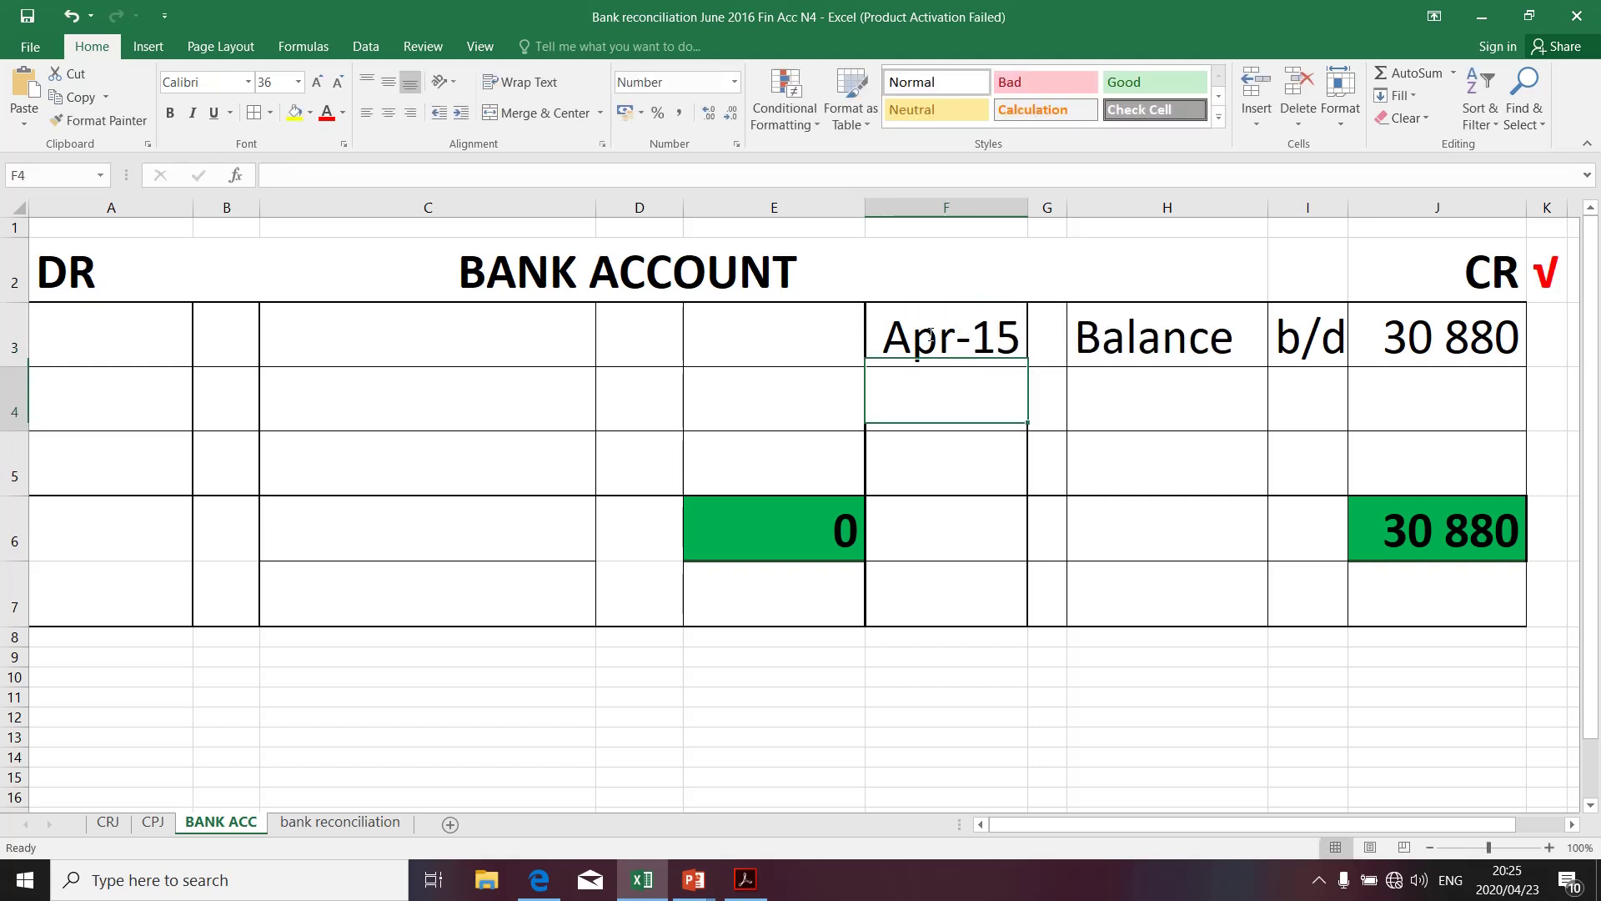
left_click(1048, 340)
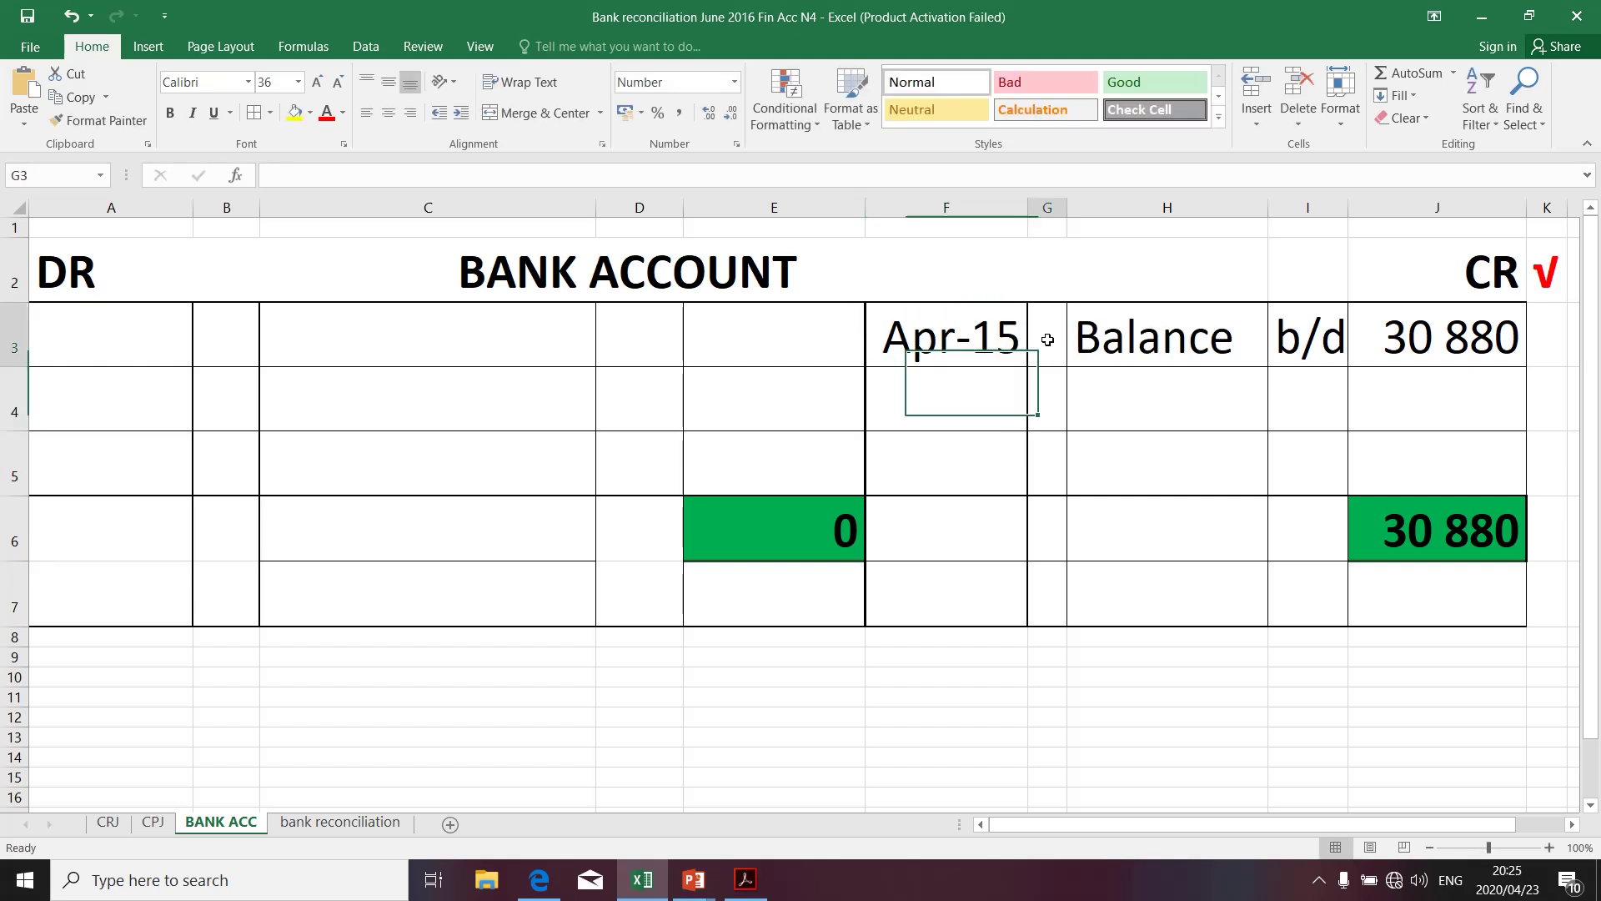
type("1")
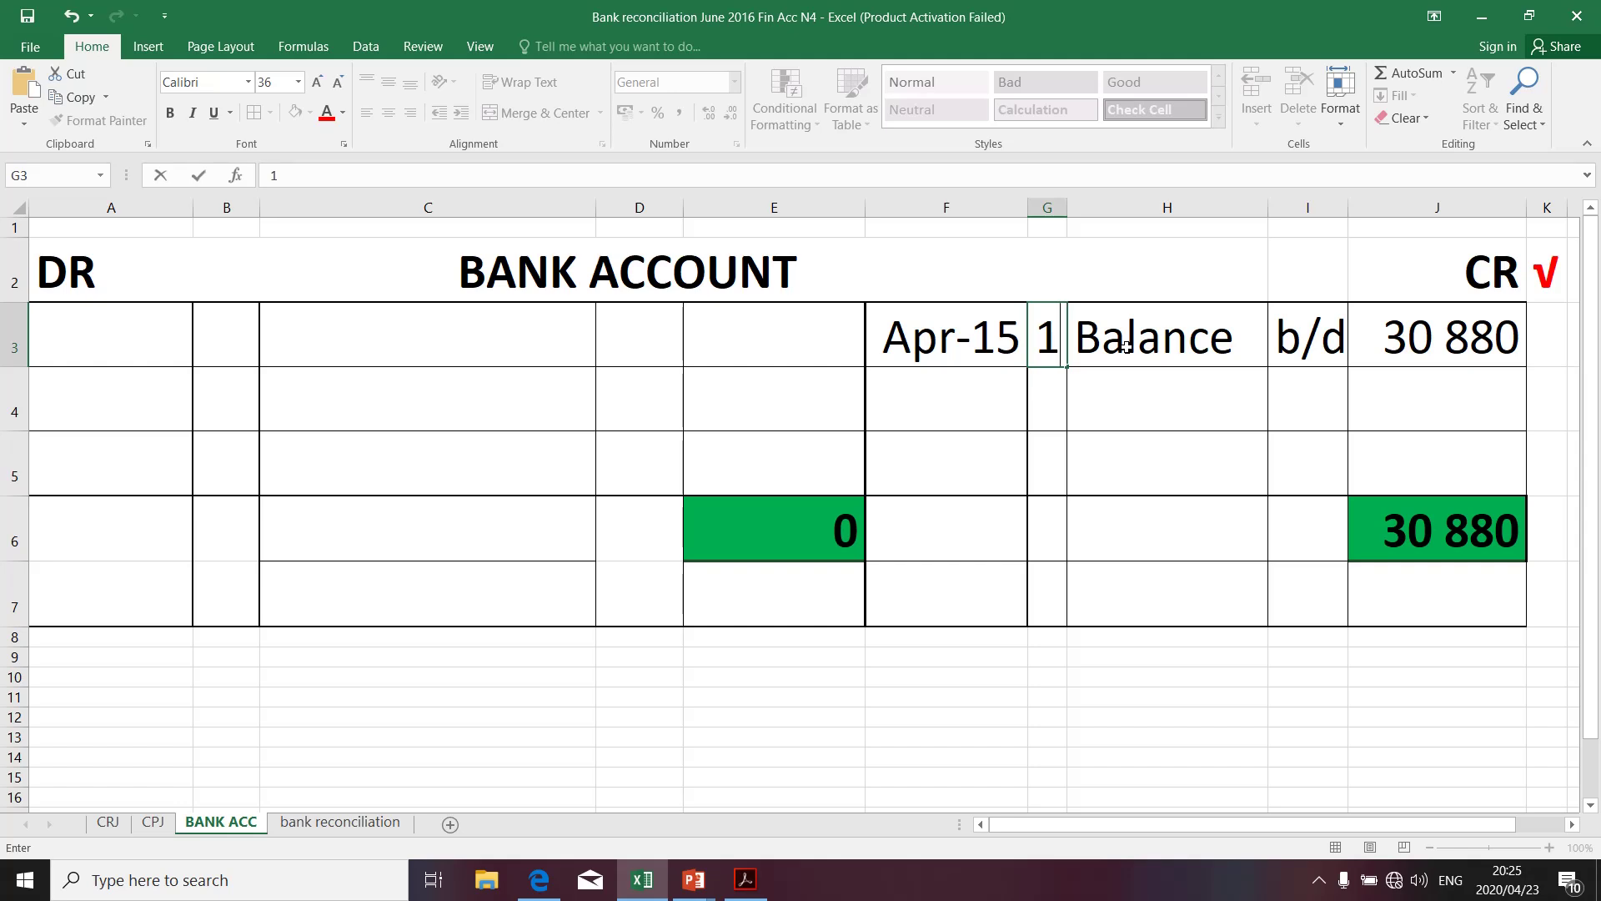
left_click(1076, 408)
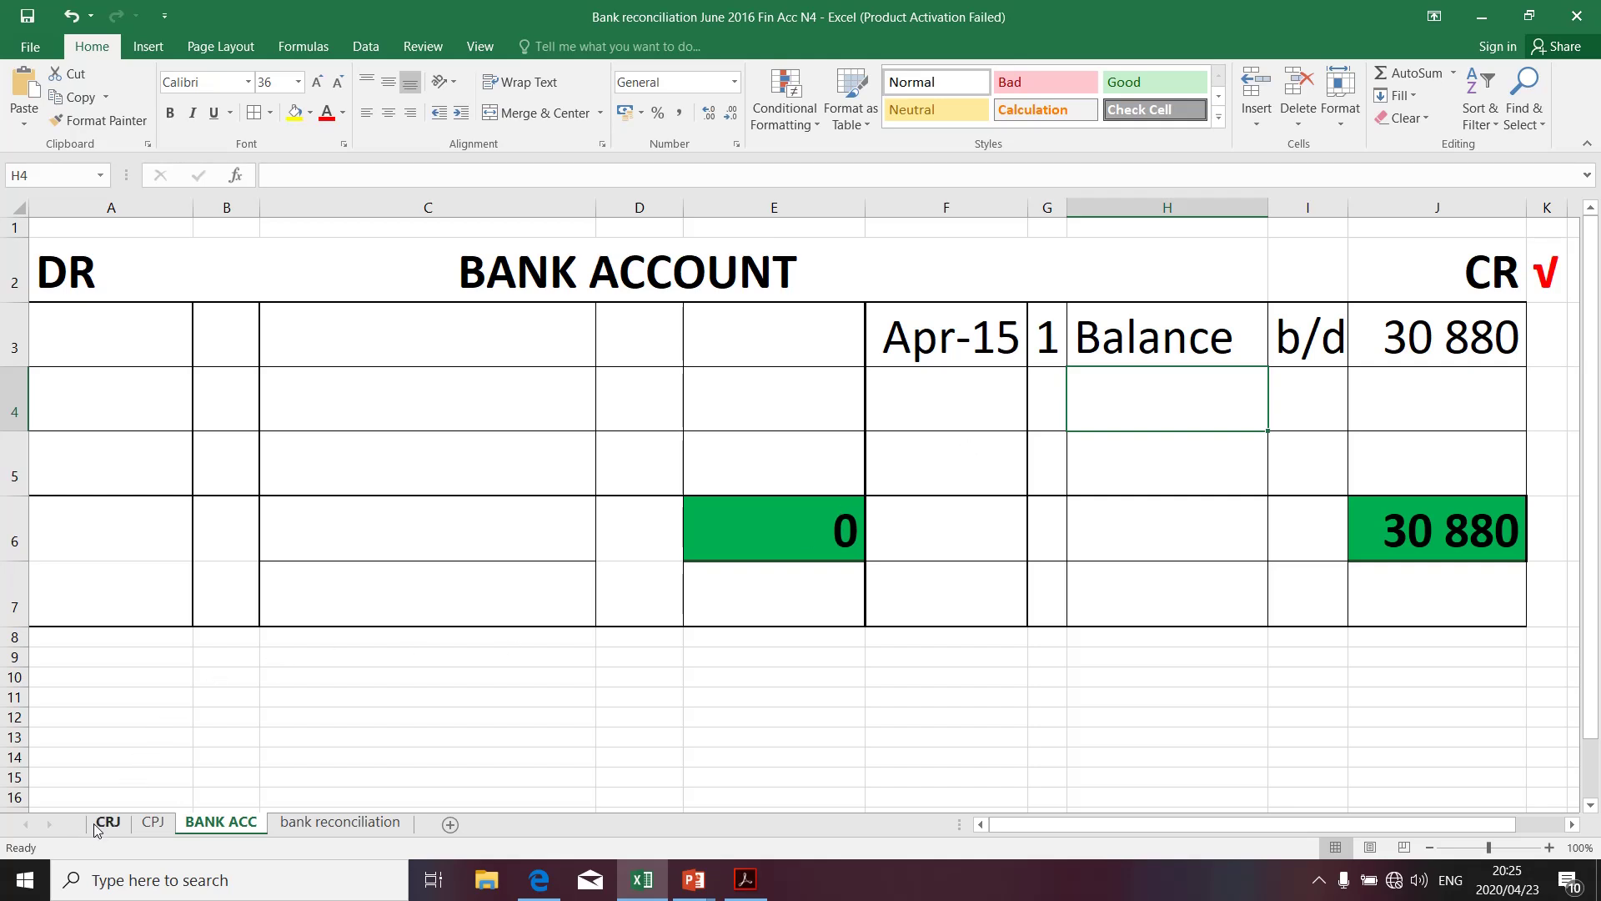
Link the debit amount in E3 to the CRJ sheet's bank column total with the formula =CRJ!E9
left_click(736, 349)
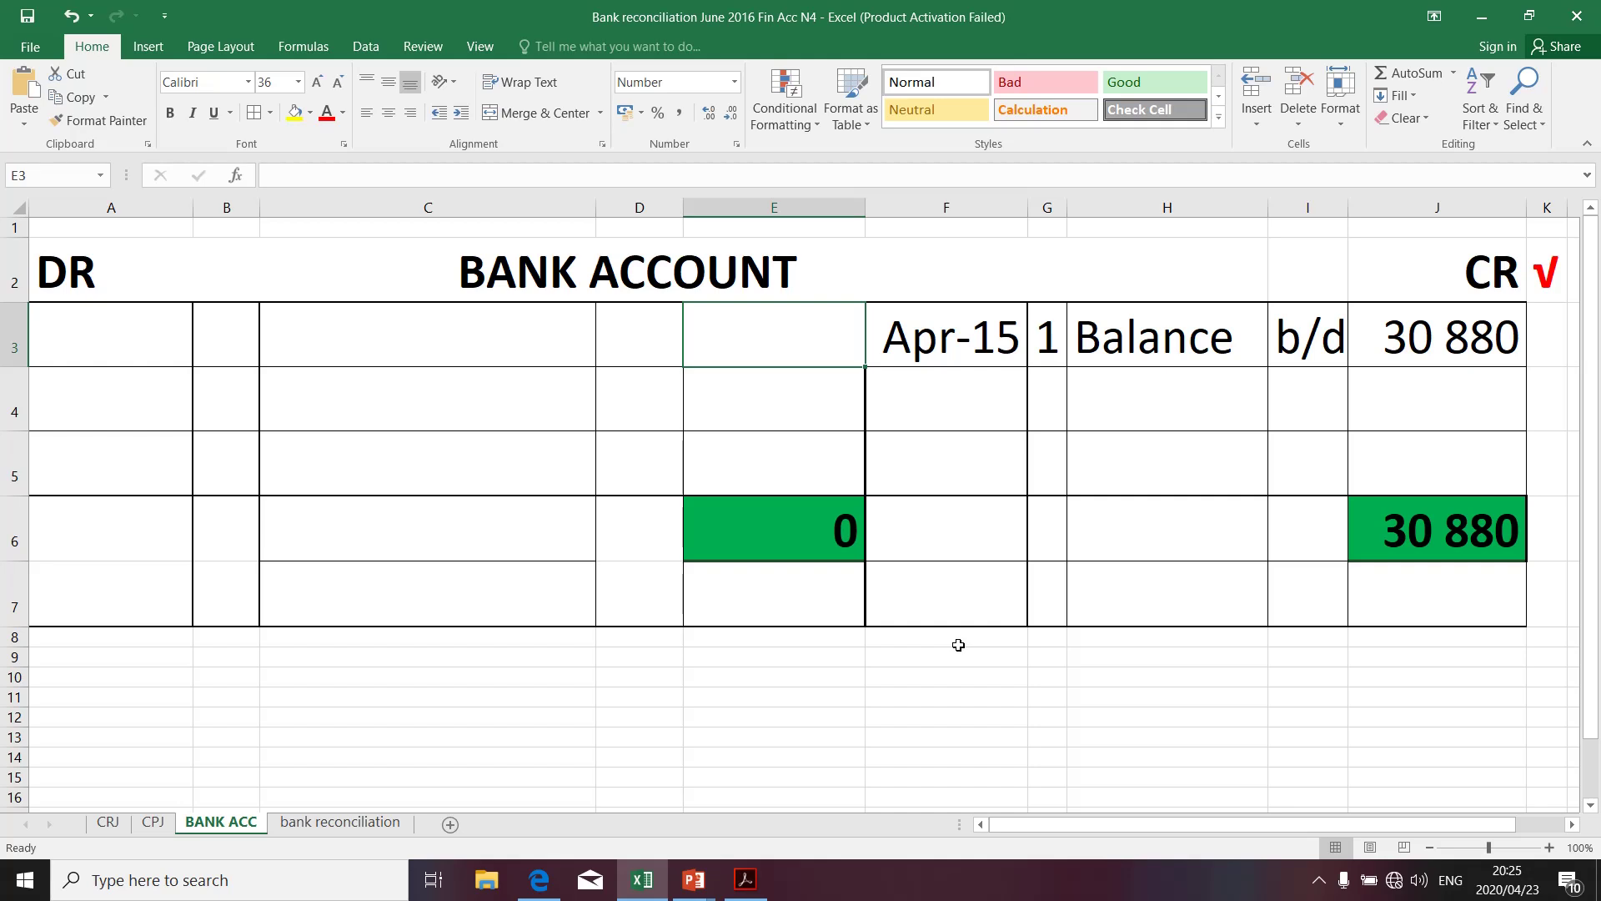
type("=")
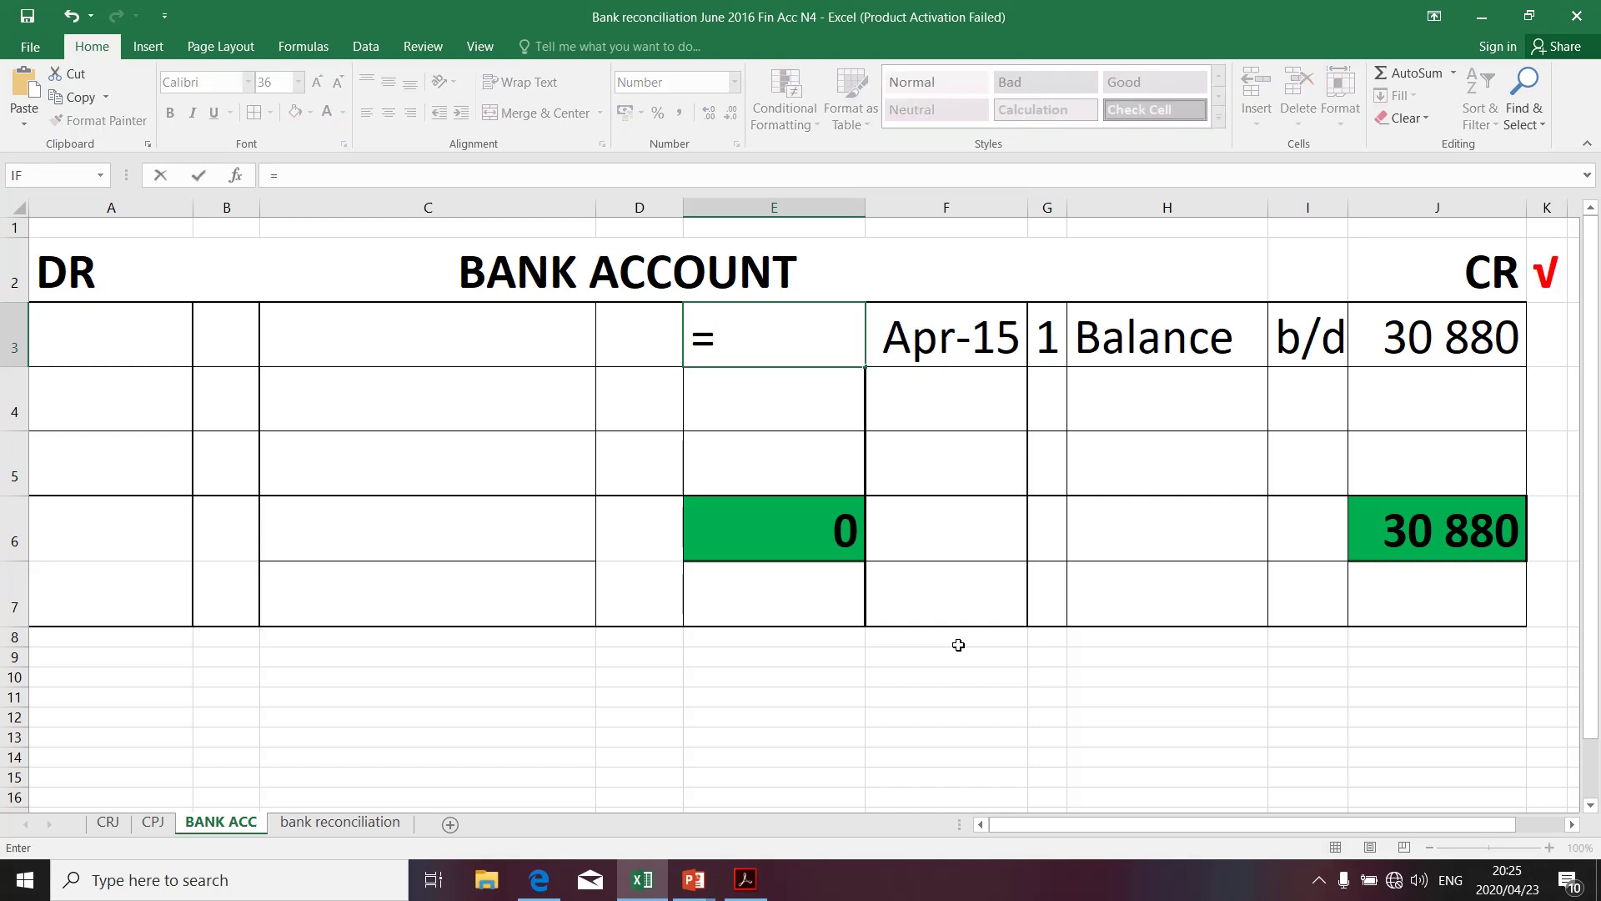
left_click(111, 823)
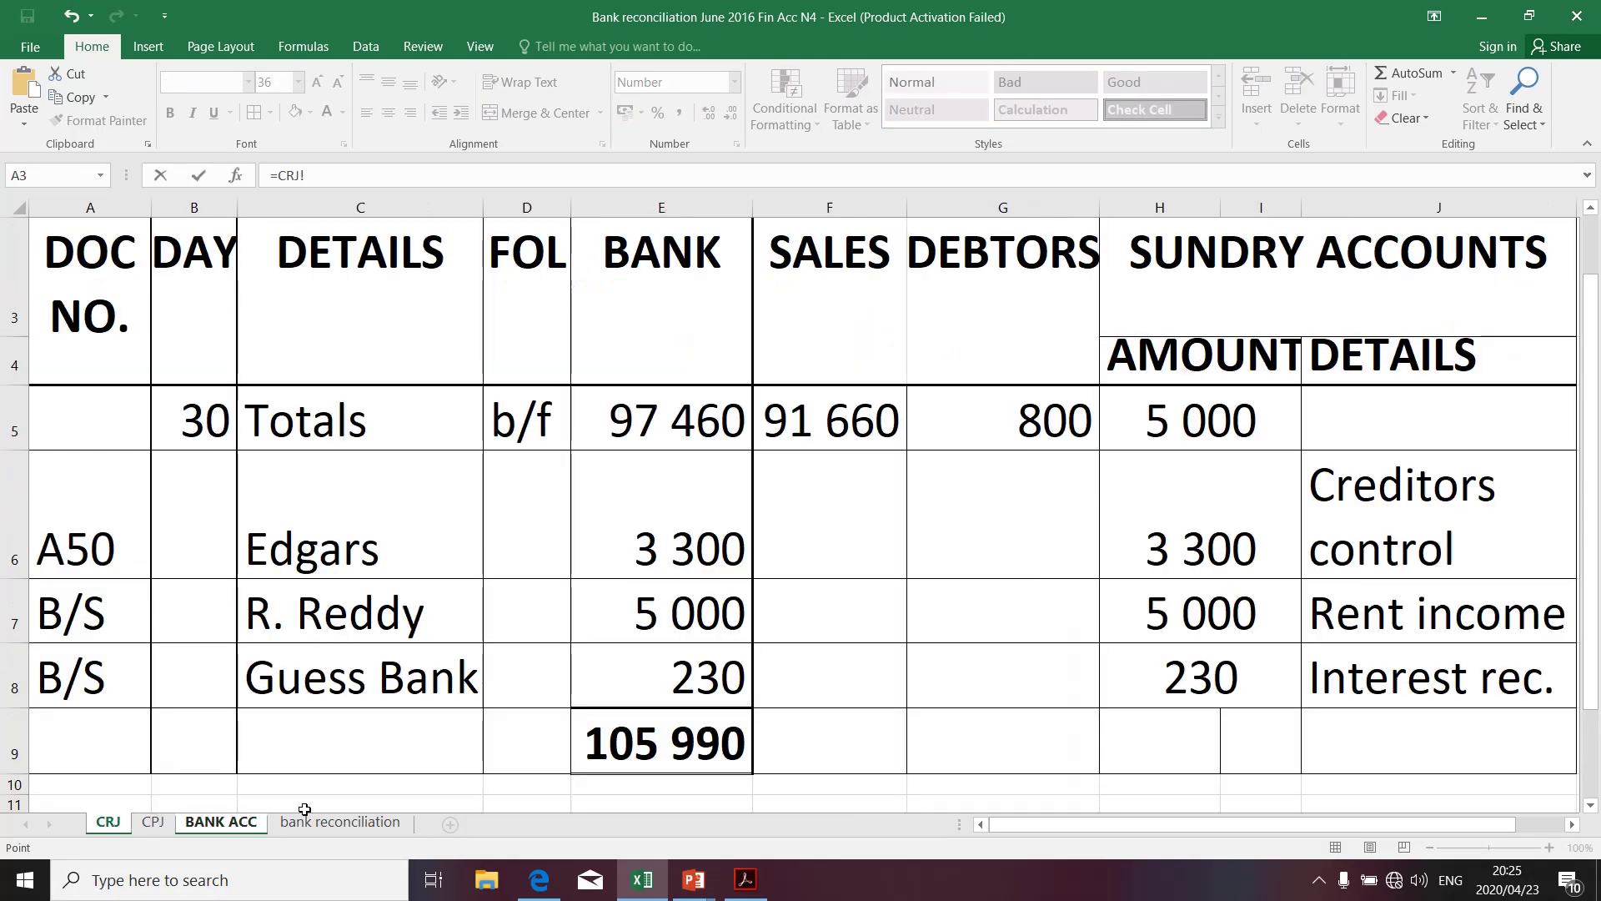
left_click(624, 748)
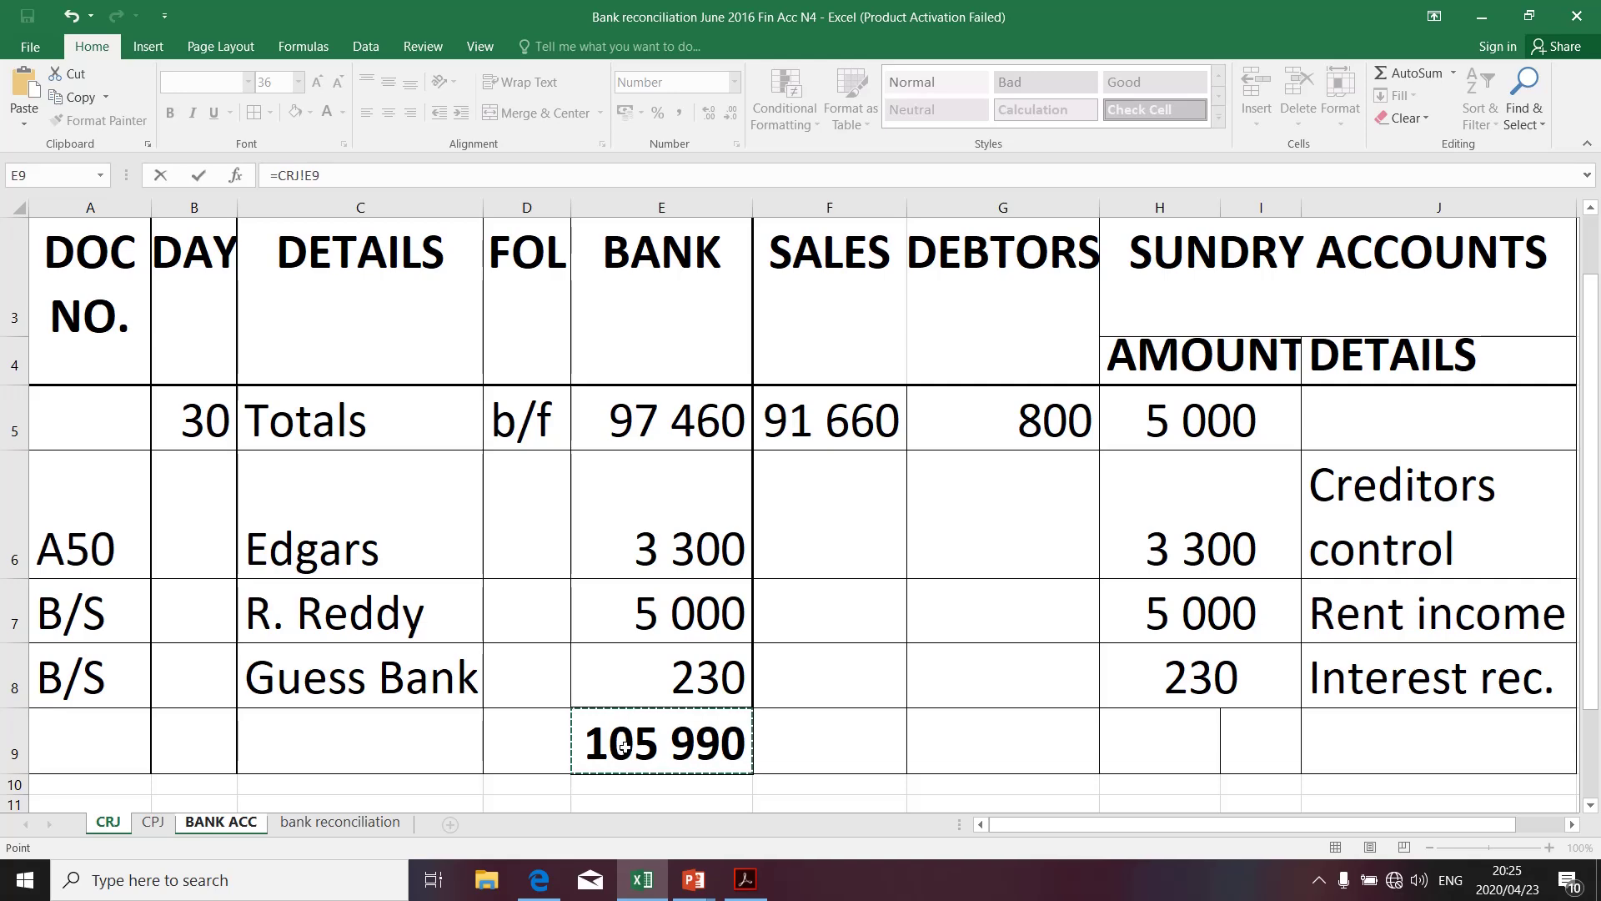
key("Return")
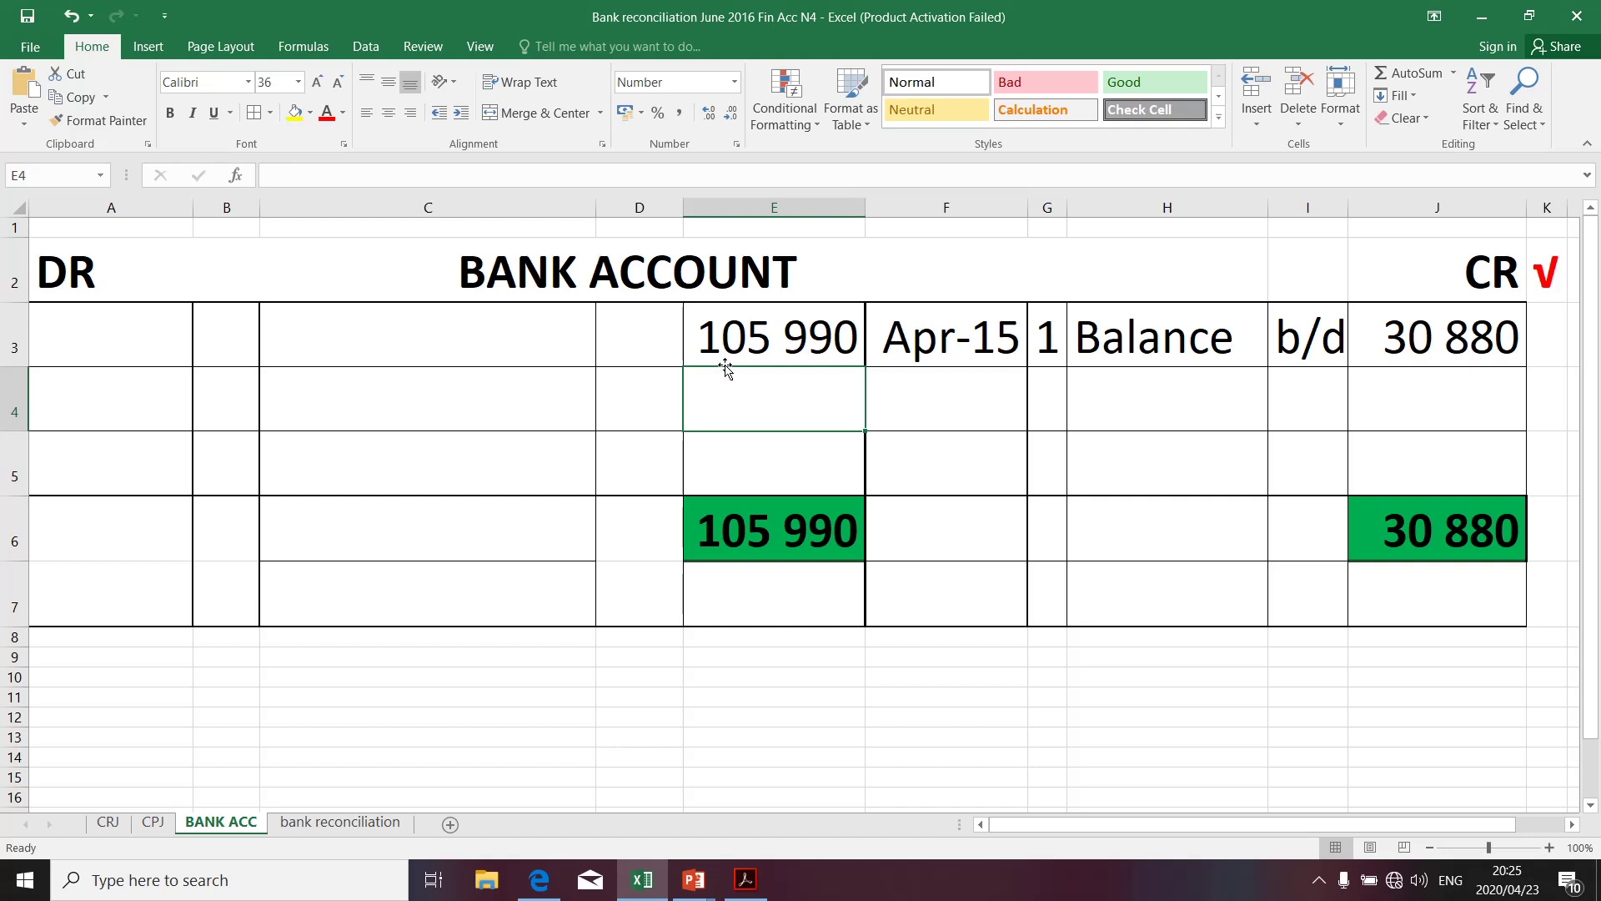
Enter "Total Receipts" in C3 as the details of the first debit entry
left_click(319, 340)
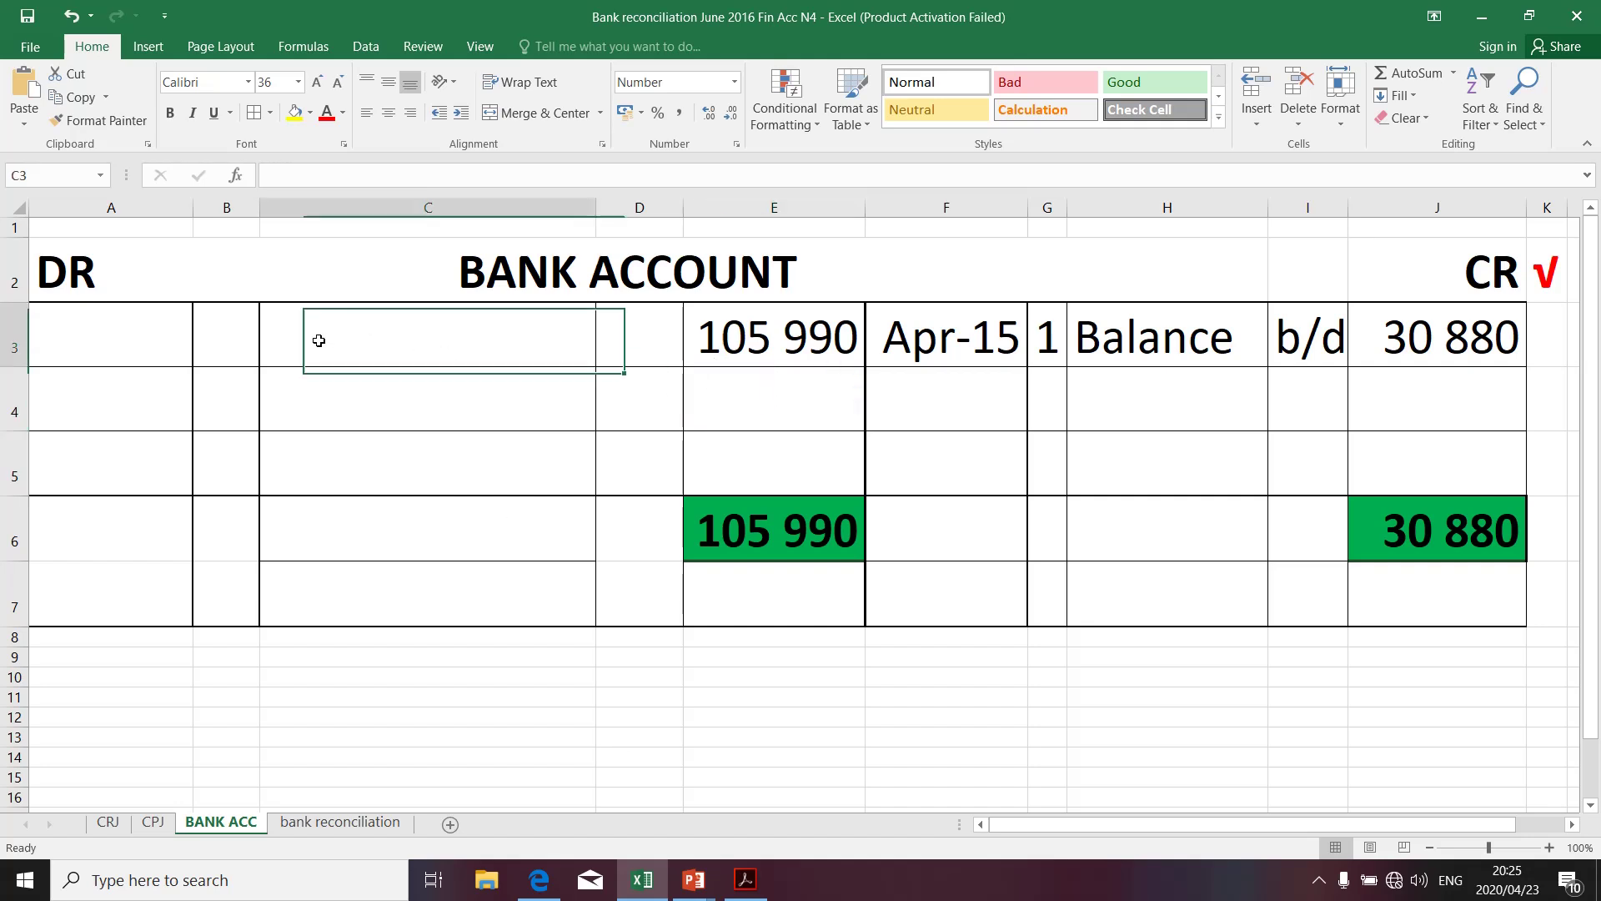
type("Tota")
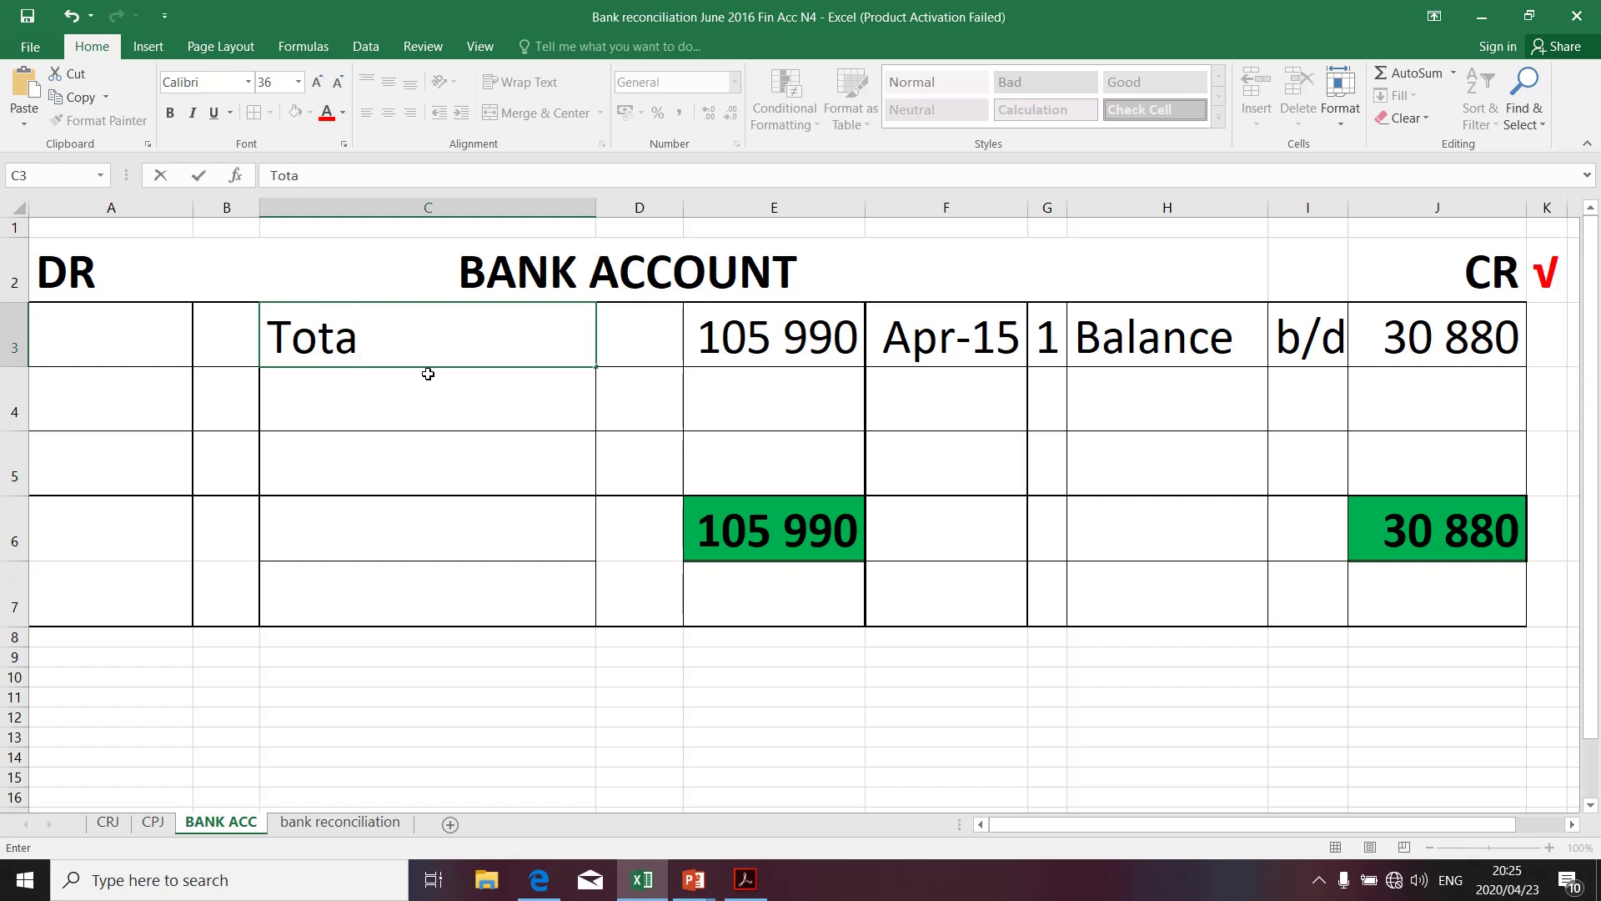
type("l Rec")
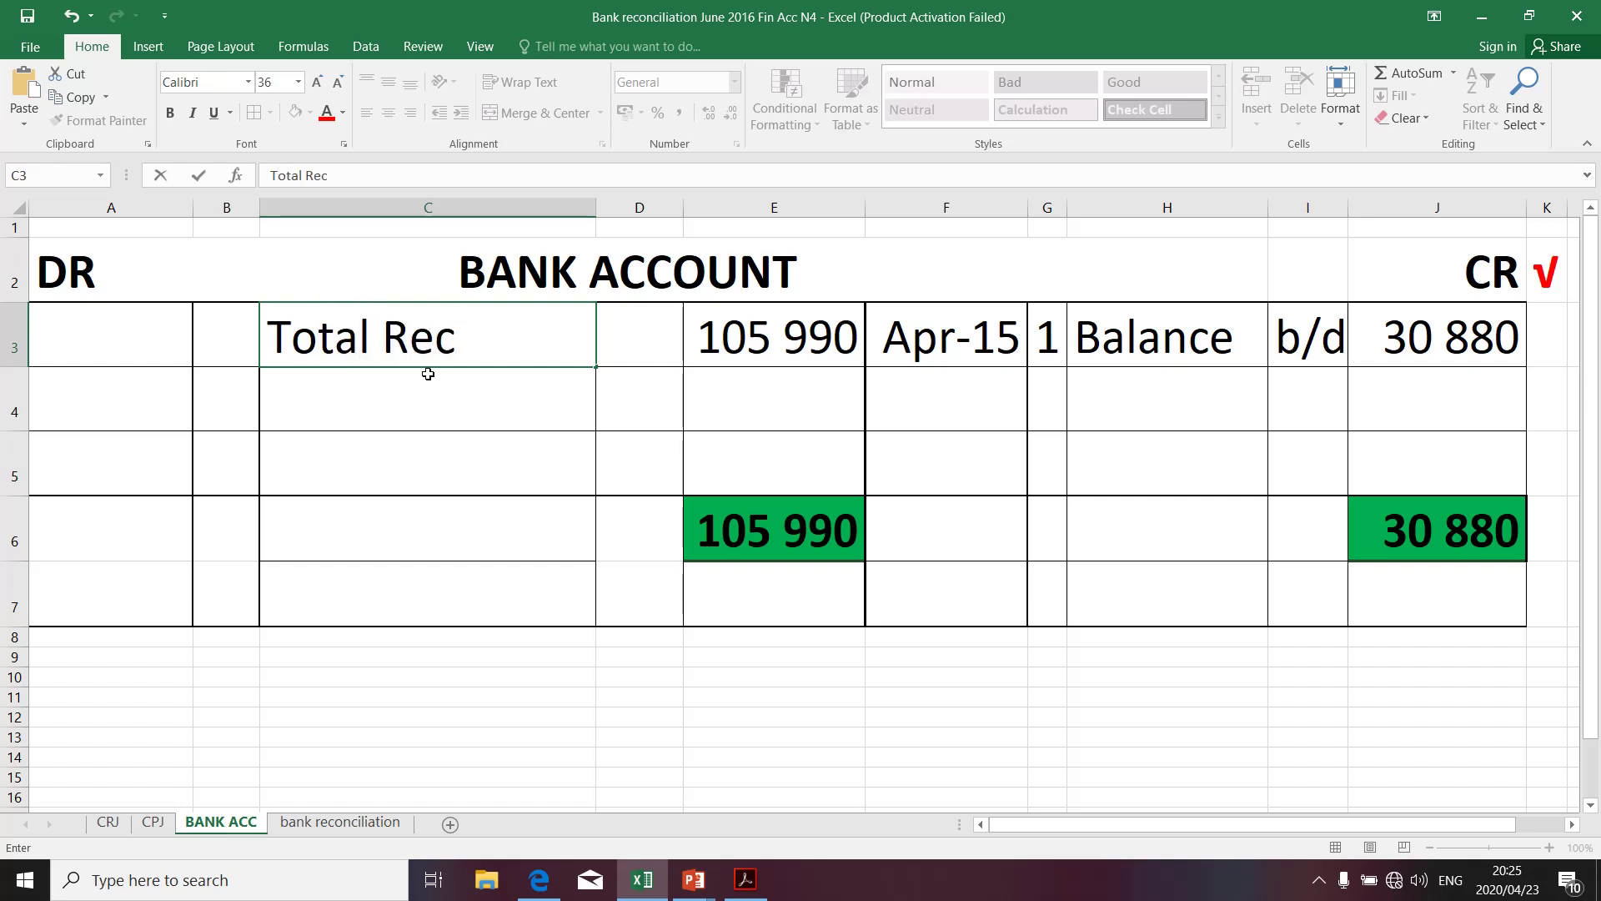
type("eipts")
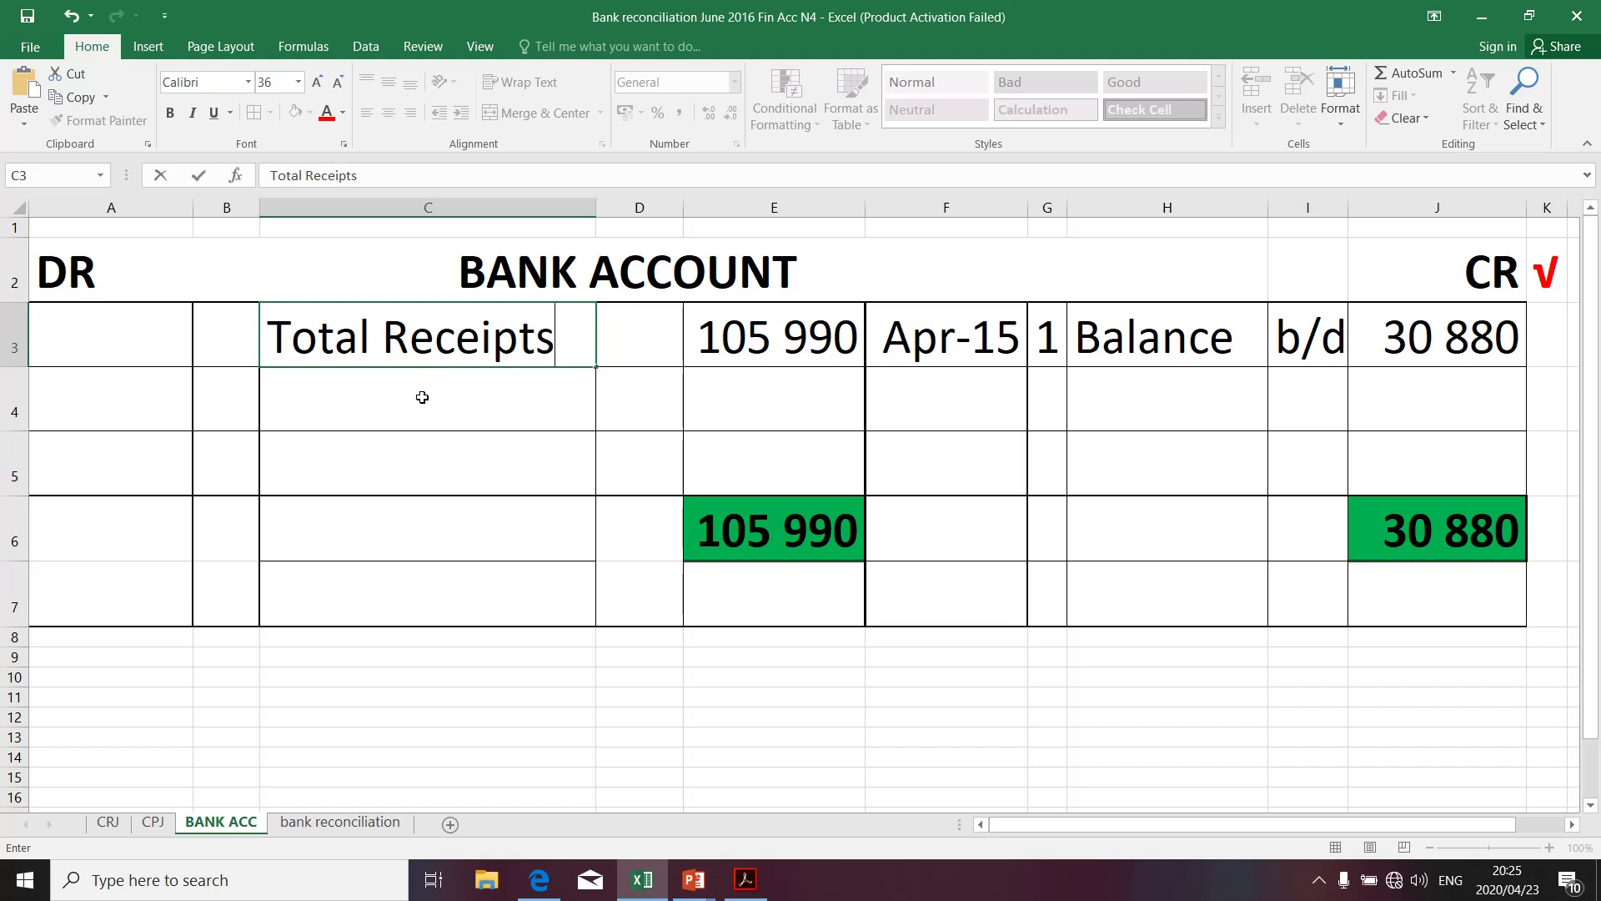
key("Return")
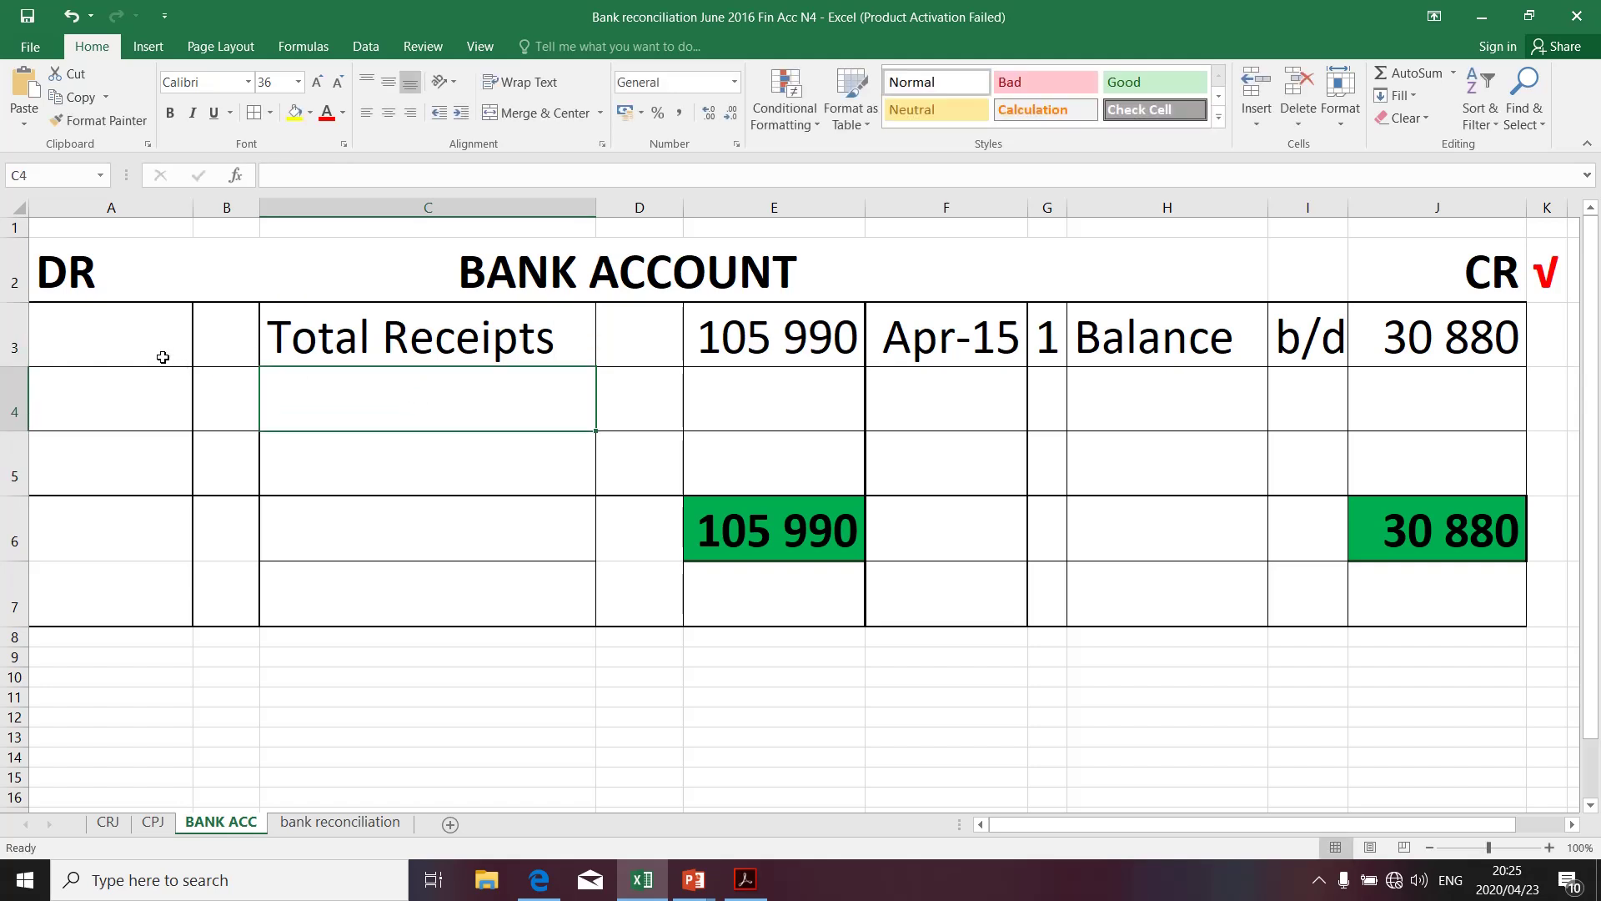
Date the Total Receipts entry April 2015 in A3 and enter day 30 in B3
left_click(134, 336)
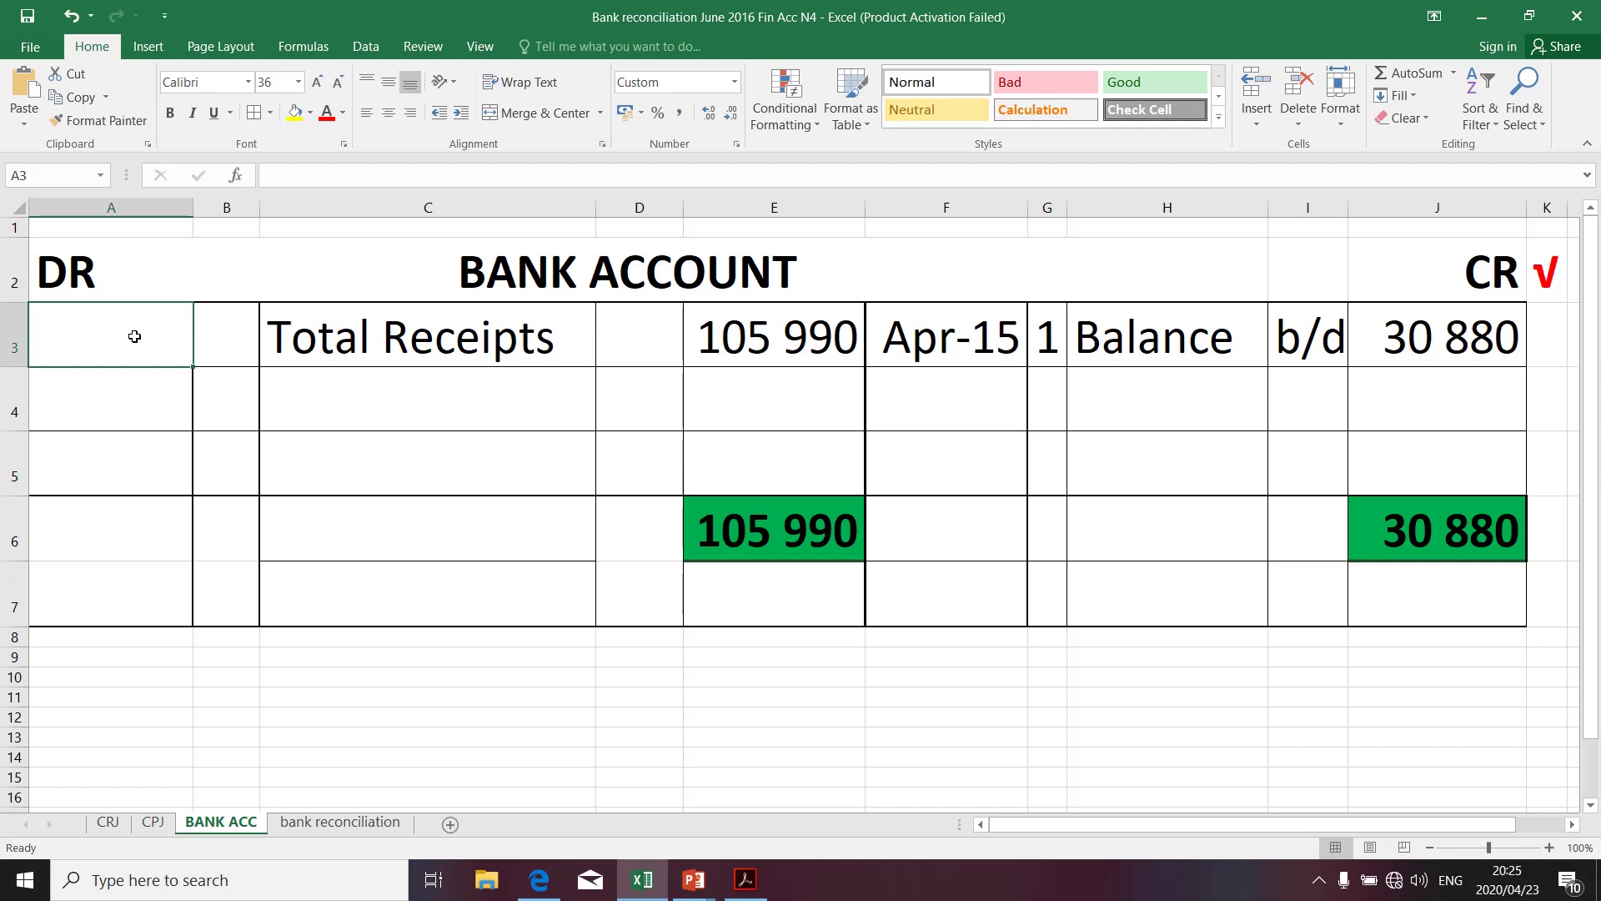
type("Apr")
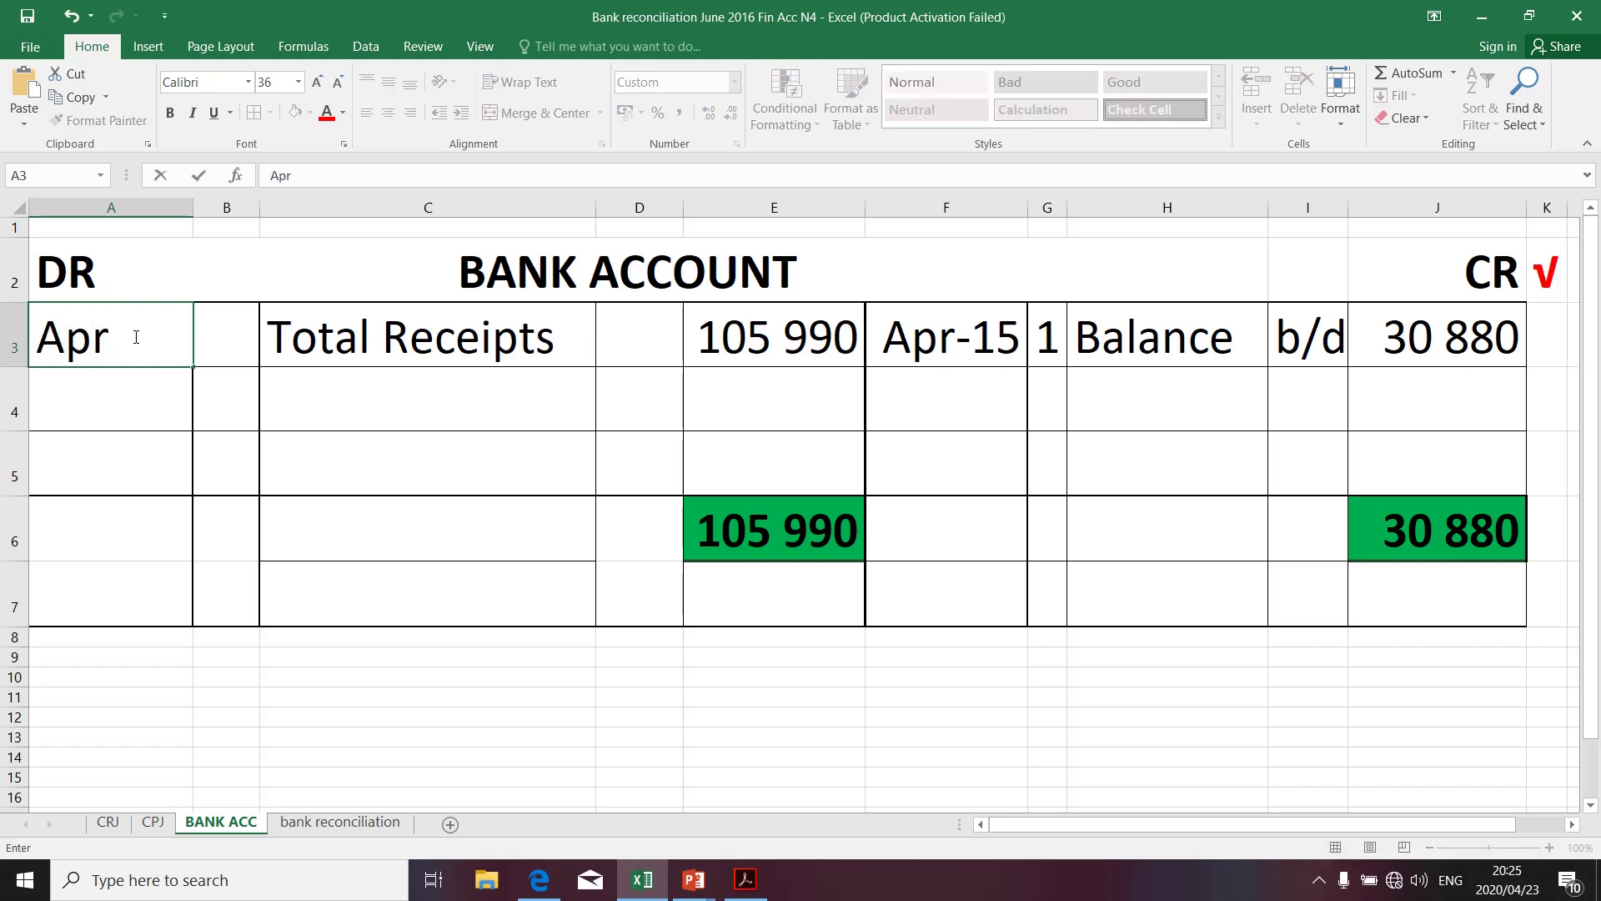
type("il 2015")
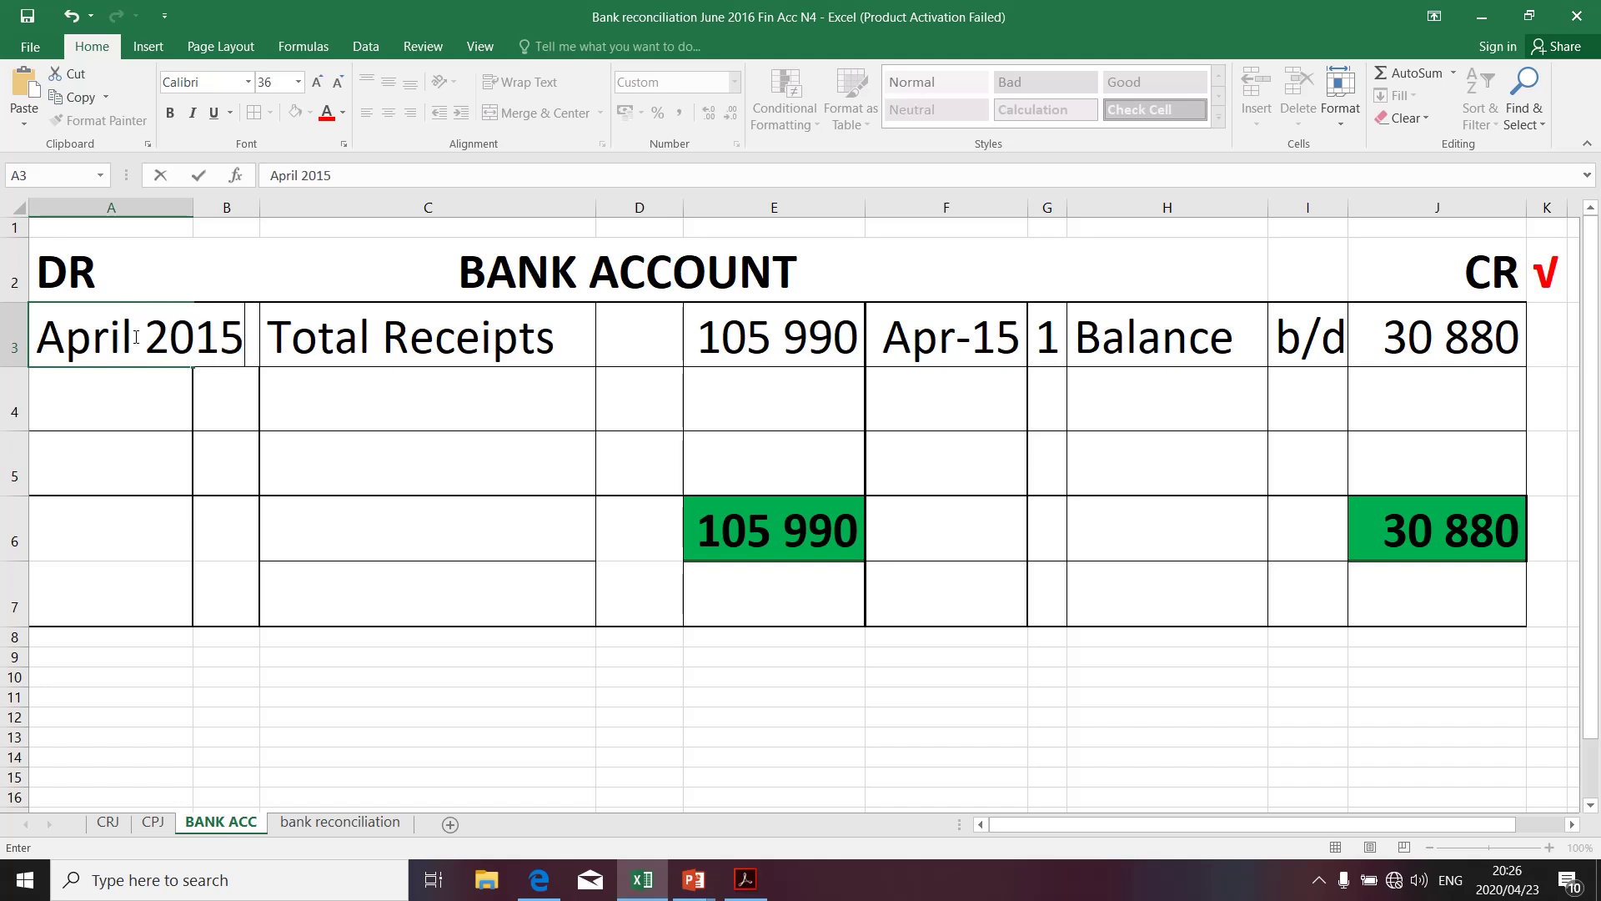
key("Return")
left_click(226, 341)
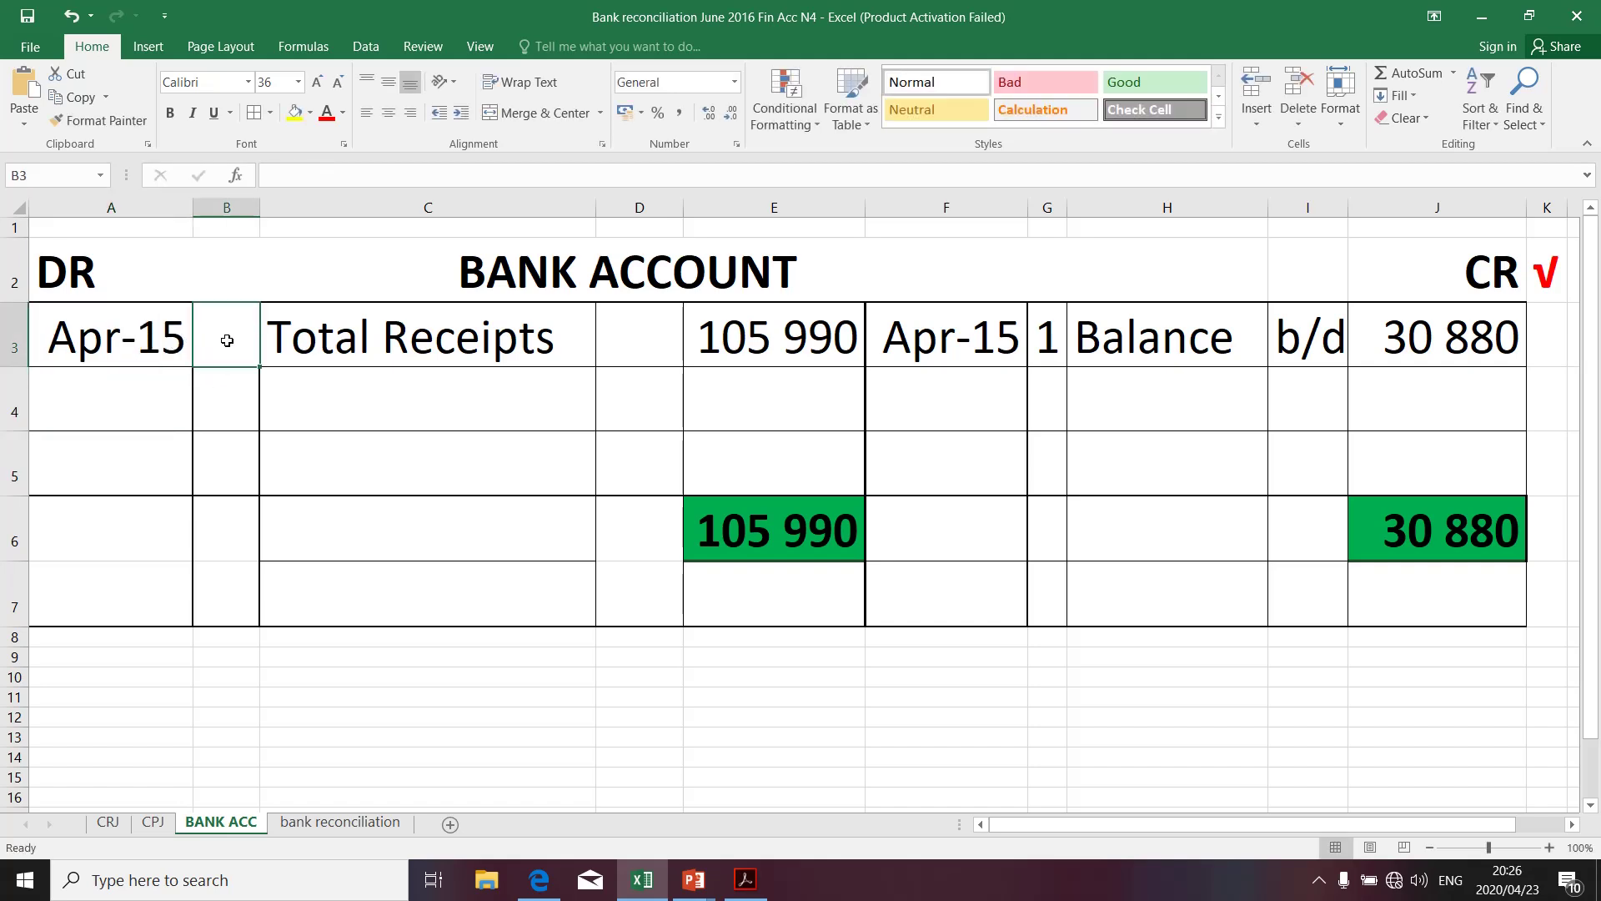
type("30")
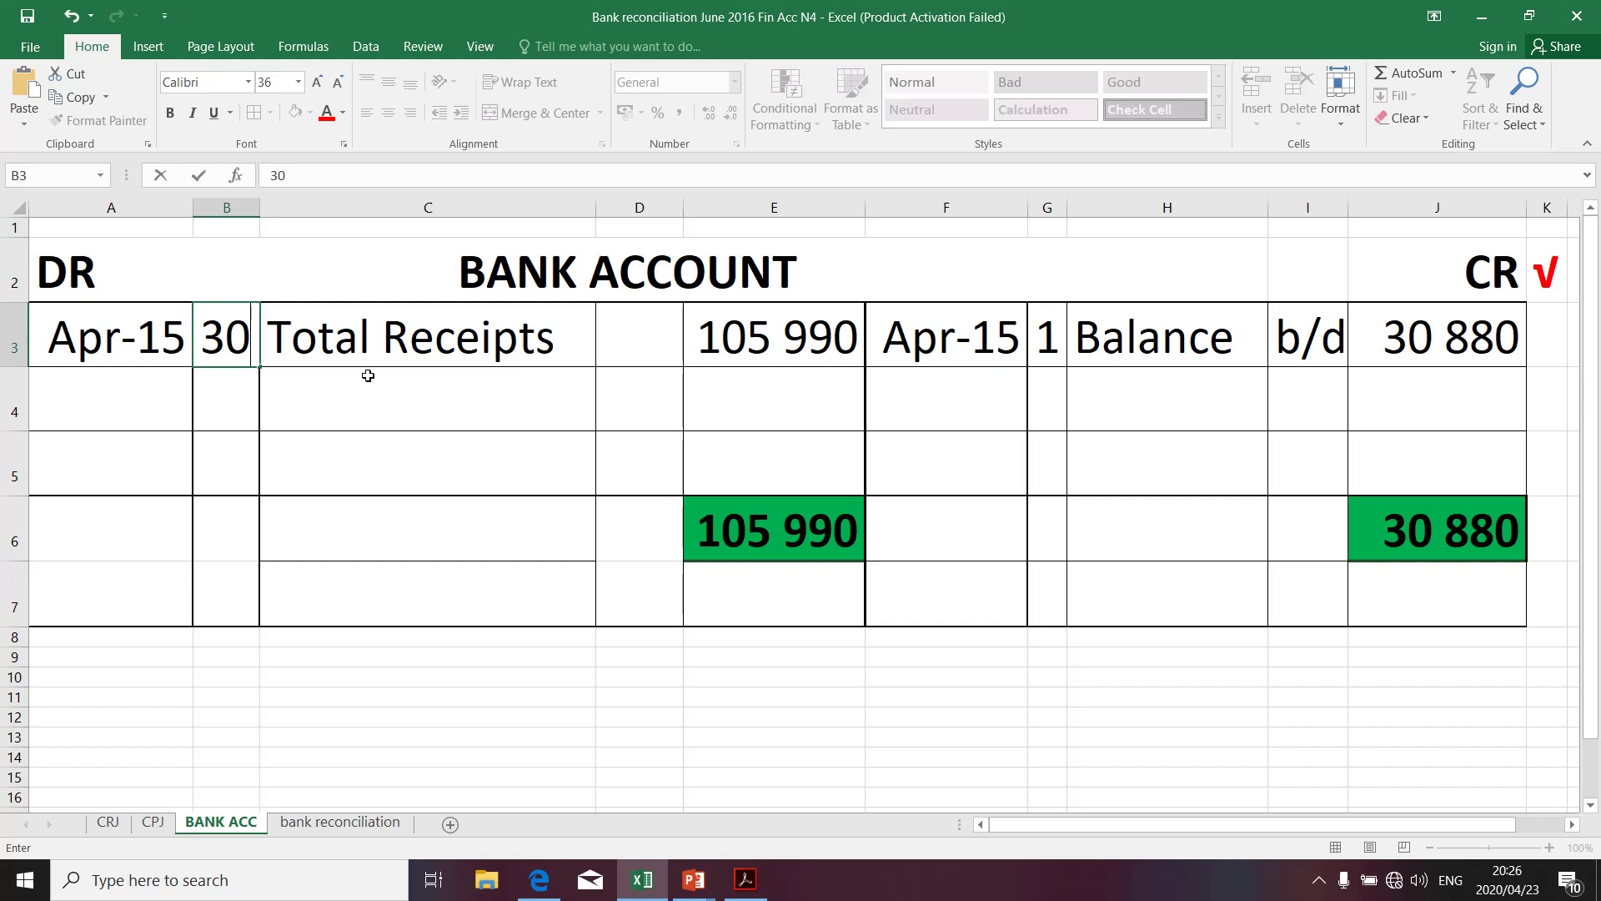
left_click(836, 358)
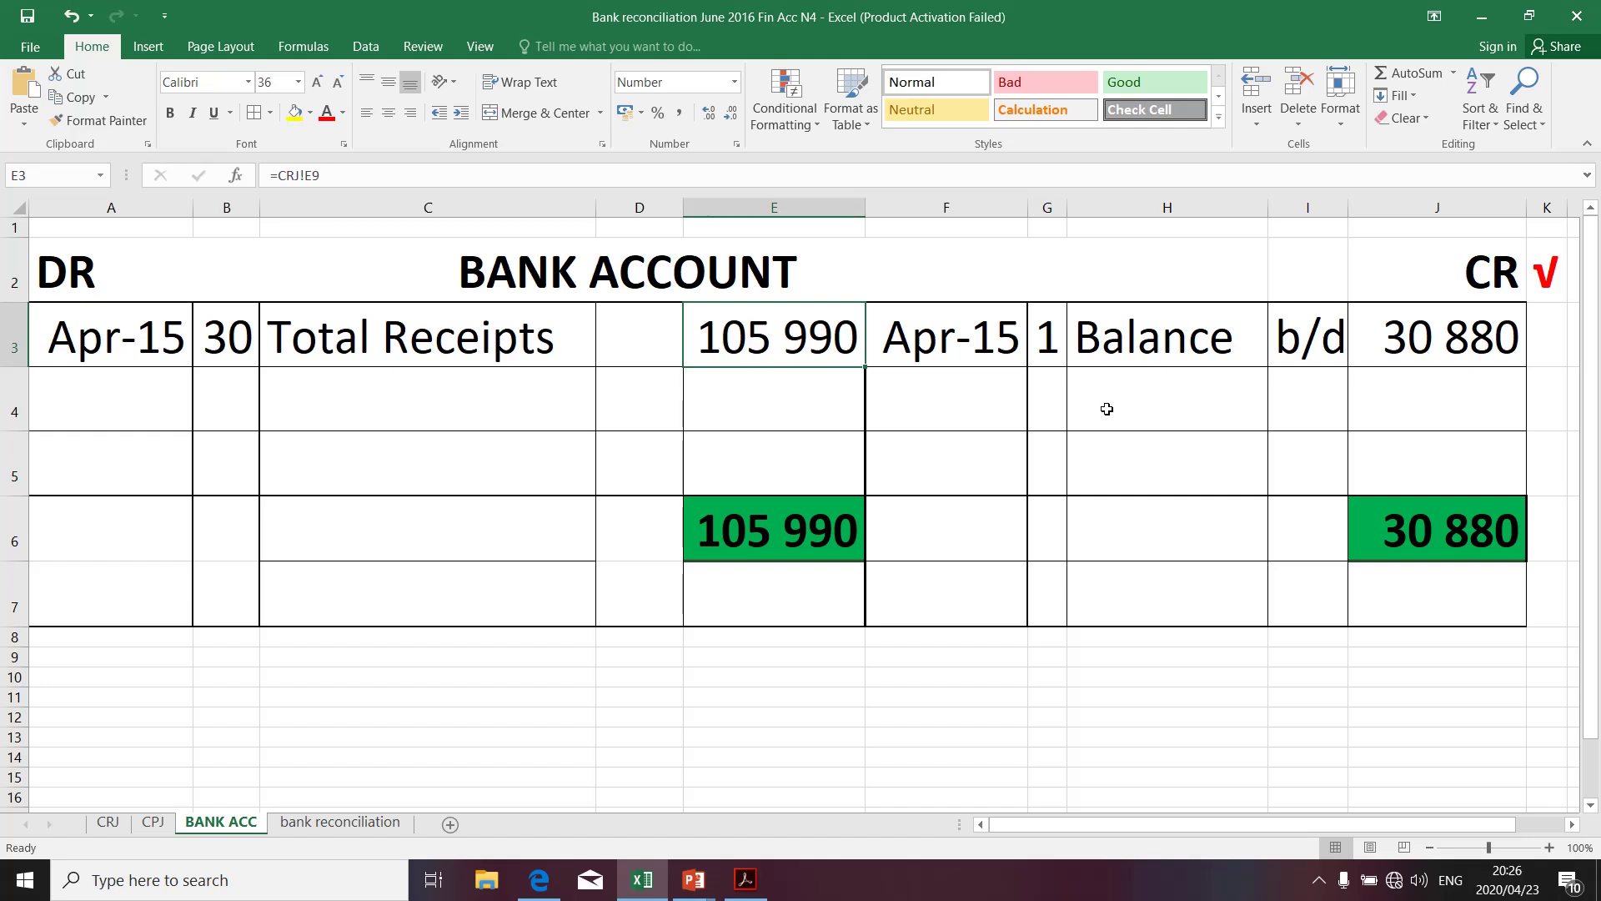
Link the credit amount in J4 to the CPJ sheet's bank column total with the formula =CPJ!E11
left_click(1386, 398)
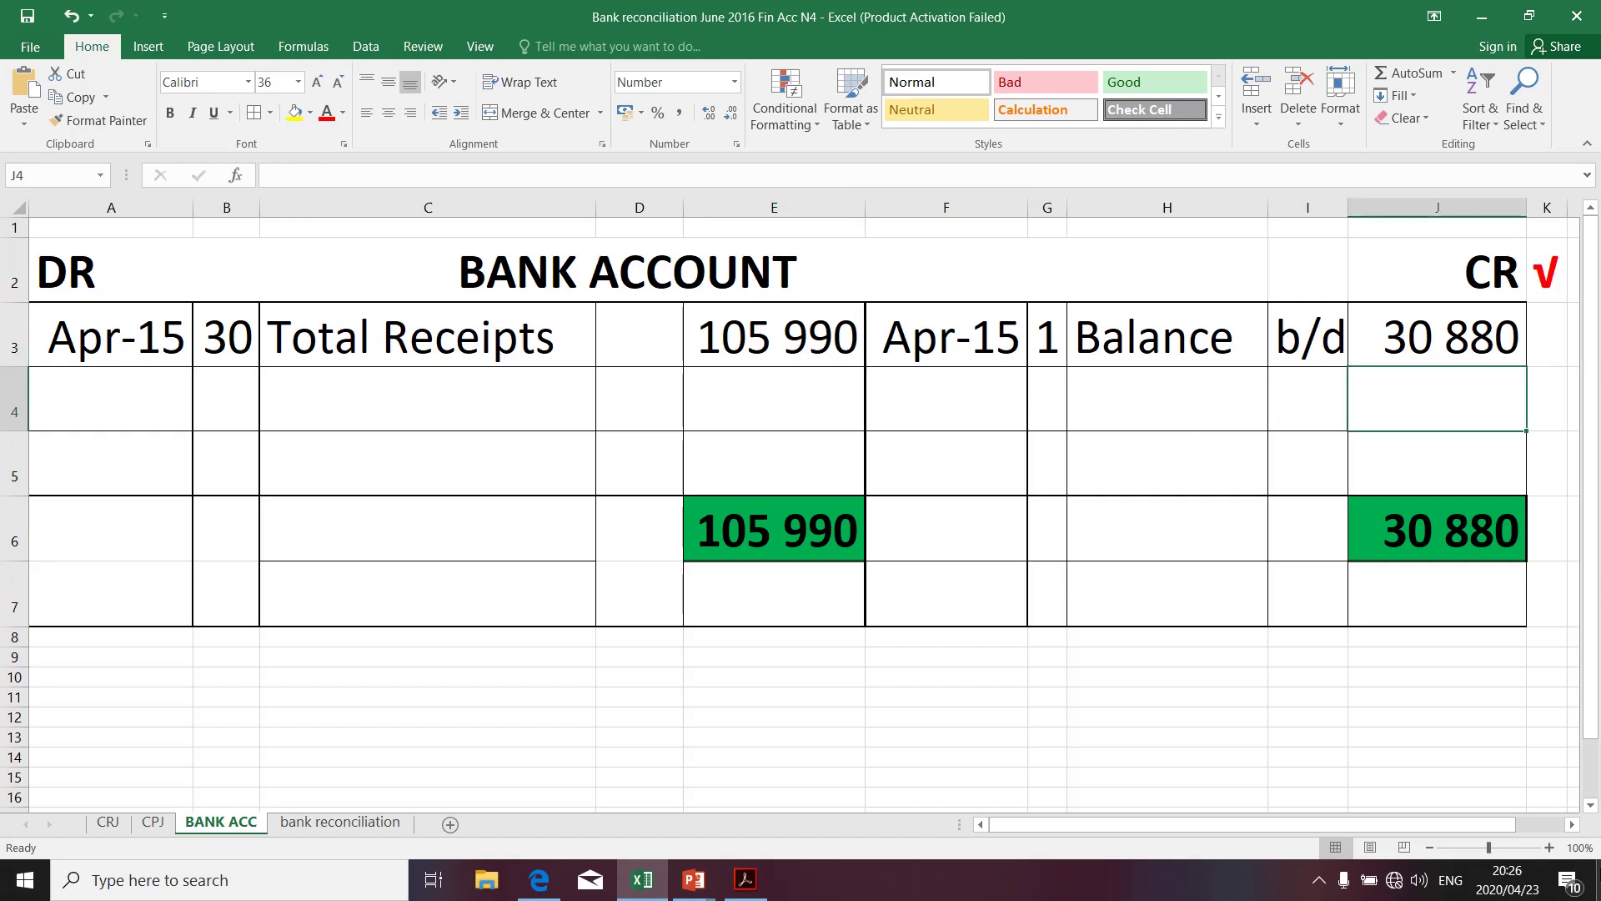
type("=")
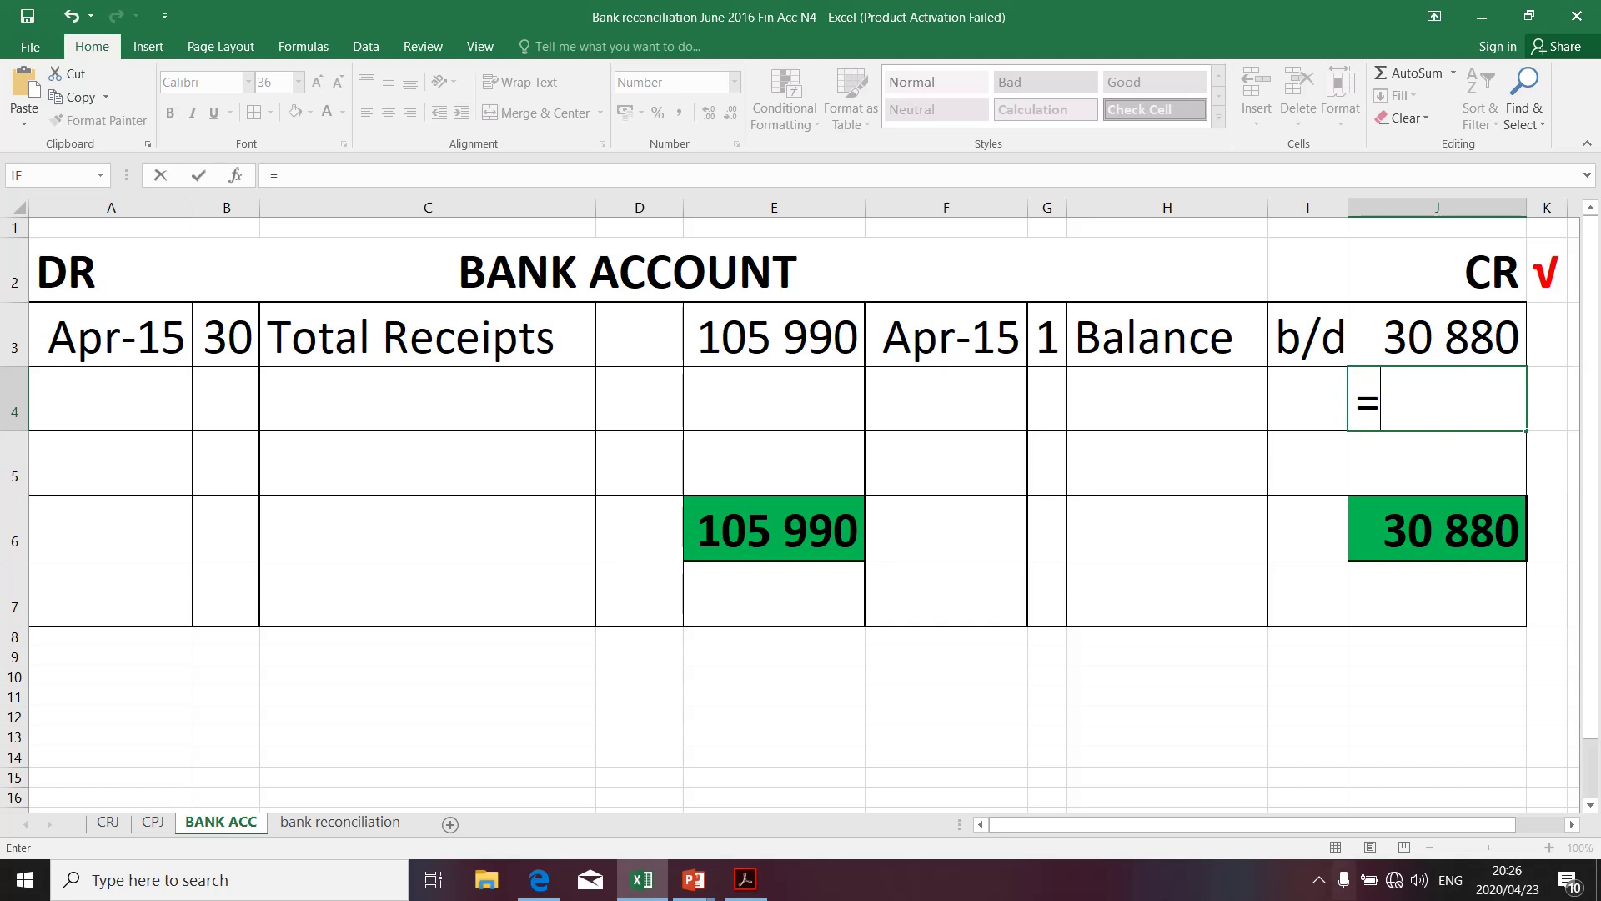
left_click(153, 824)
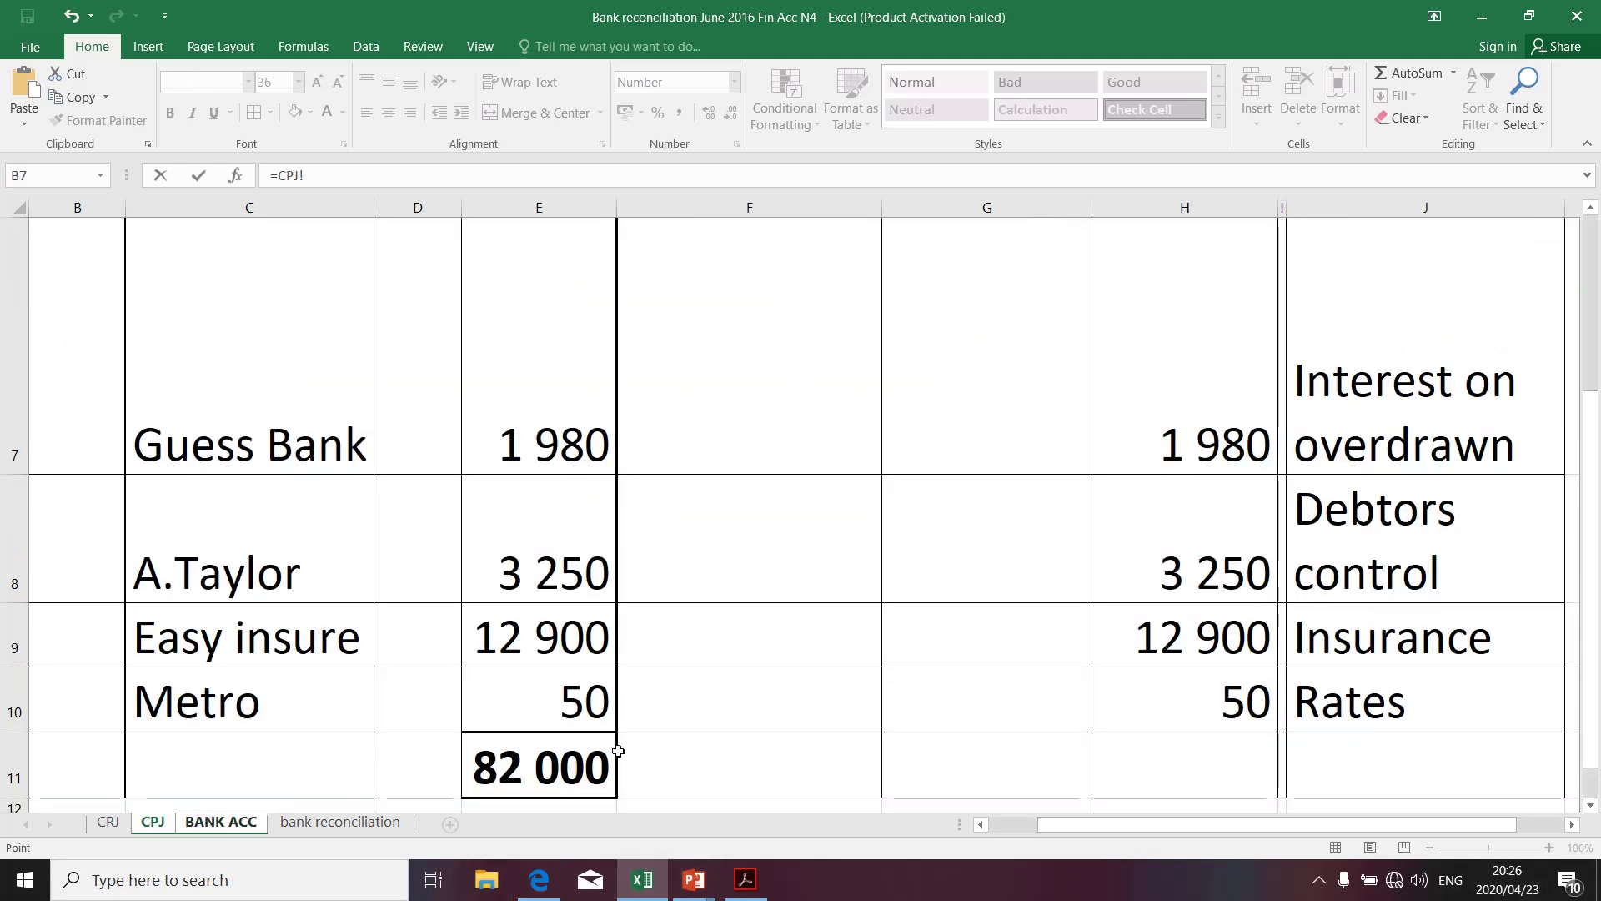
left_click(558, 759)
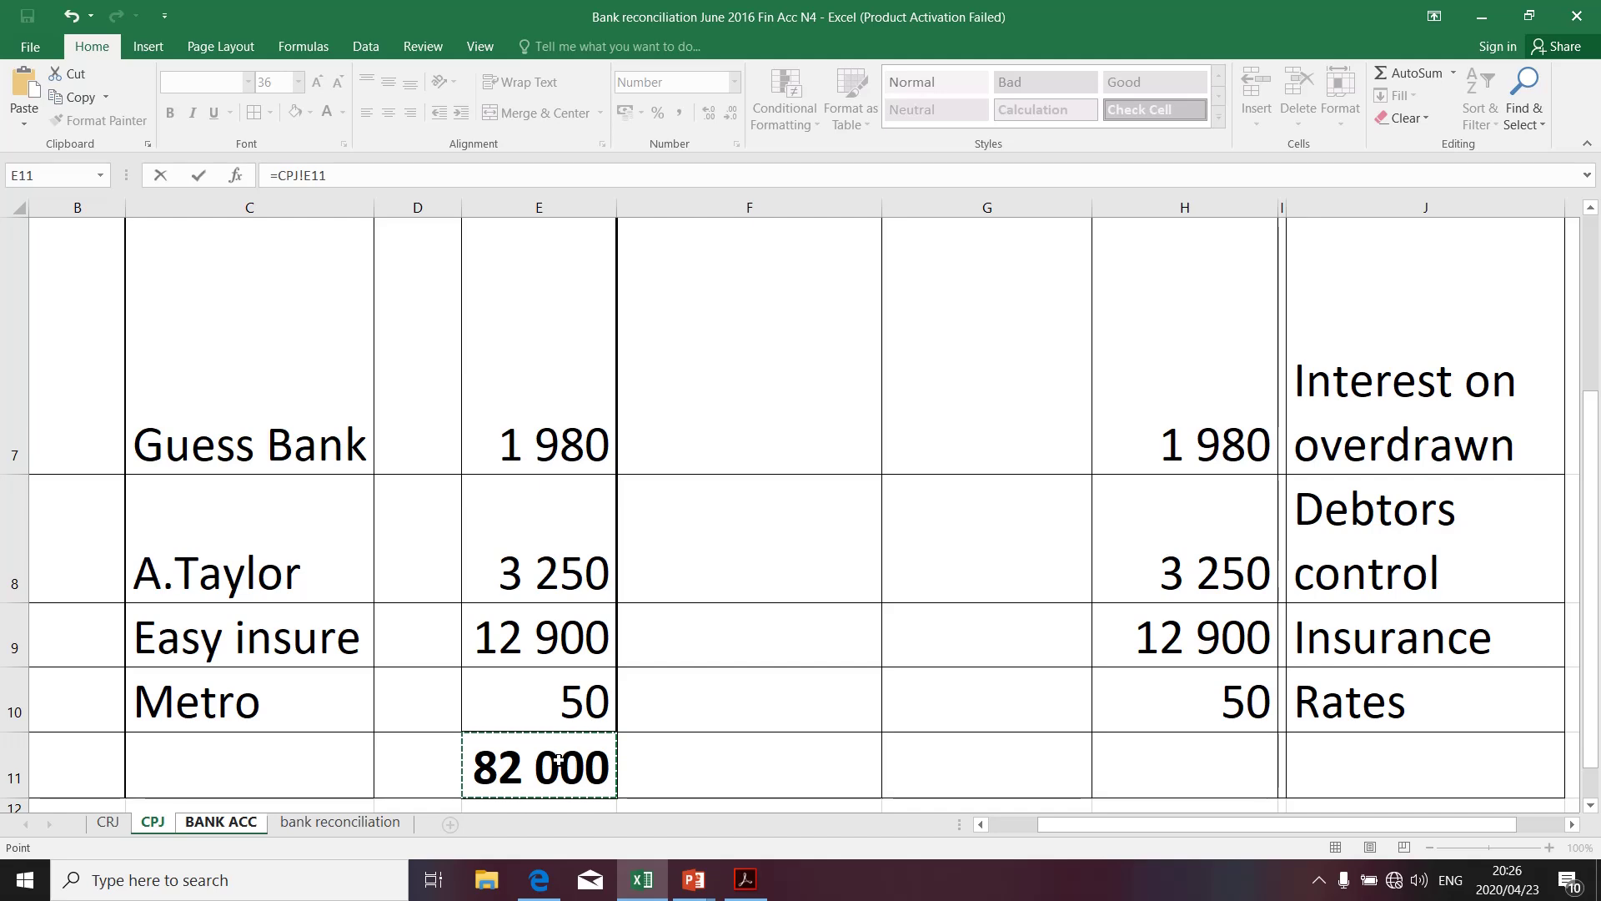
key("Return")
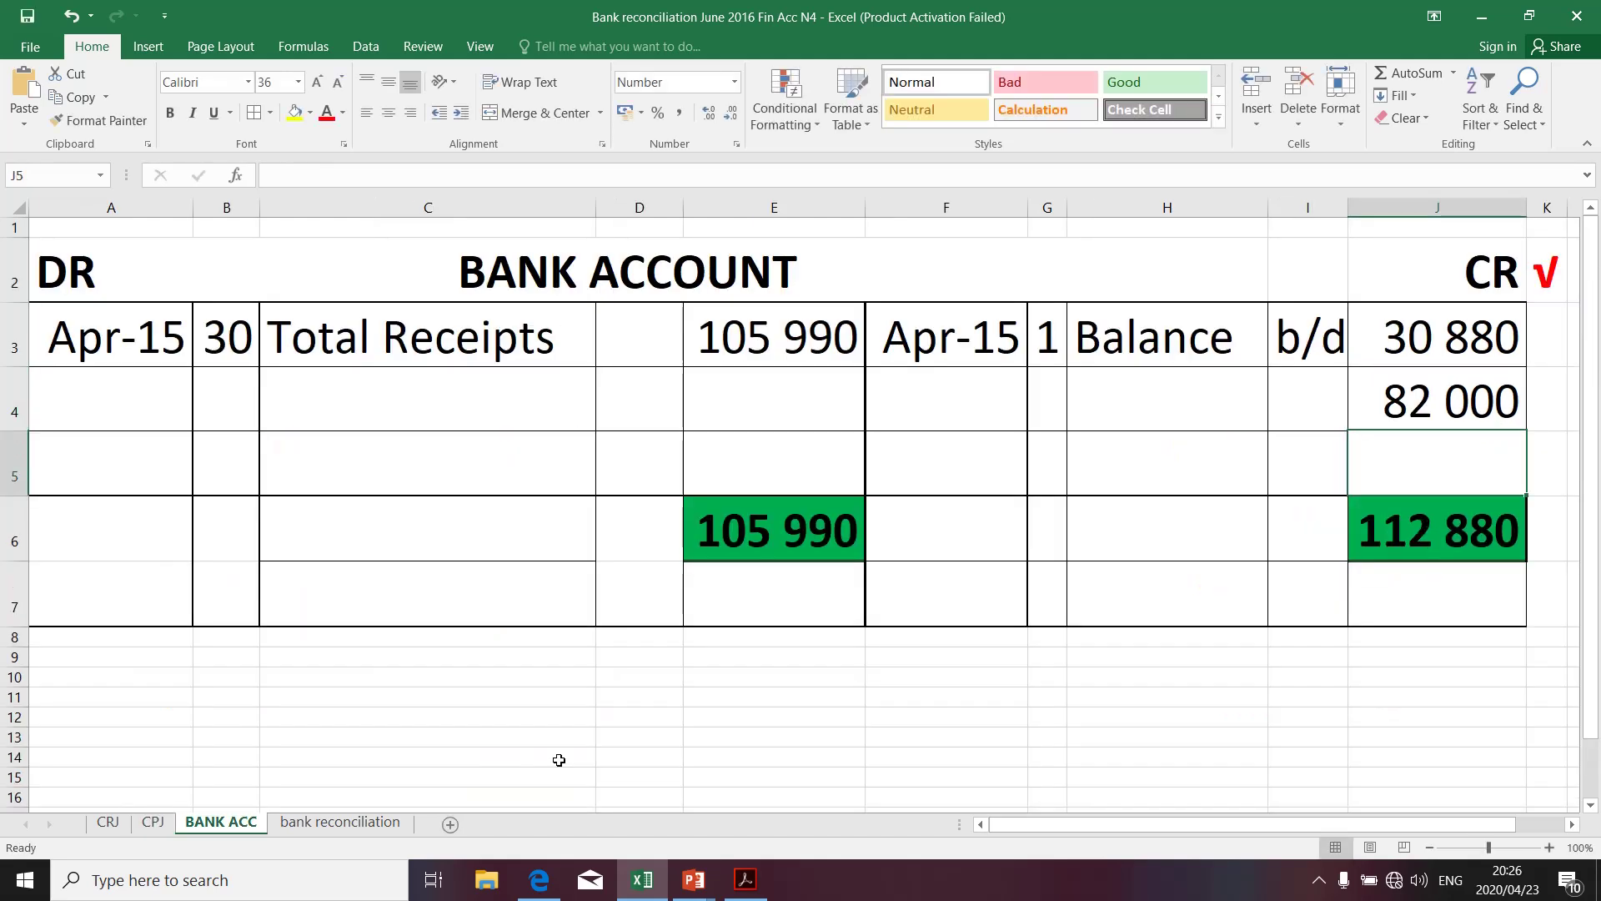
Enter "Total payments" in H4 as the details of the second credit entry and day 30 in G4
left_click(1092, 391)
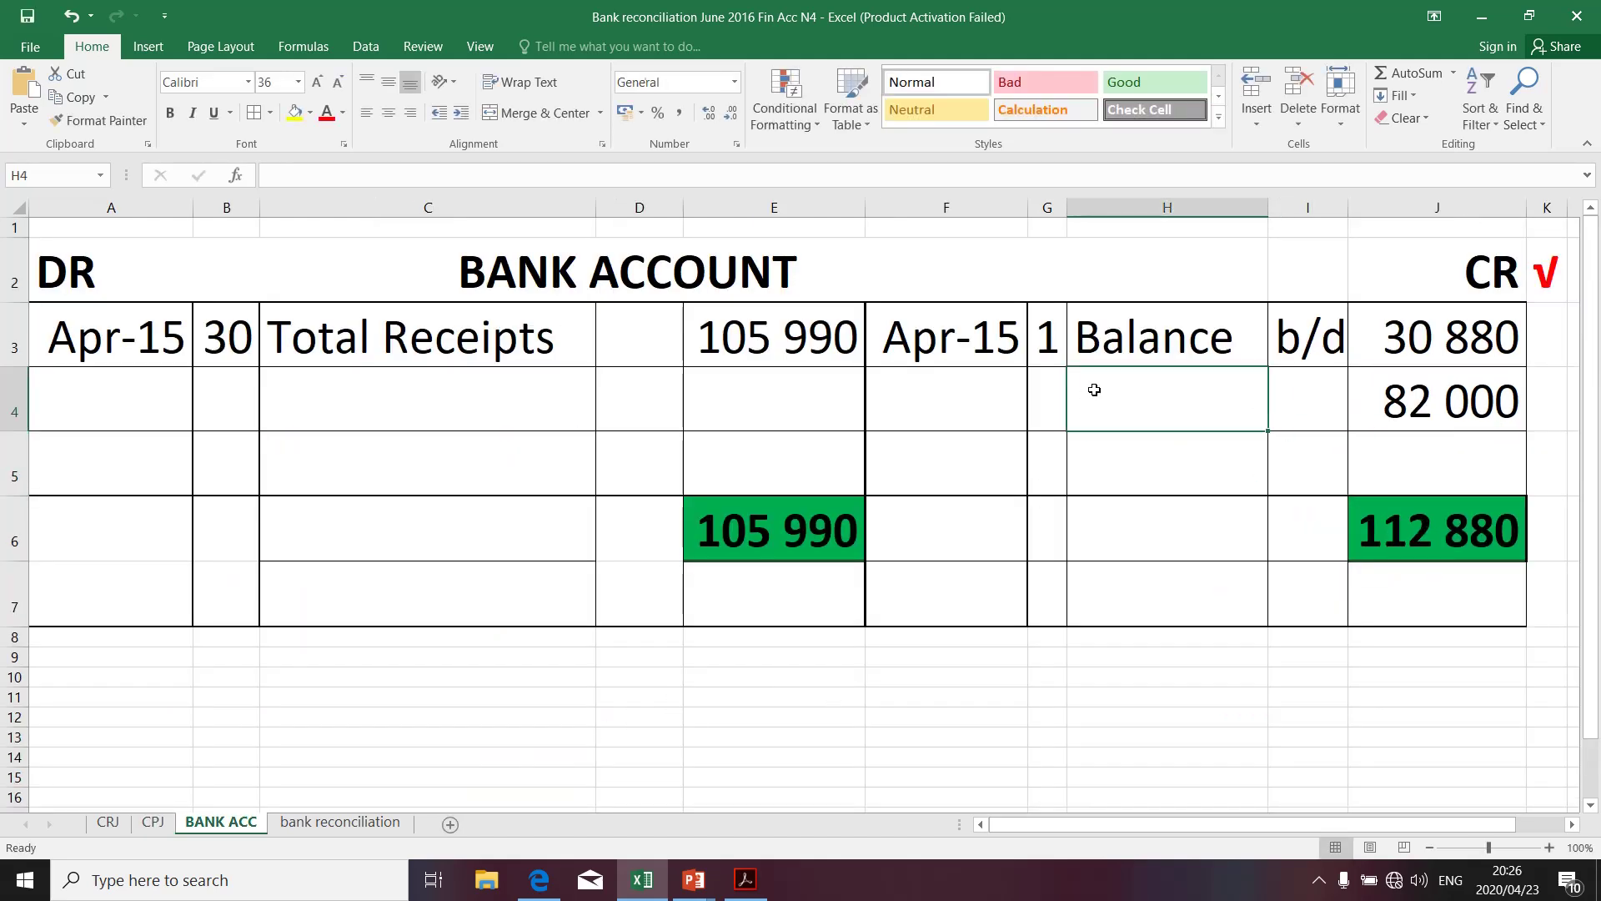
type("To")
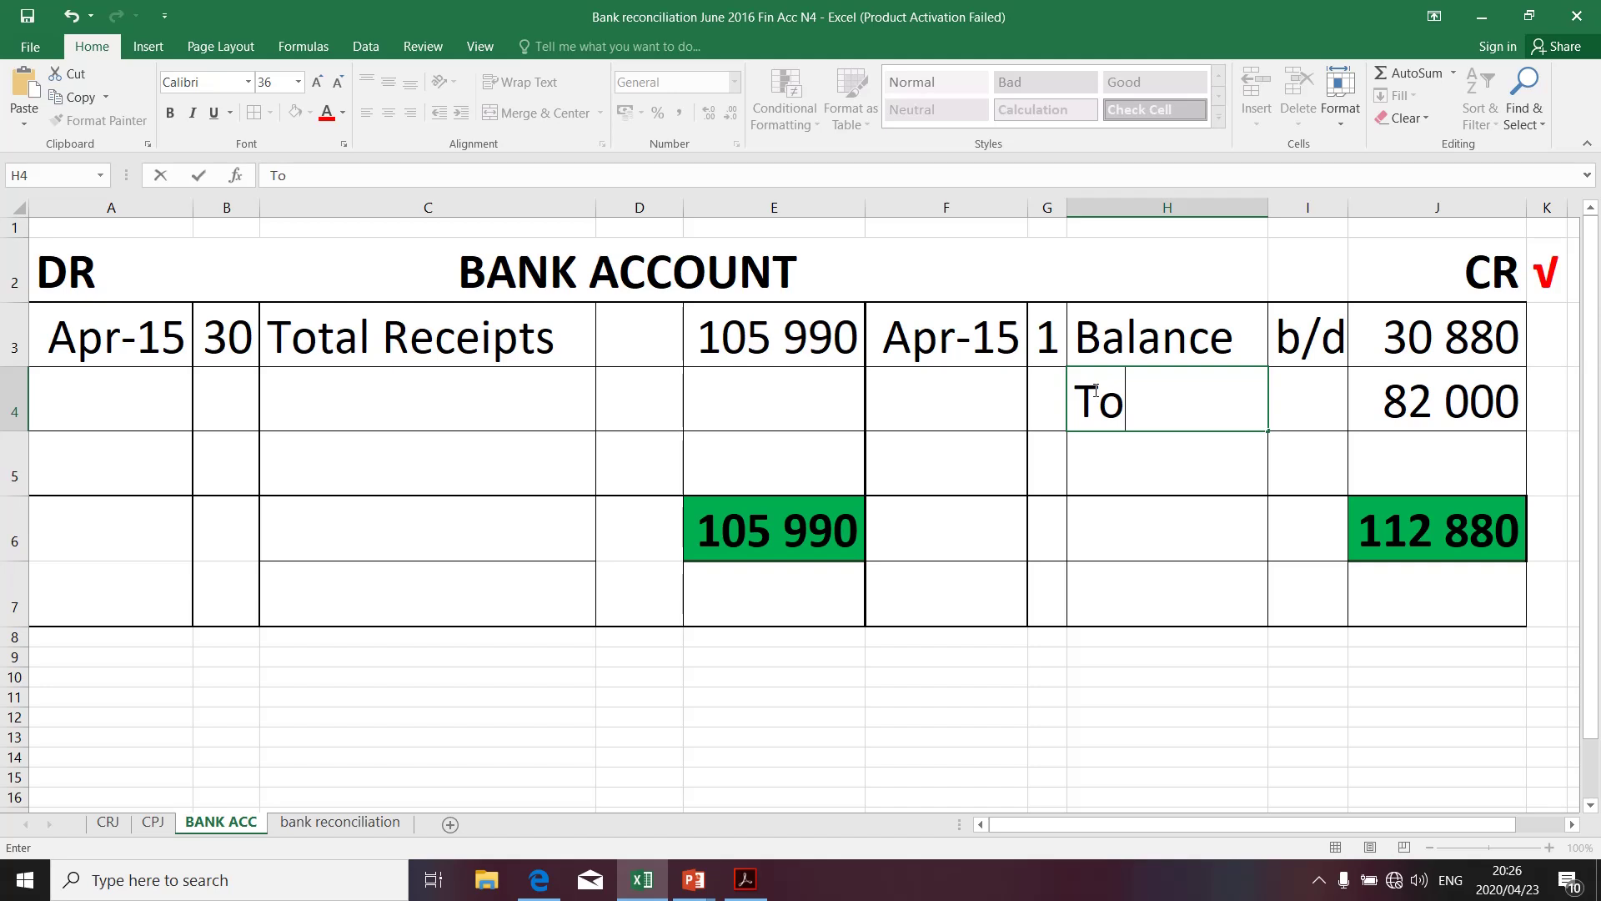
type("tal pa")
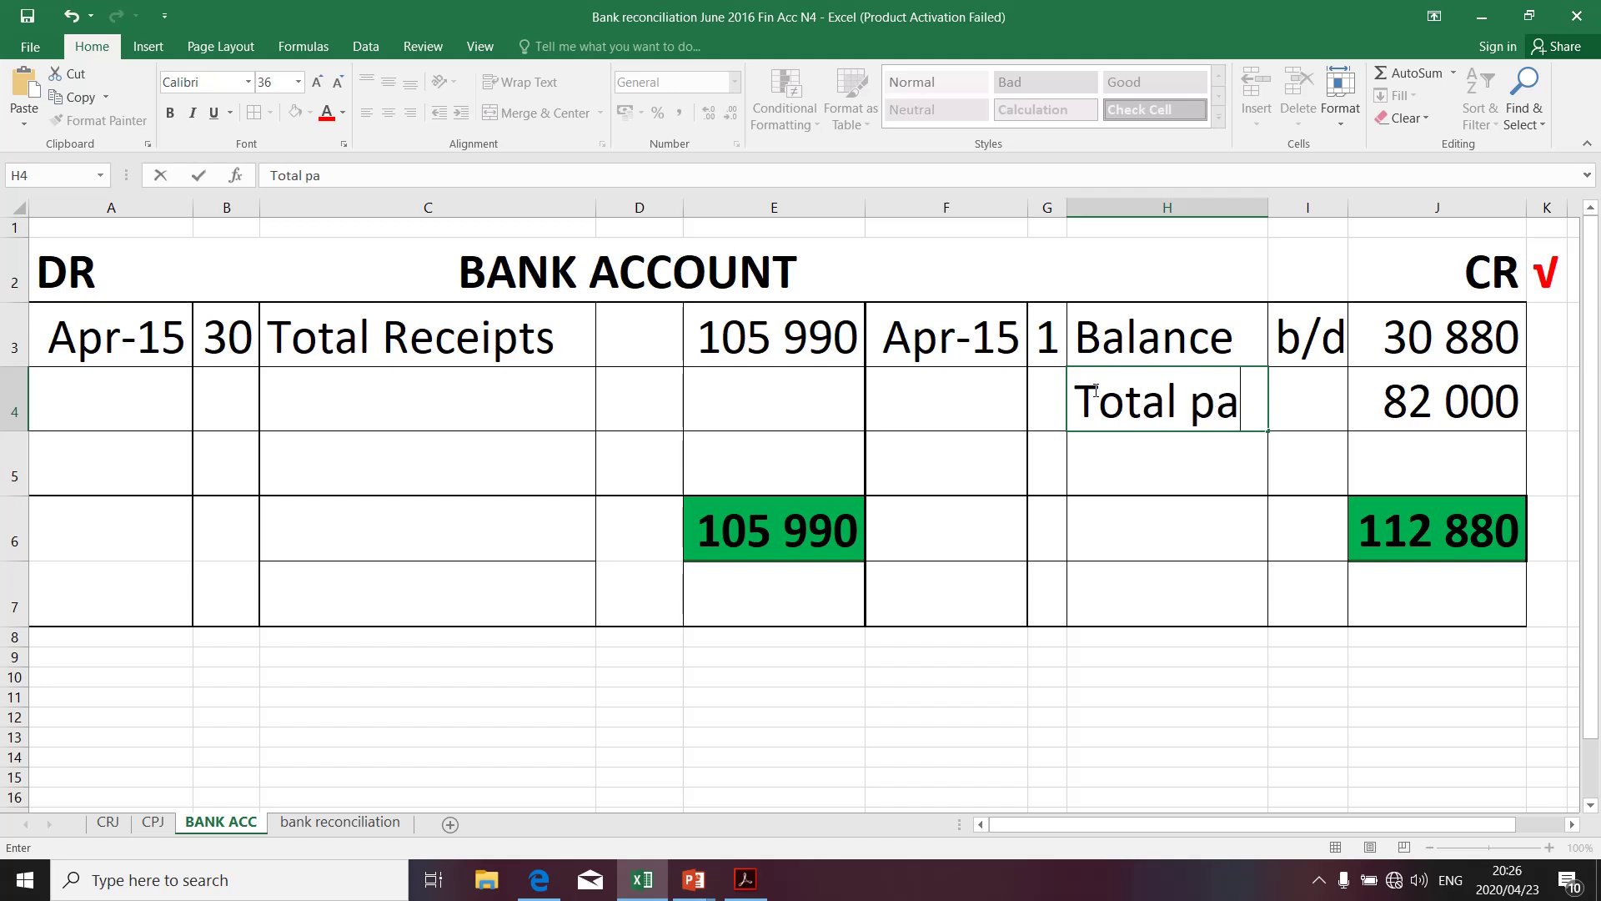
type("yme")
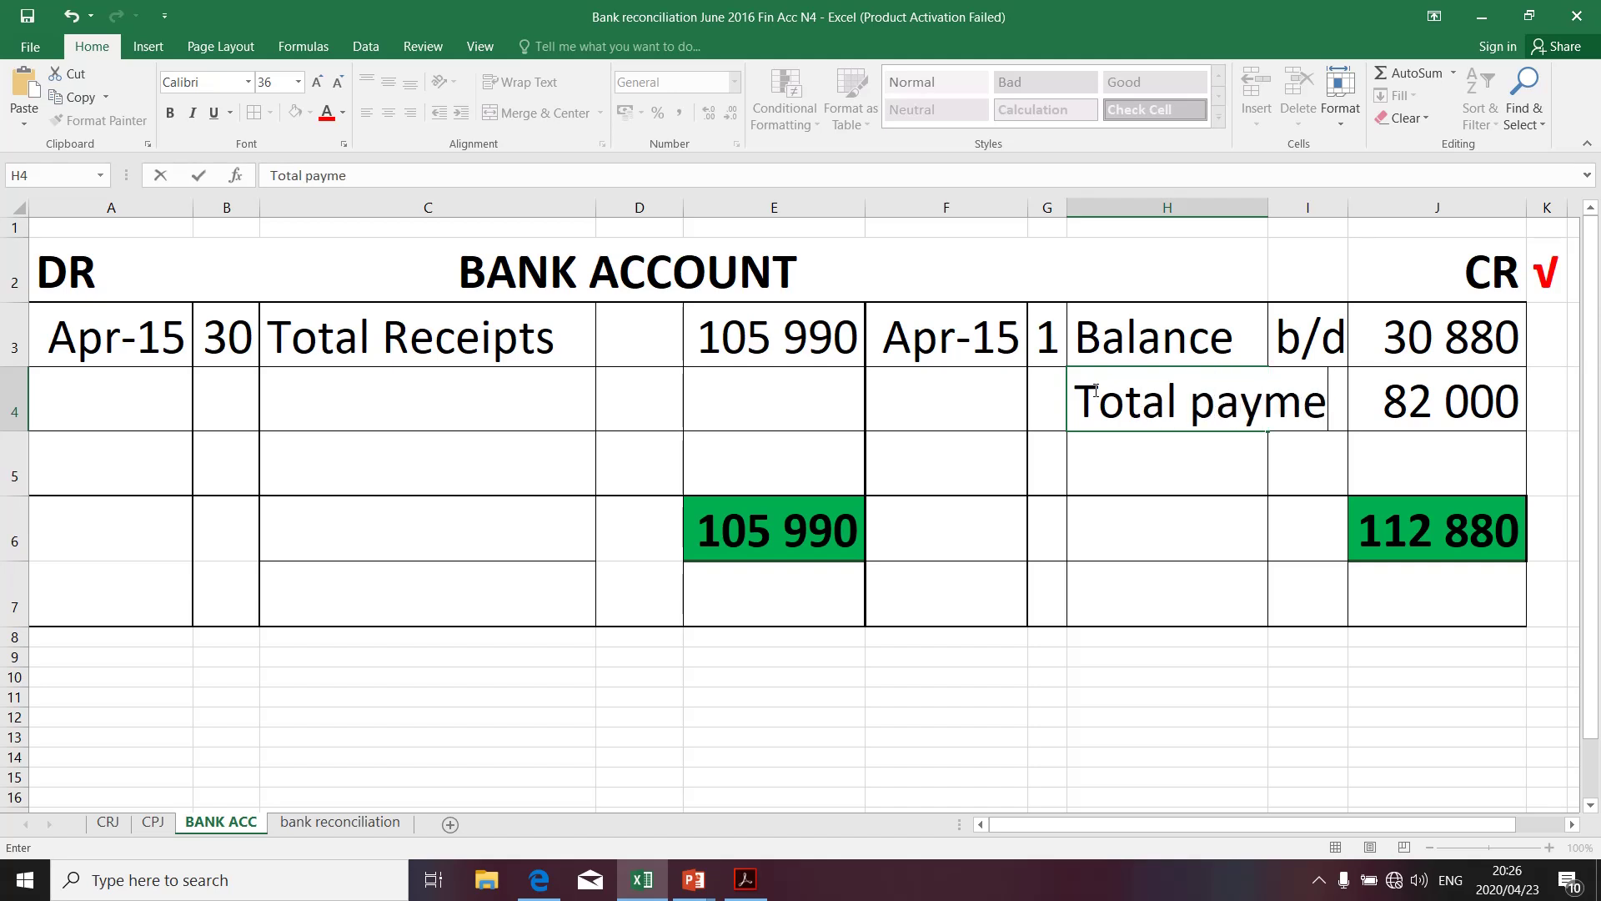
type("nts")
key("Return")
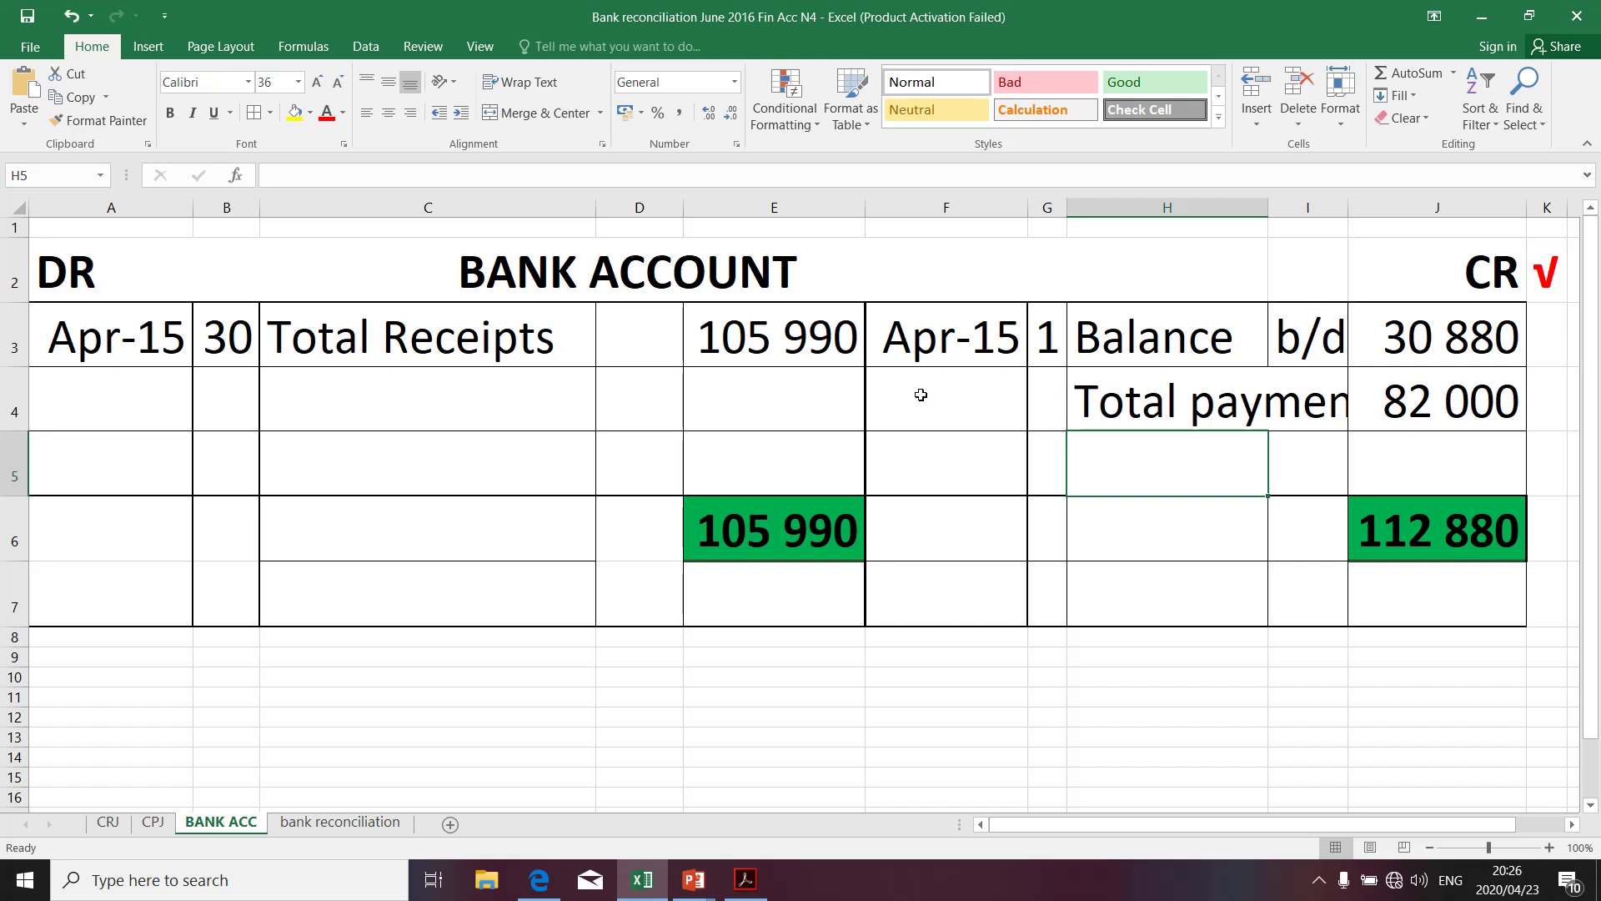
left_click(1041, 387)
type("30")
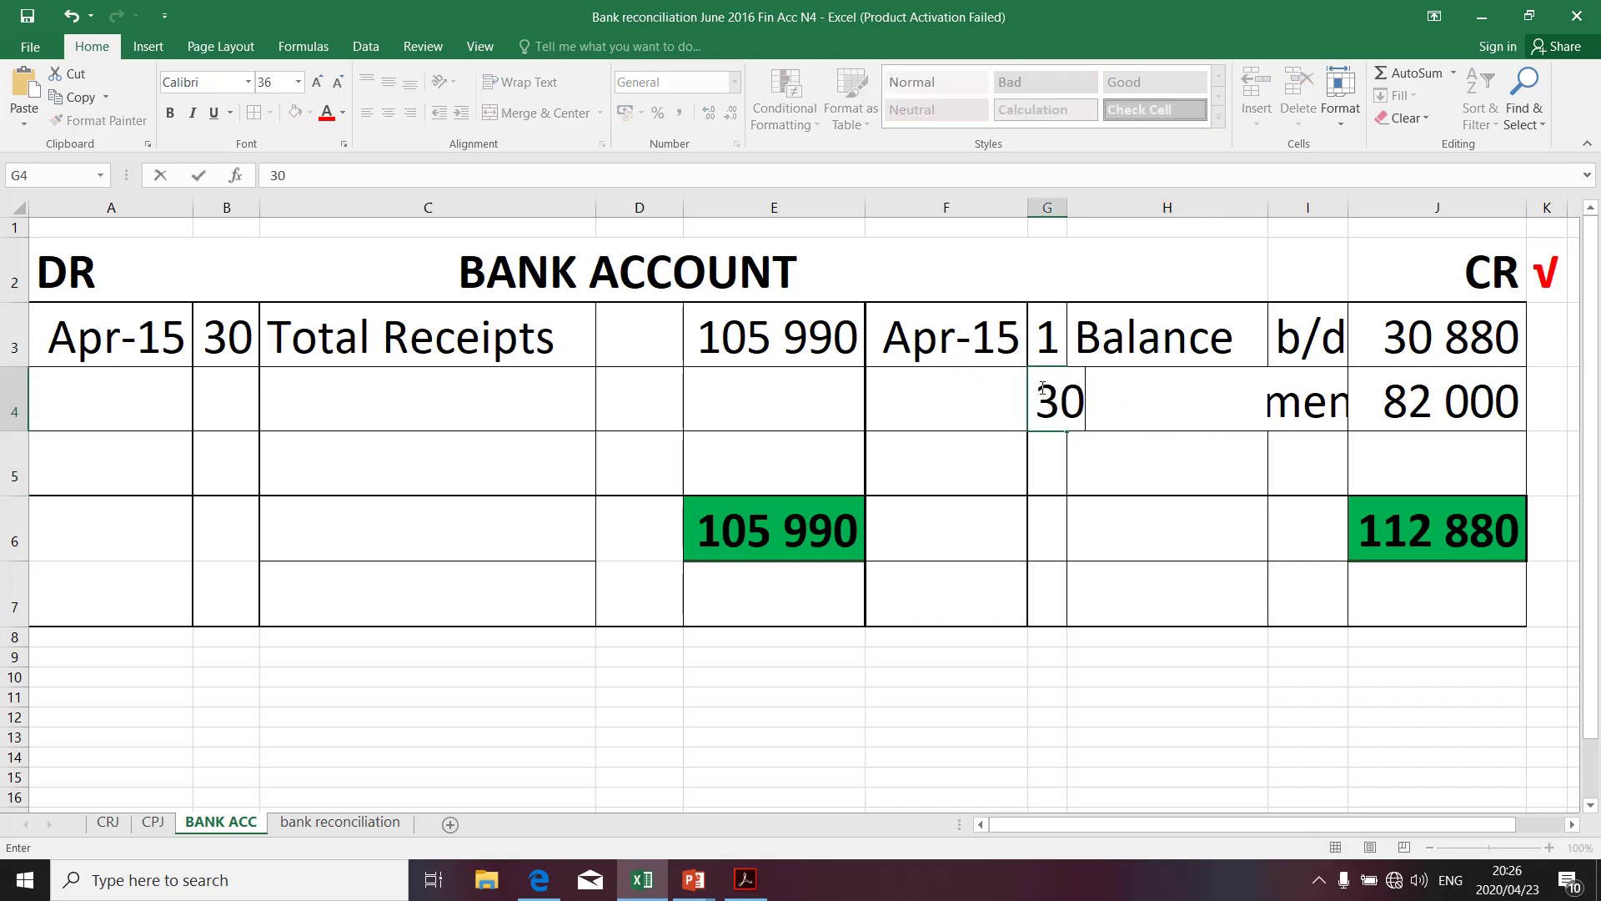
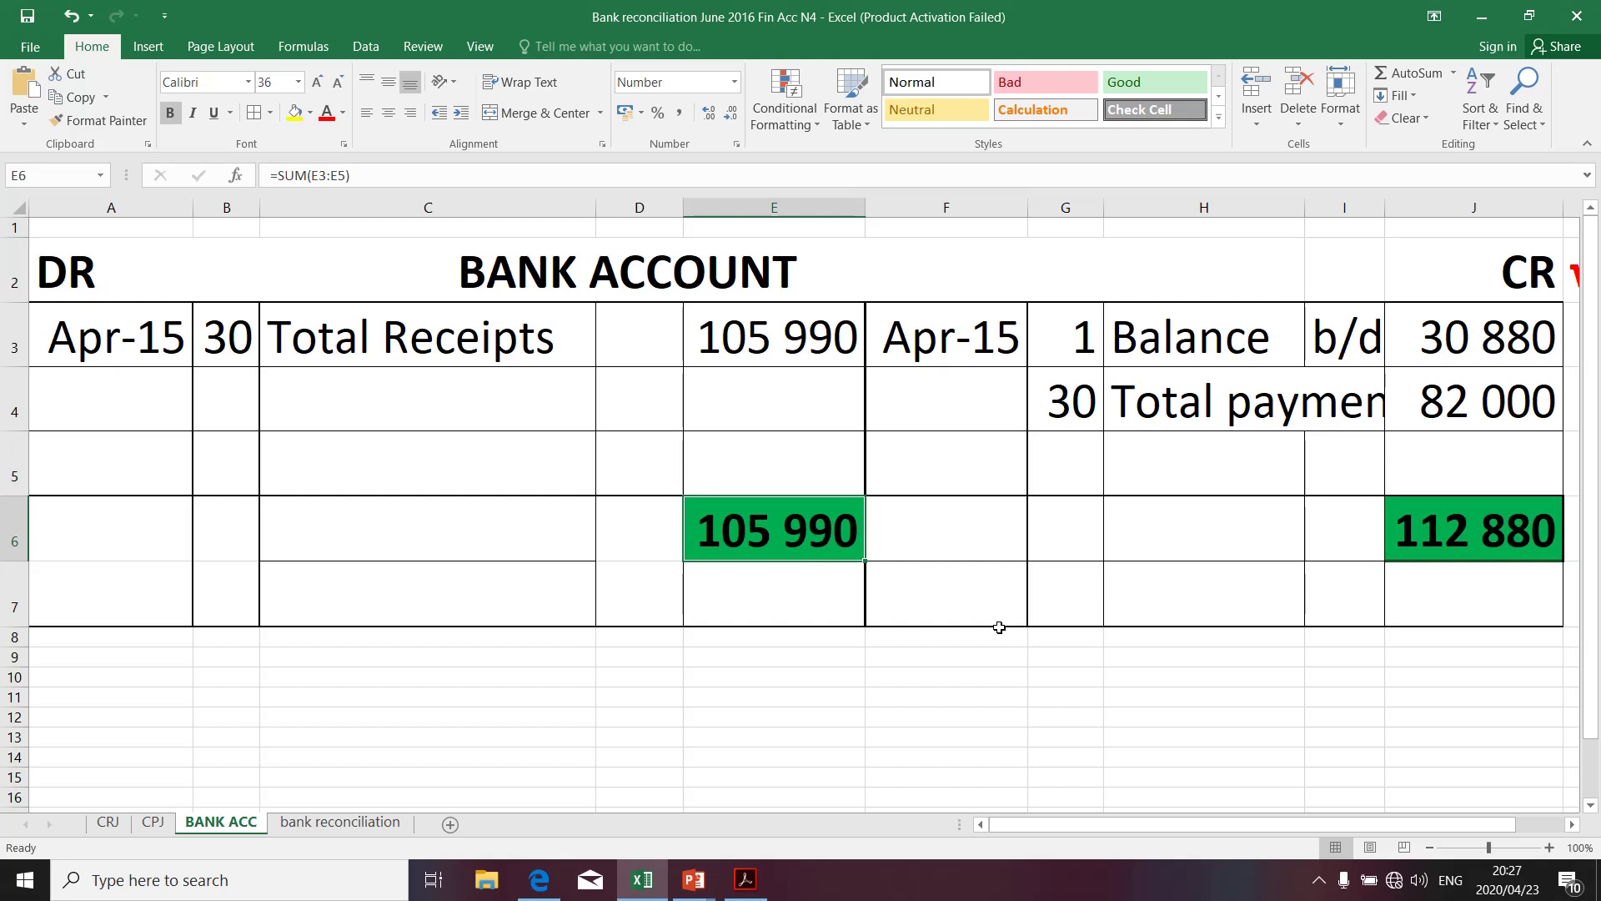
Compare the two side totals in row 6 and fill the debit total cell E6 with red
left_click(1420, 525)
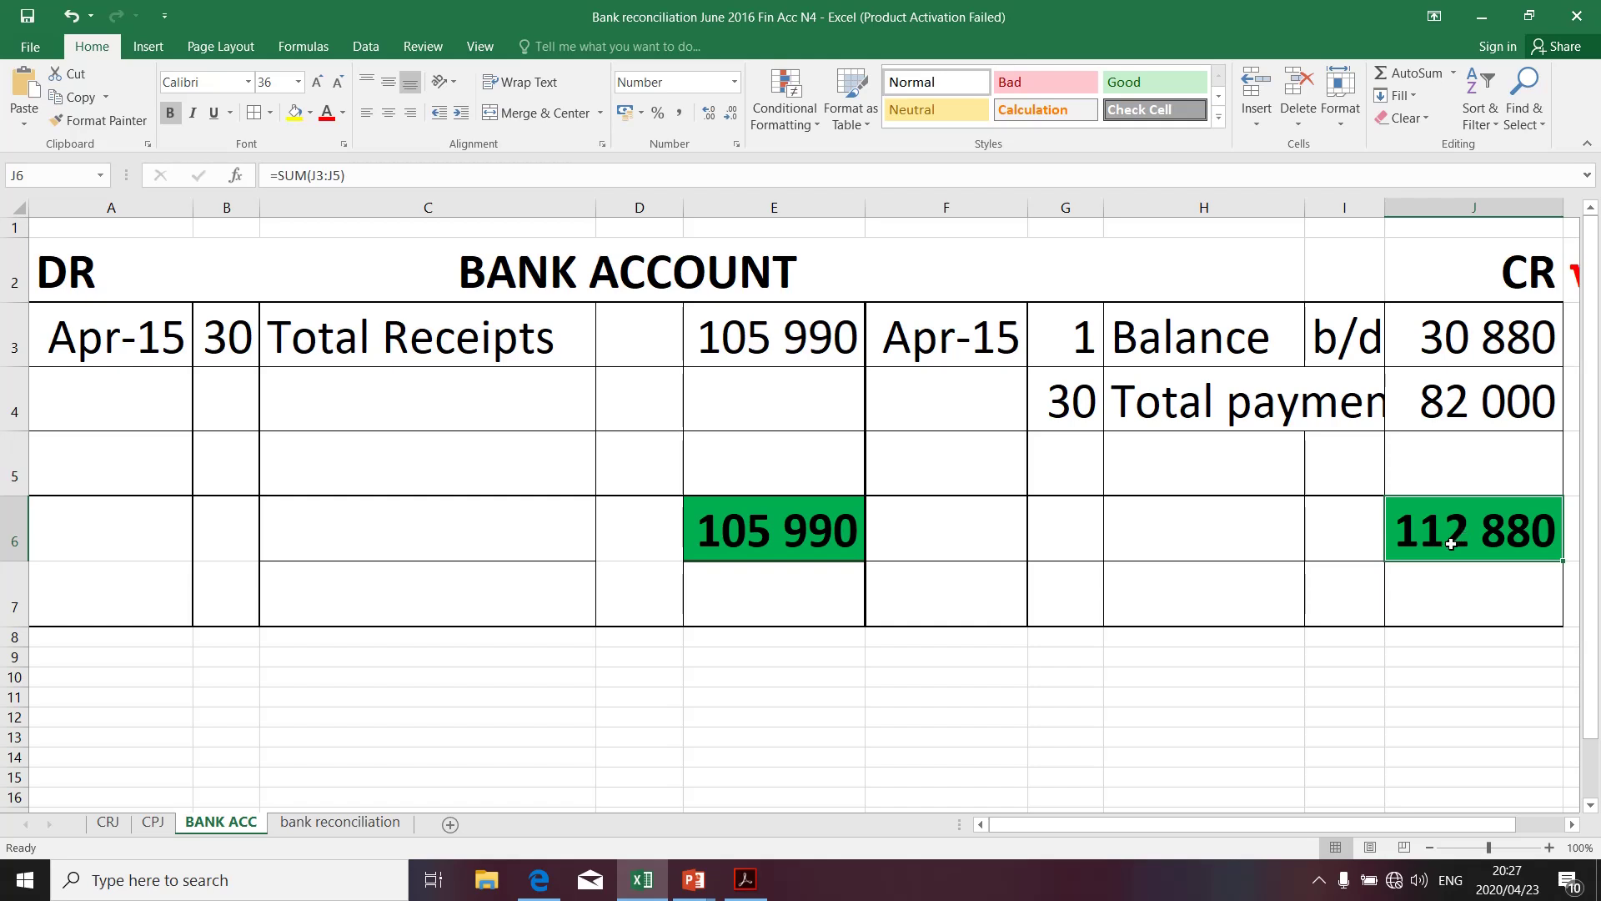
left_click(832, 553)
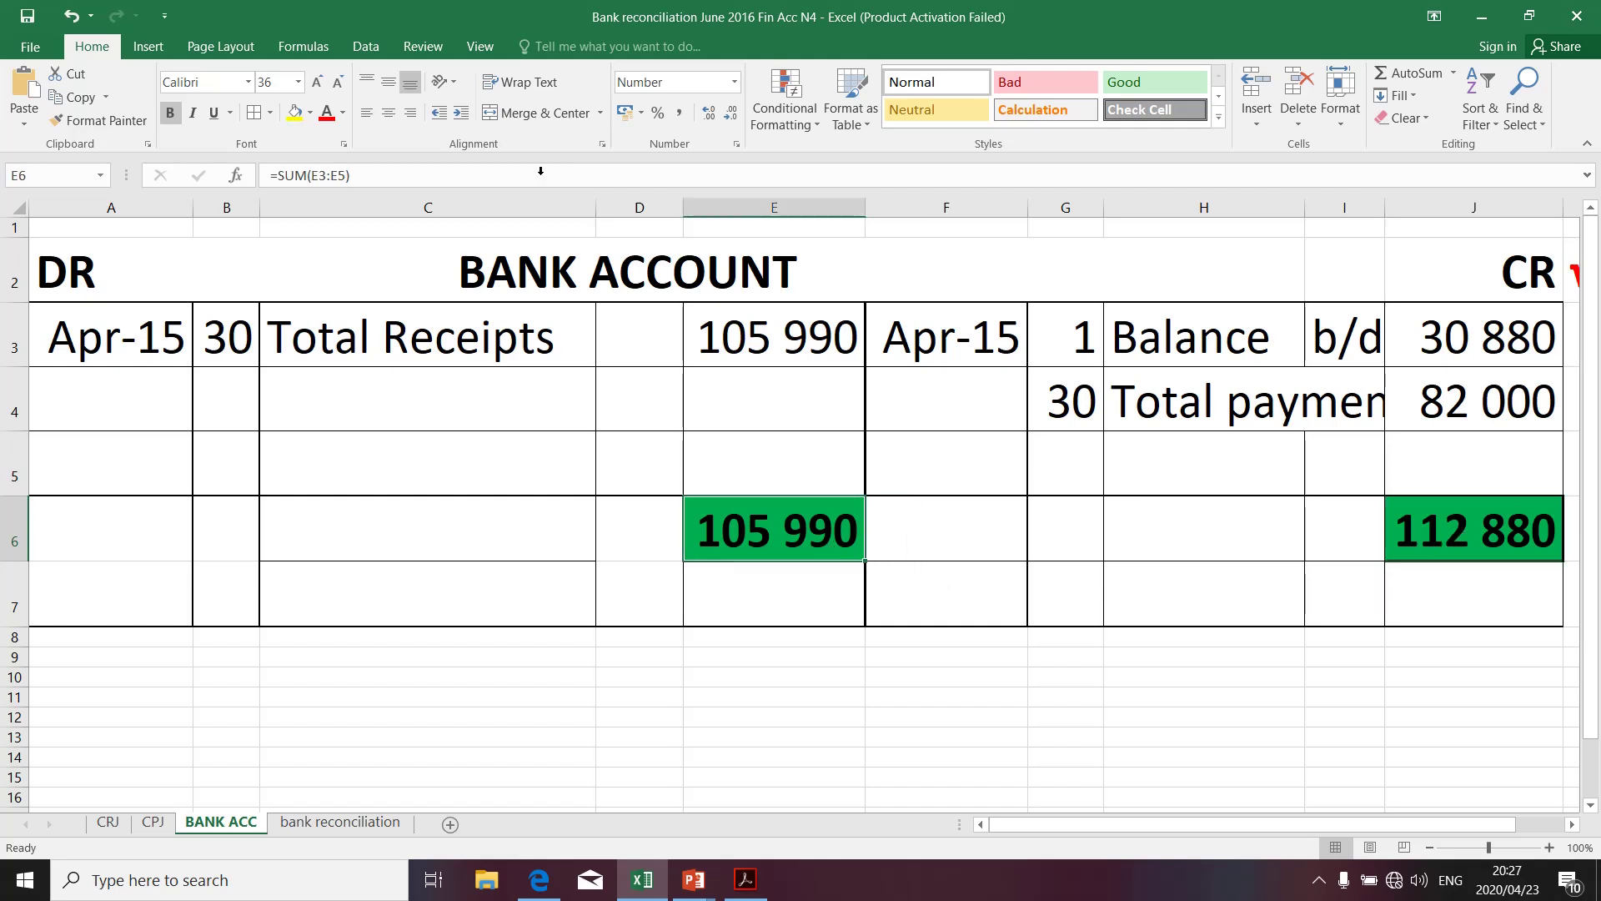
left_click(309, 112)
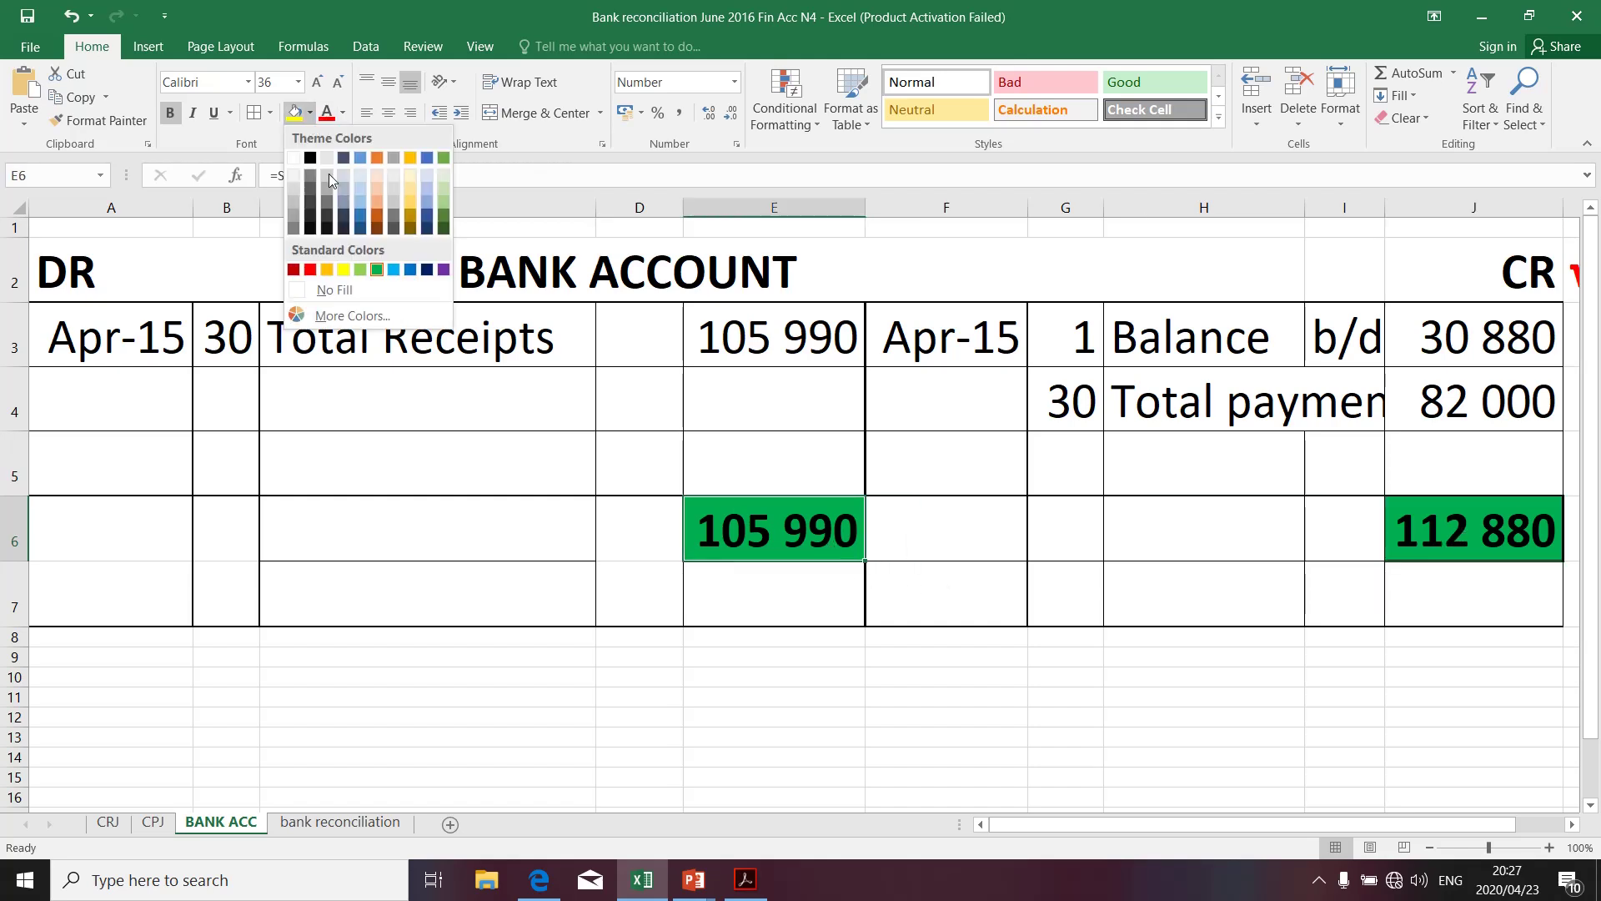
left_click(309, 270)
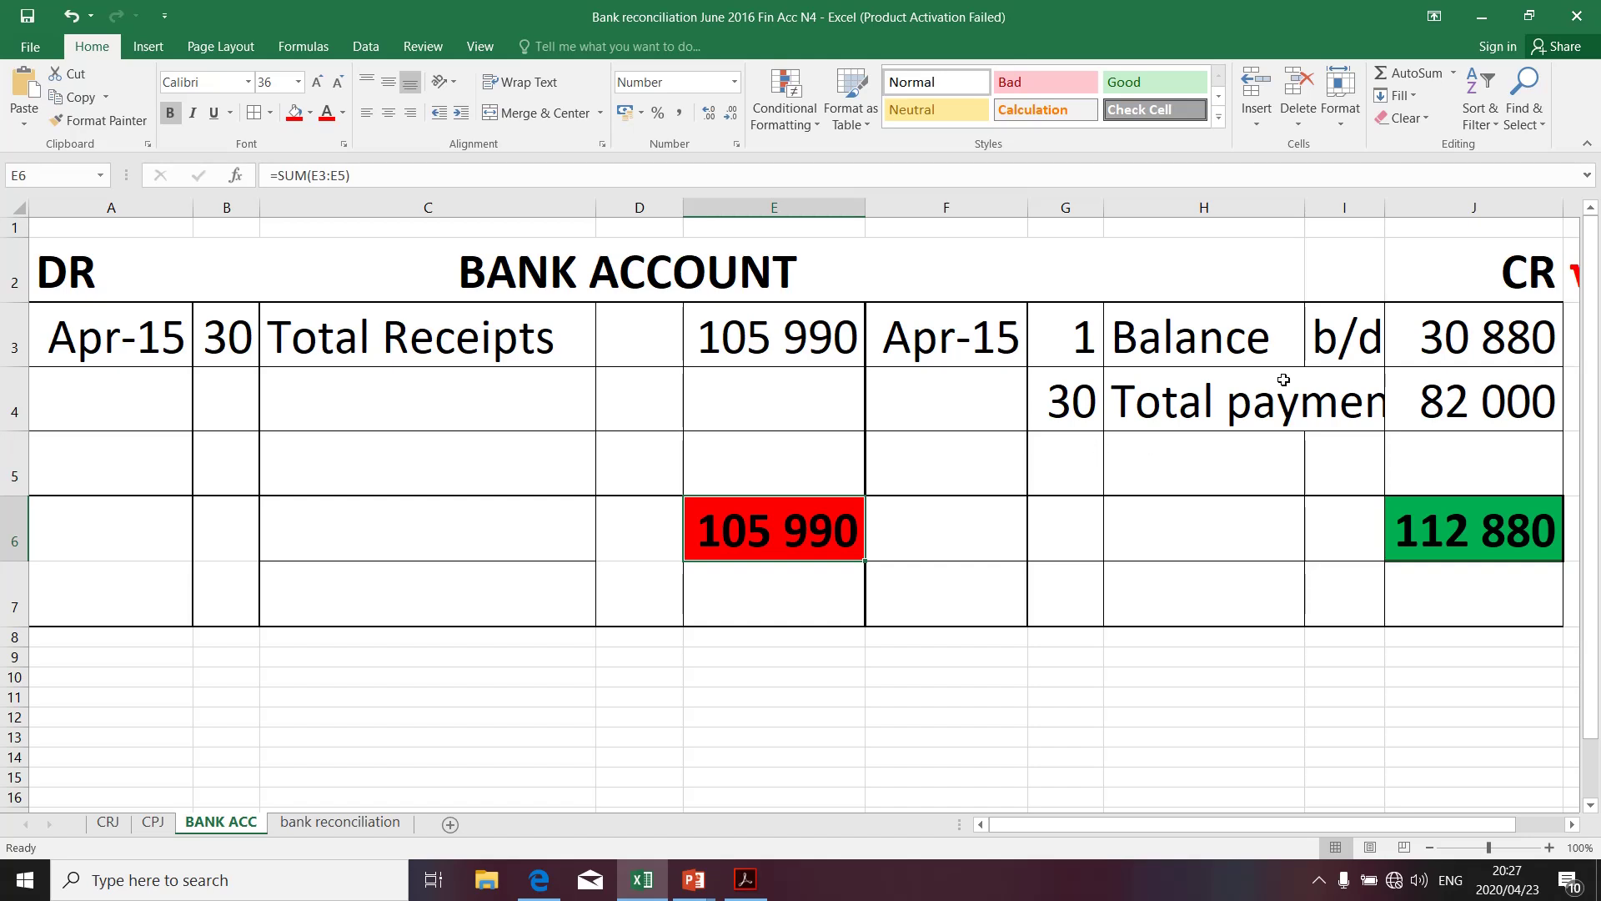
Calculate the balancing amount in E4 as the credit total less total receipts with the formula =J6-E3
left_click(767, 416)
type("=")
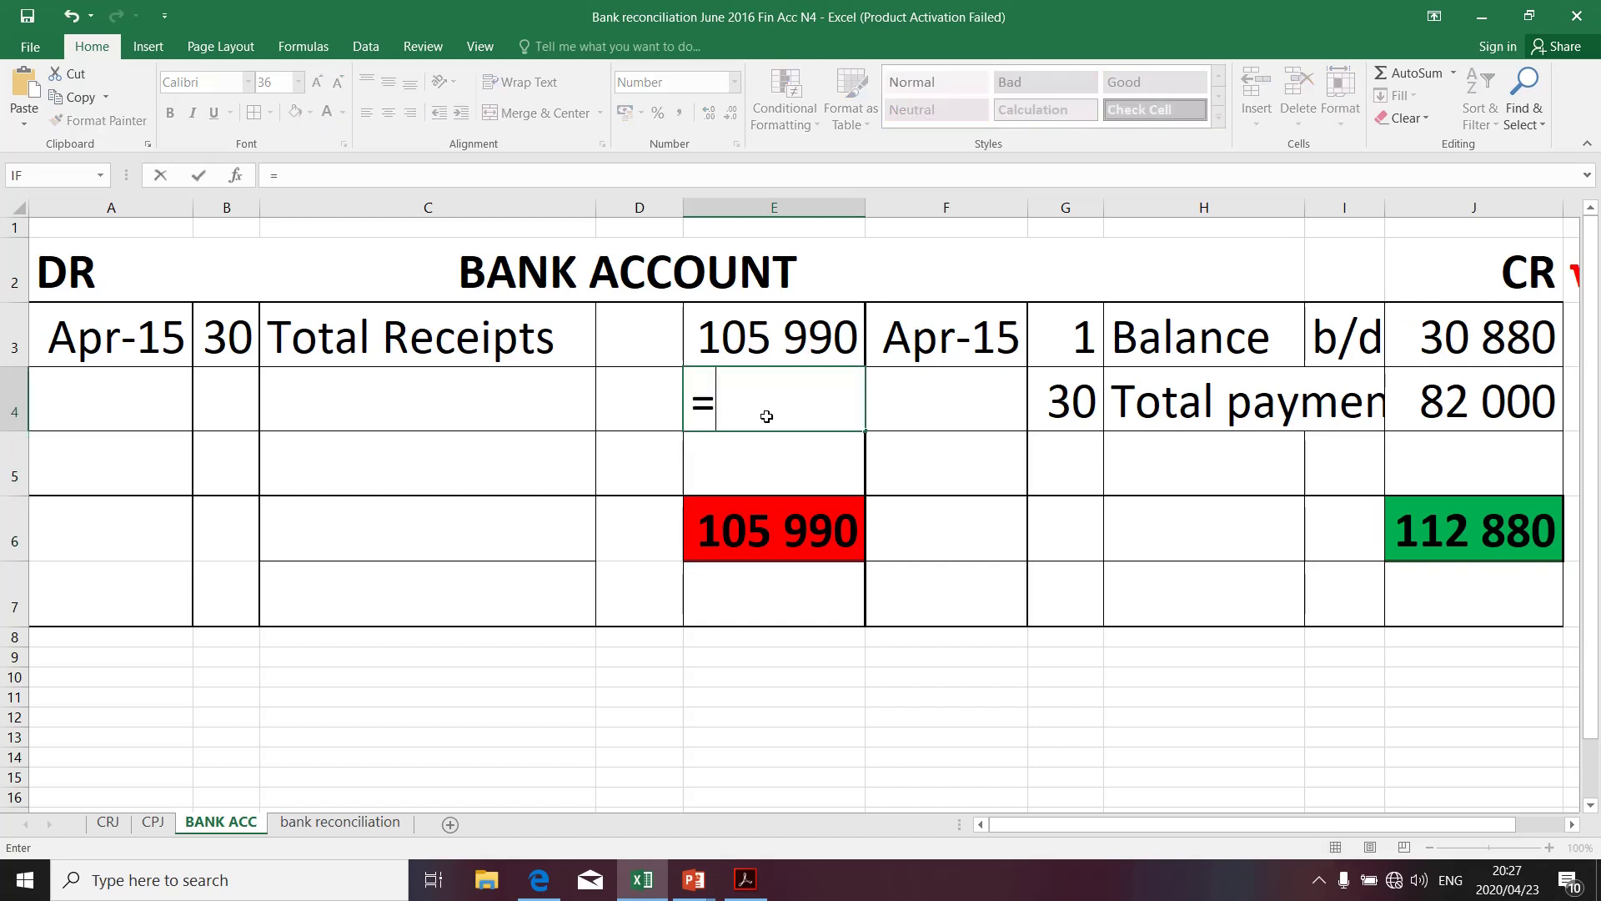
left_click(1408, 524)
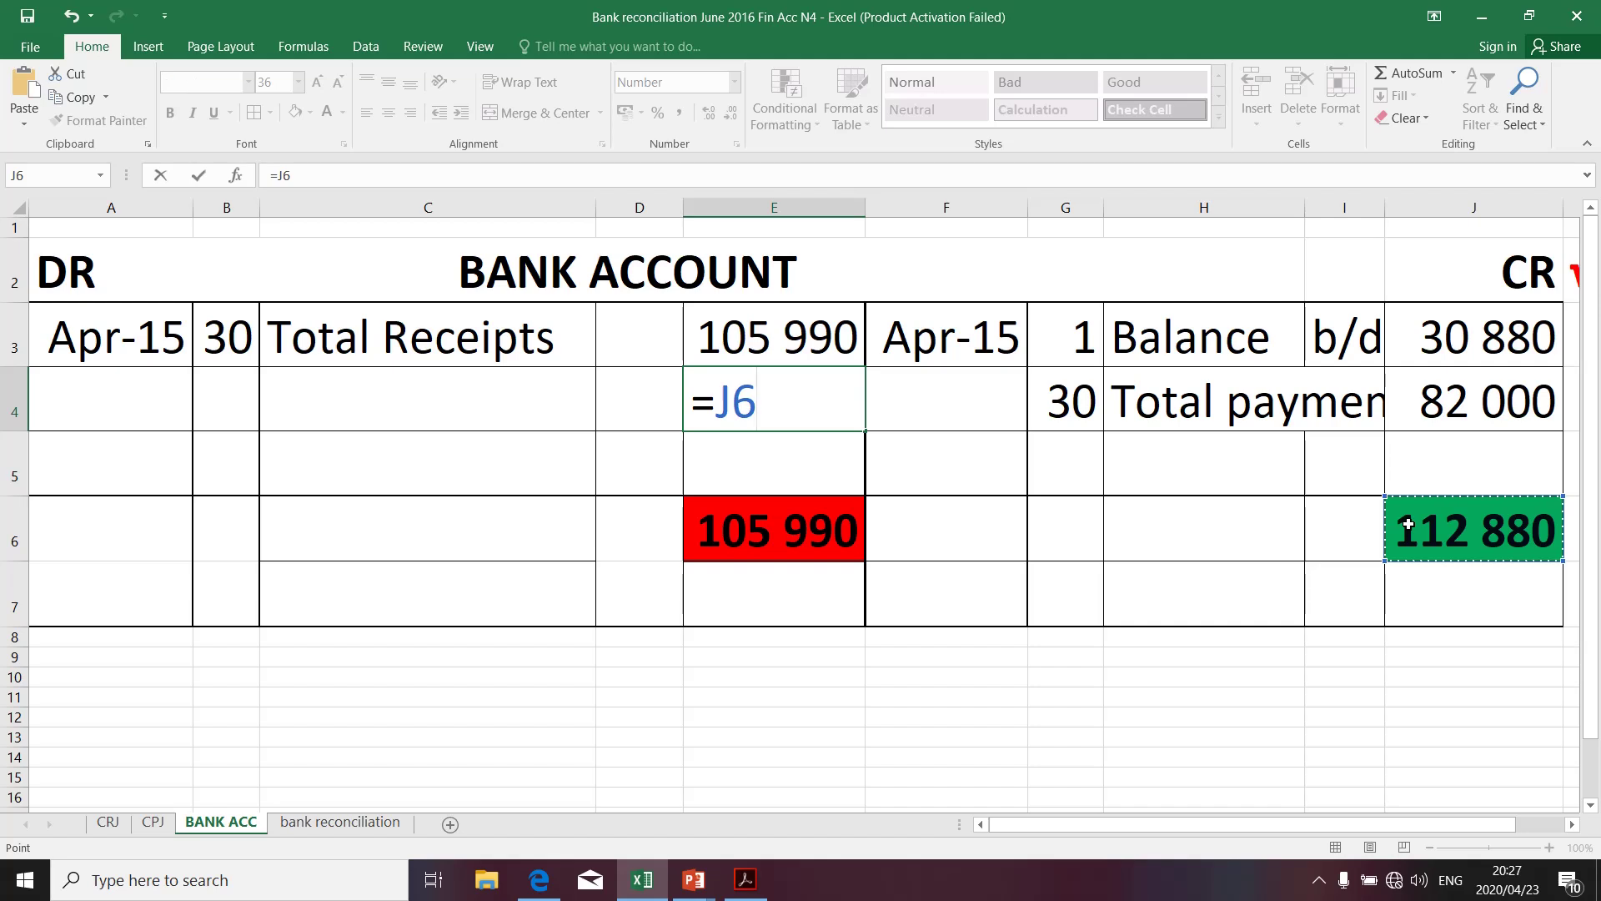
type("-")
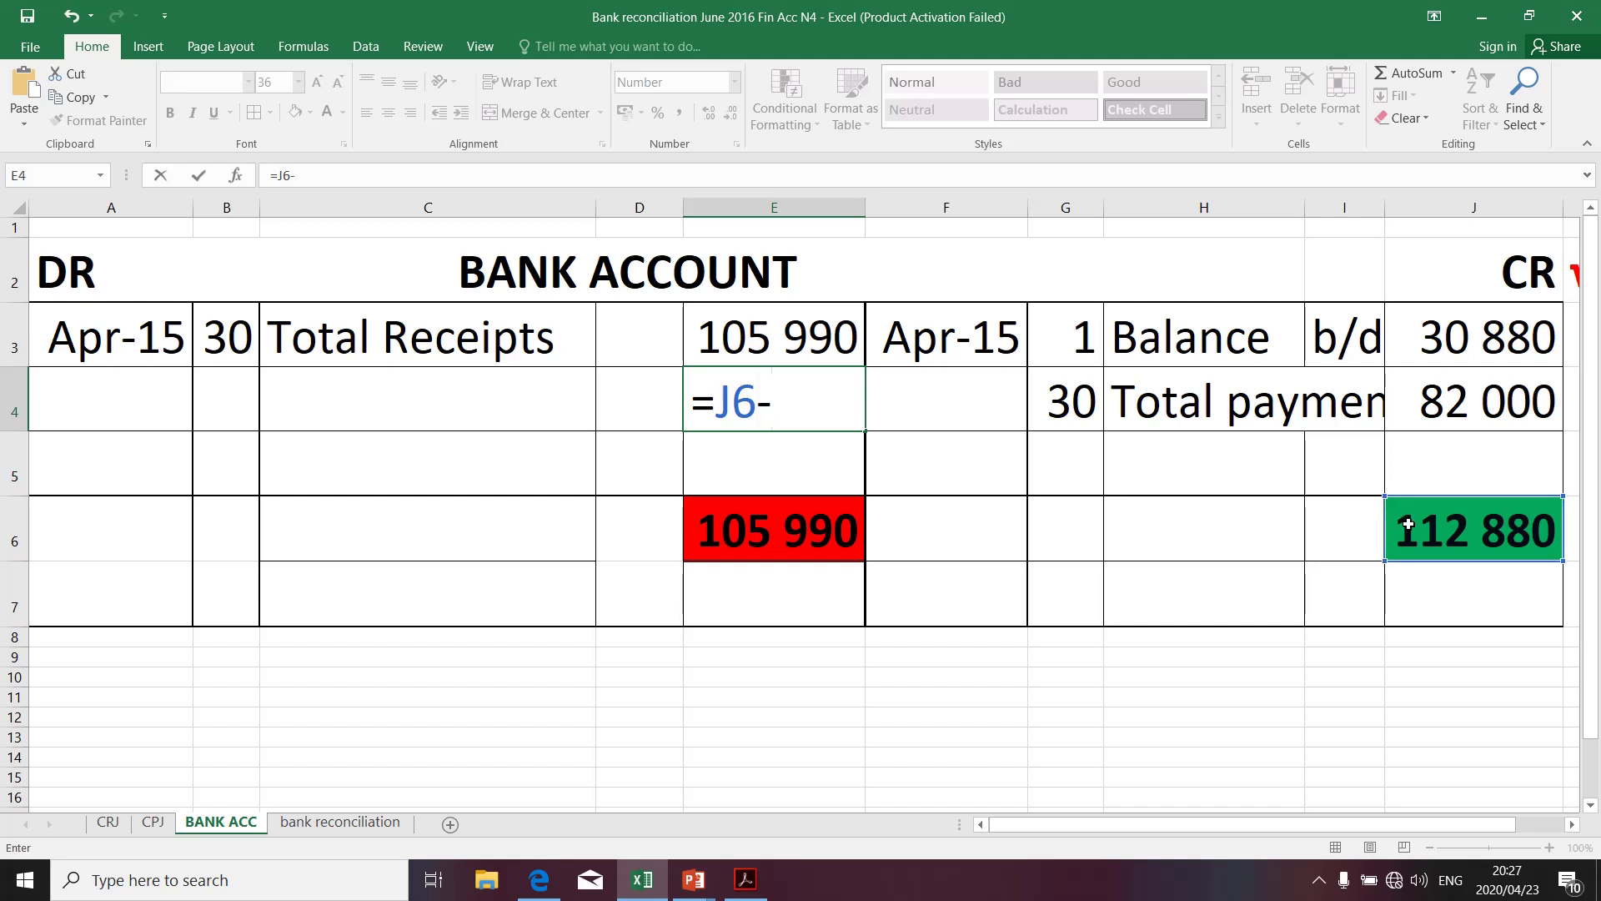
left_click(822, 336)
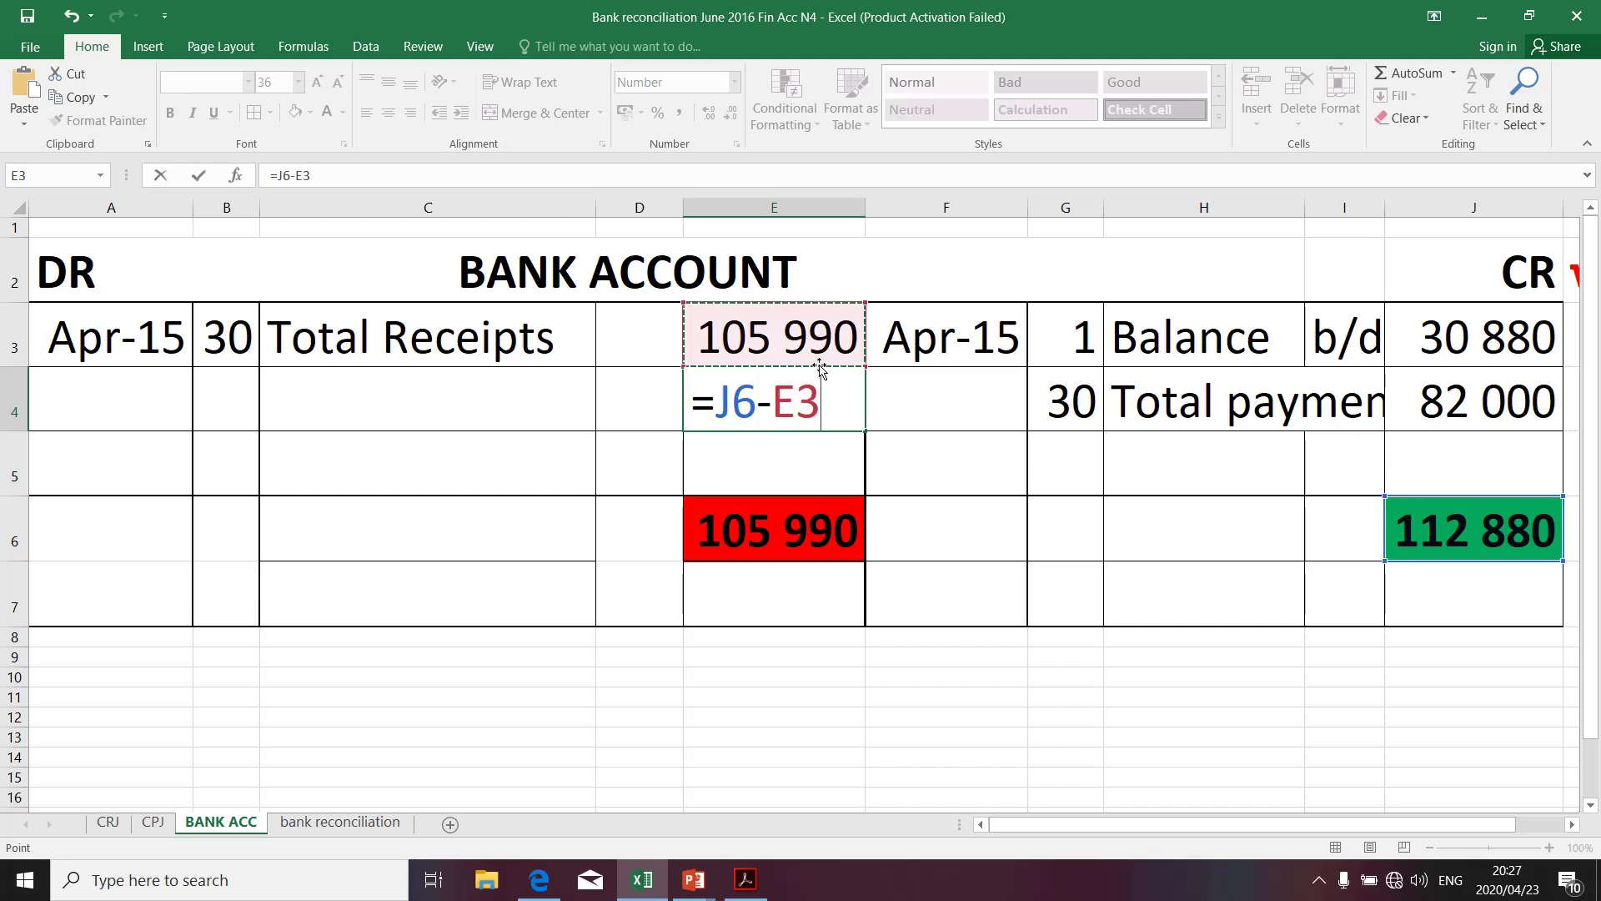
key("Return")
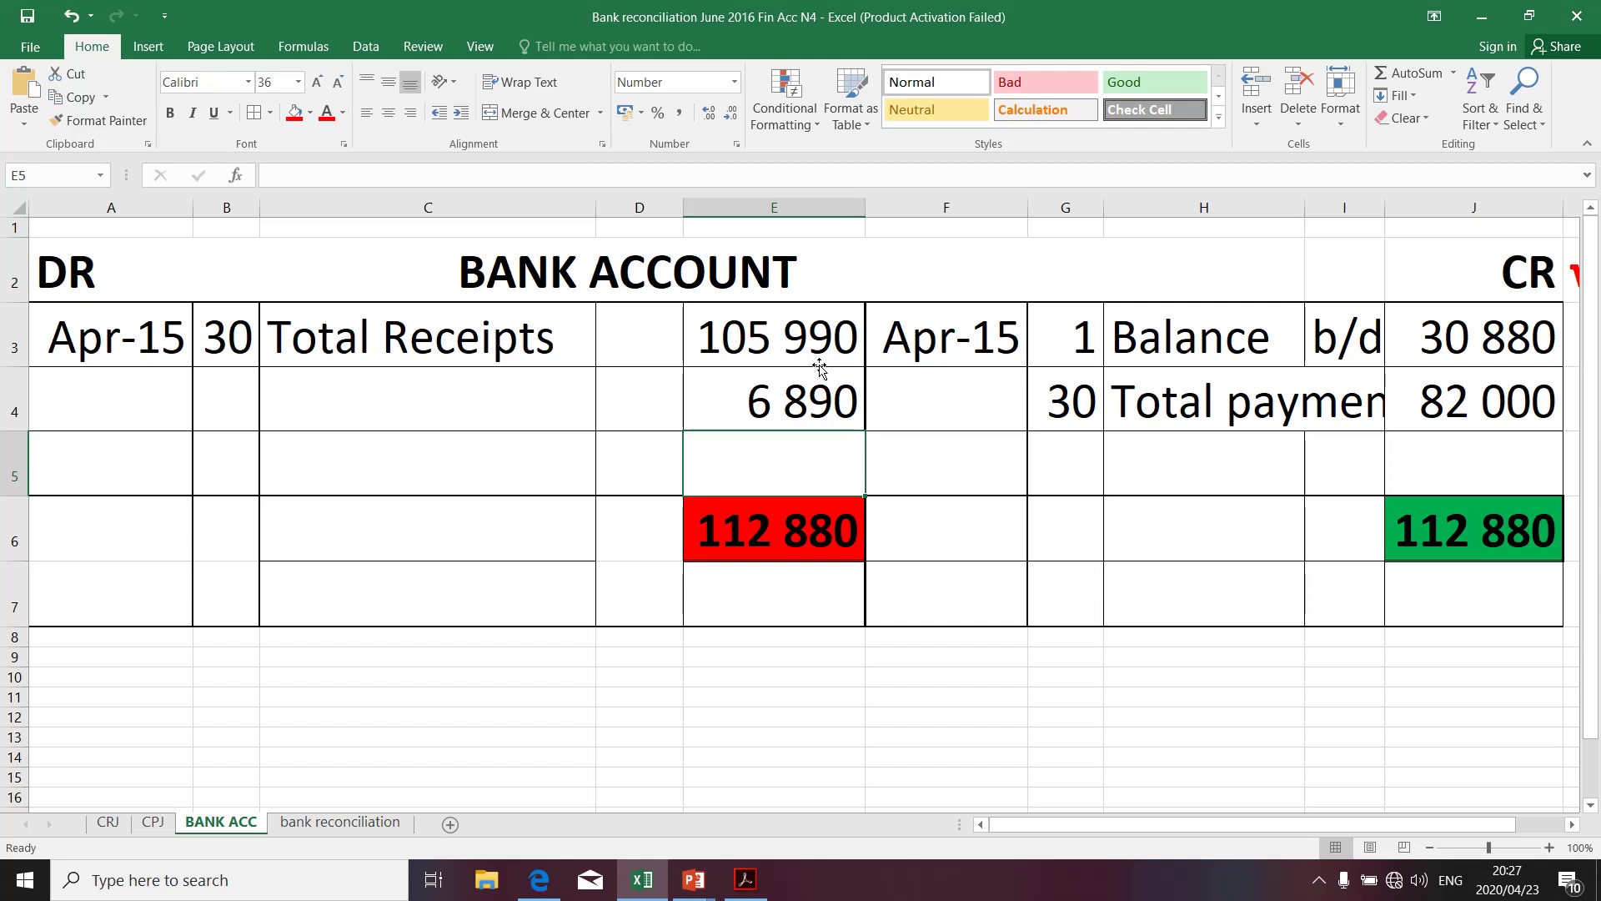
Label the balancing debit entry with "Balance" in C4 and the folio "c/d" in D4
left_click(289, 393)
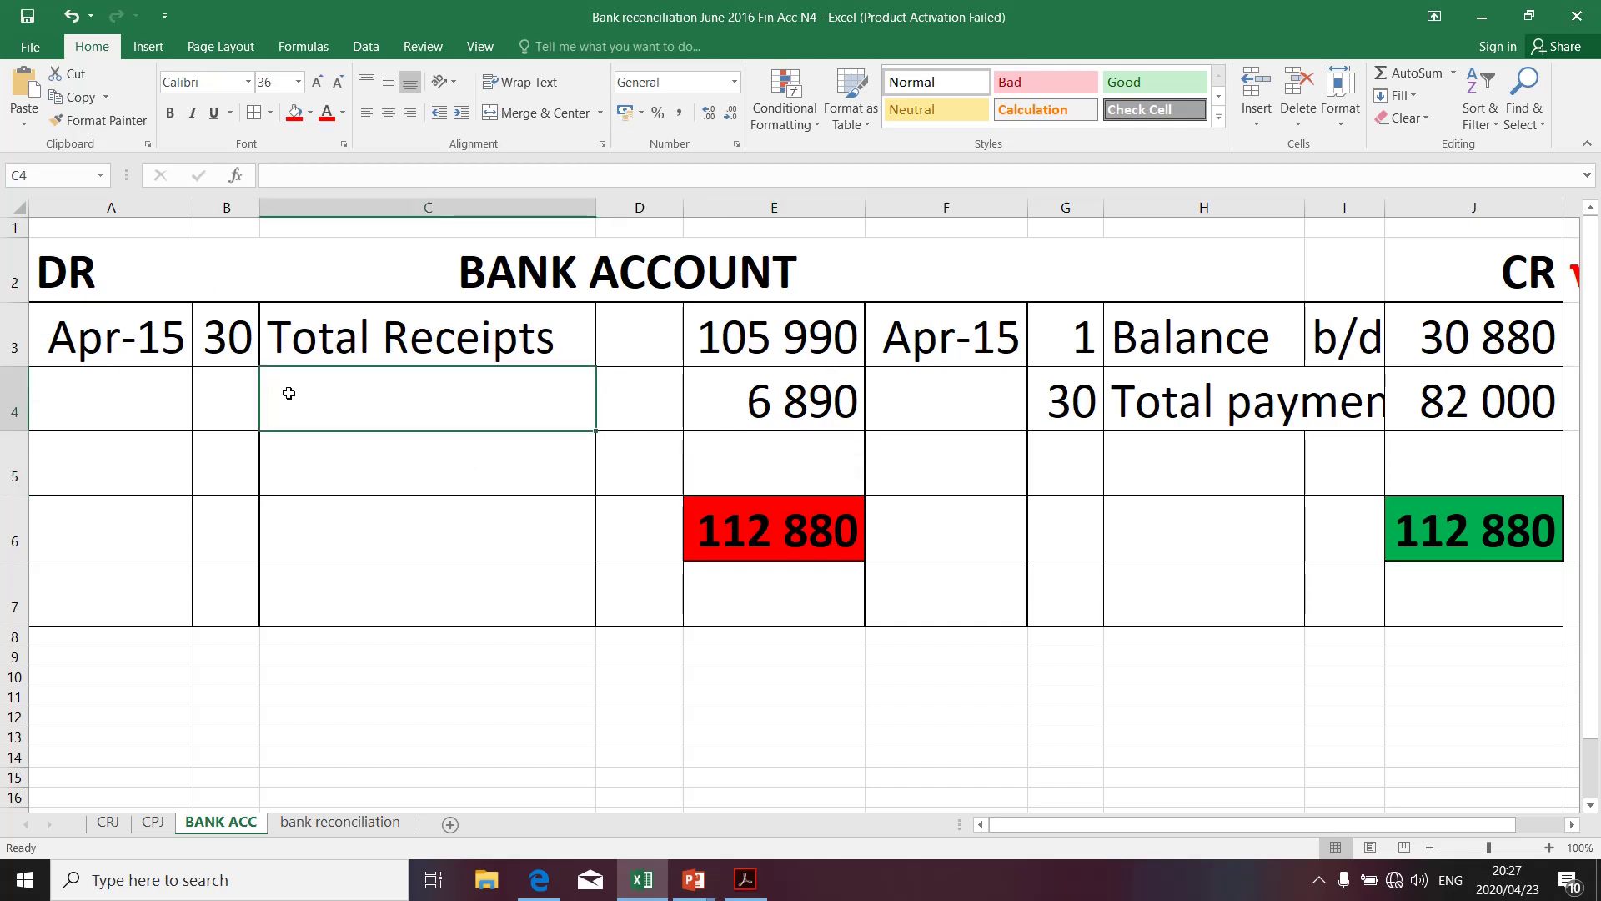
type("Balan")
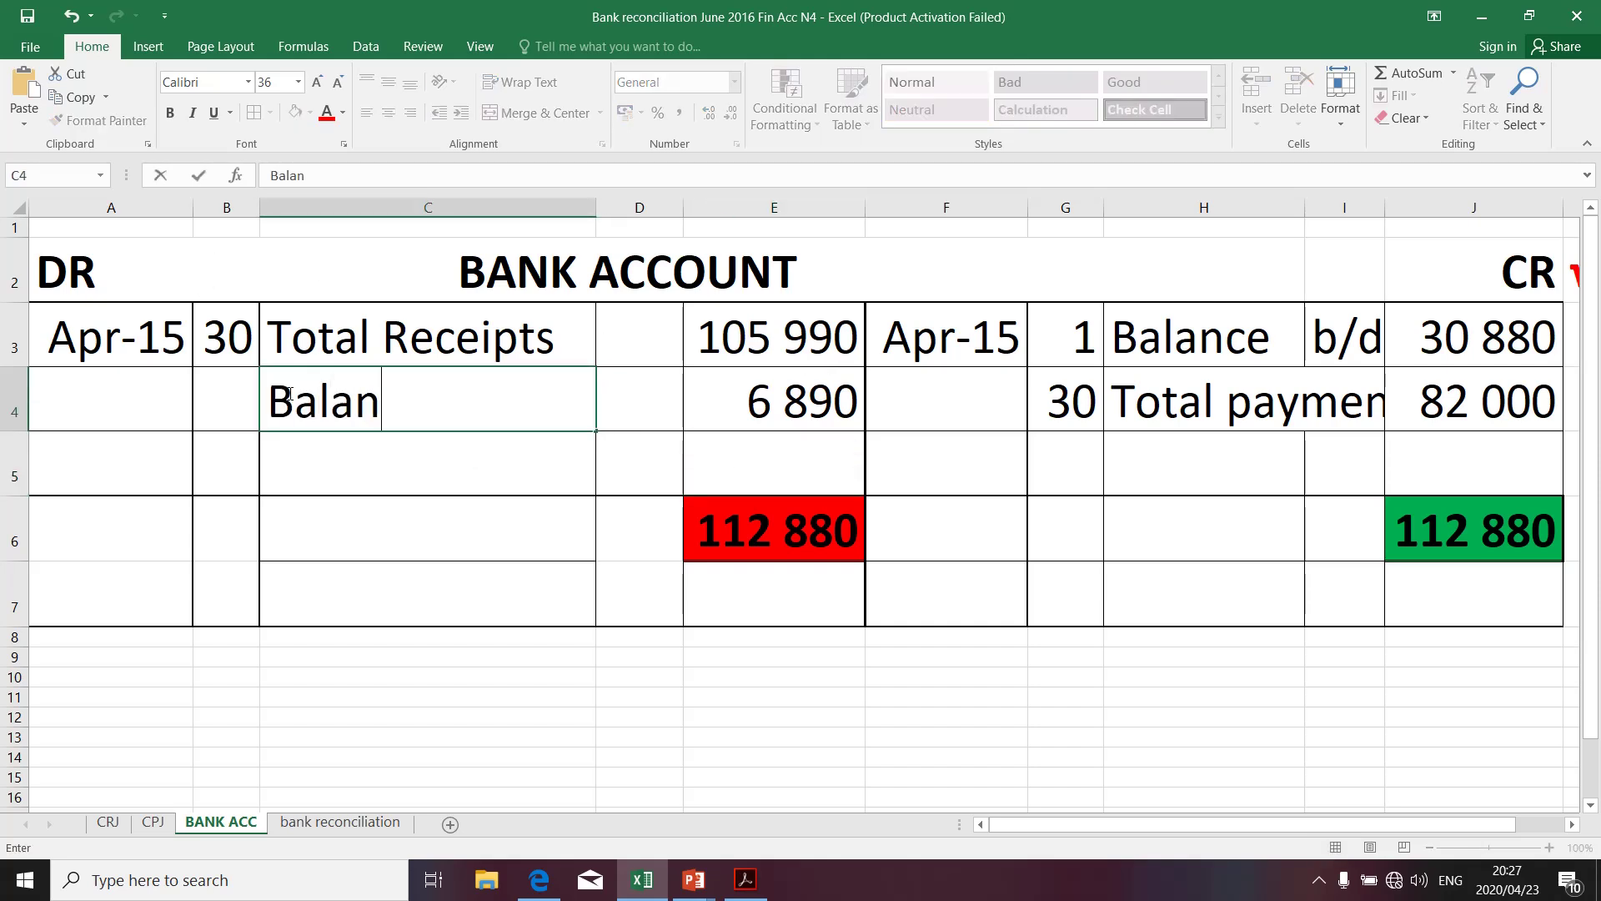
type("ce")
left_click(630, 388)
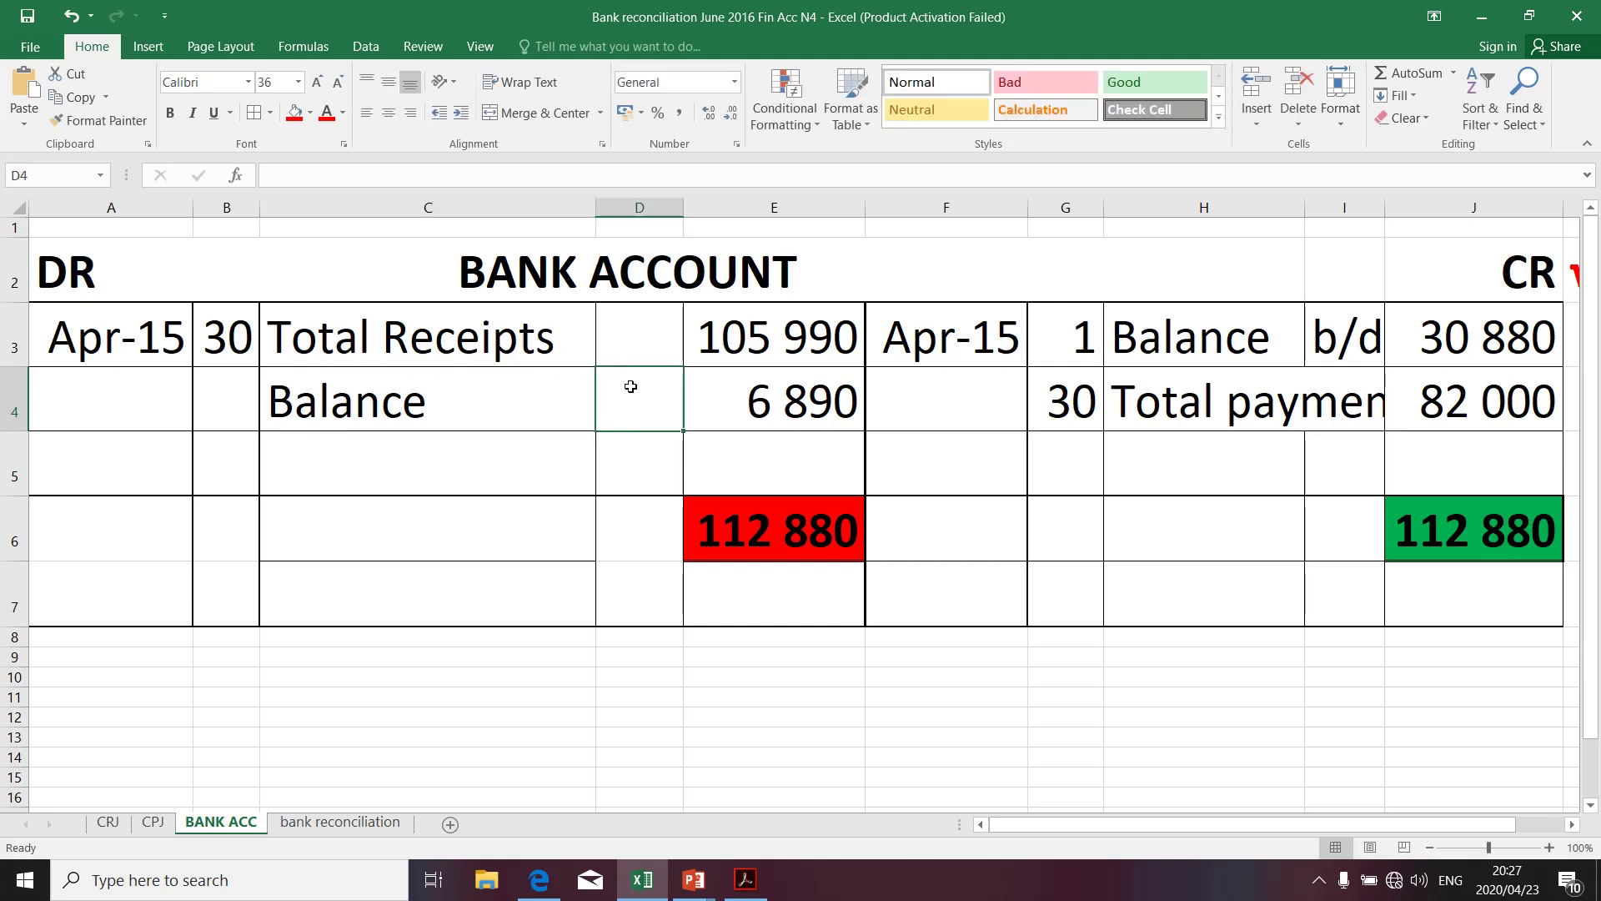
type("c/d")
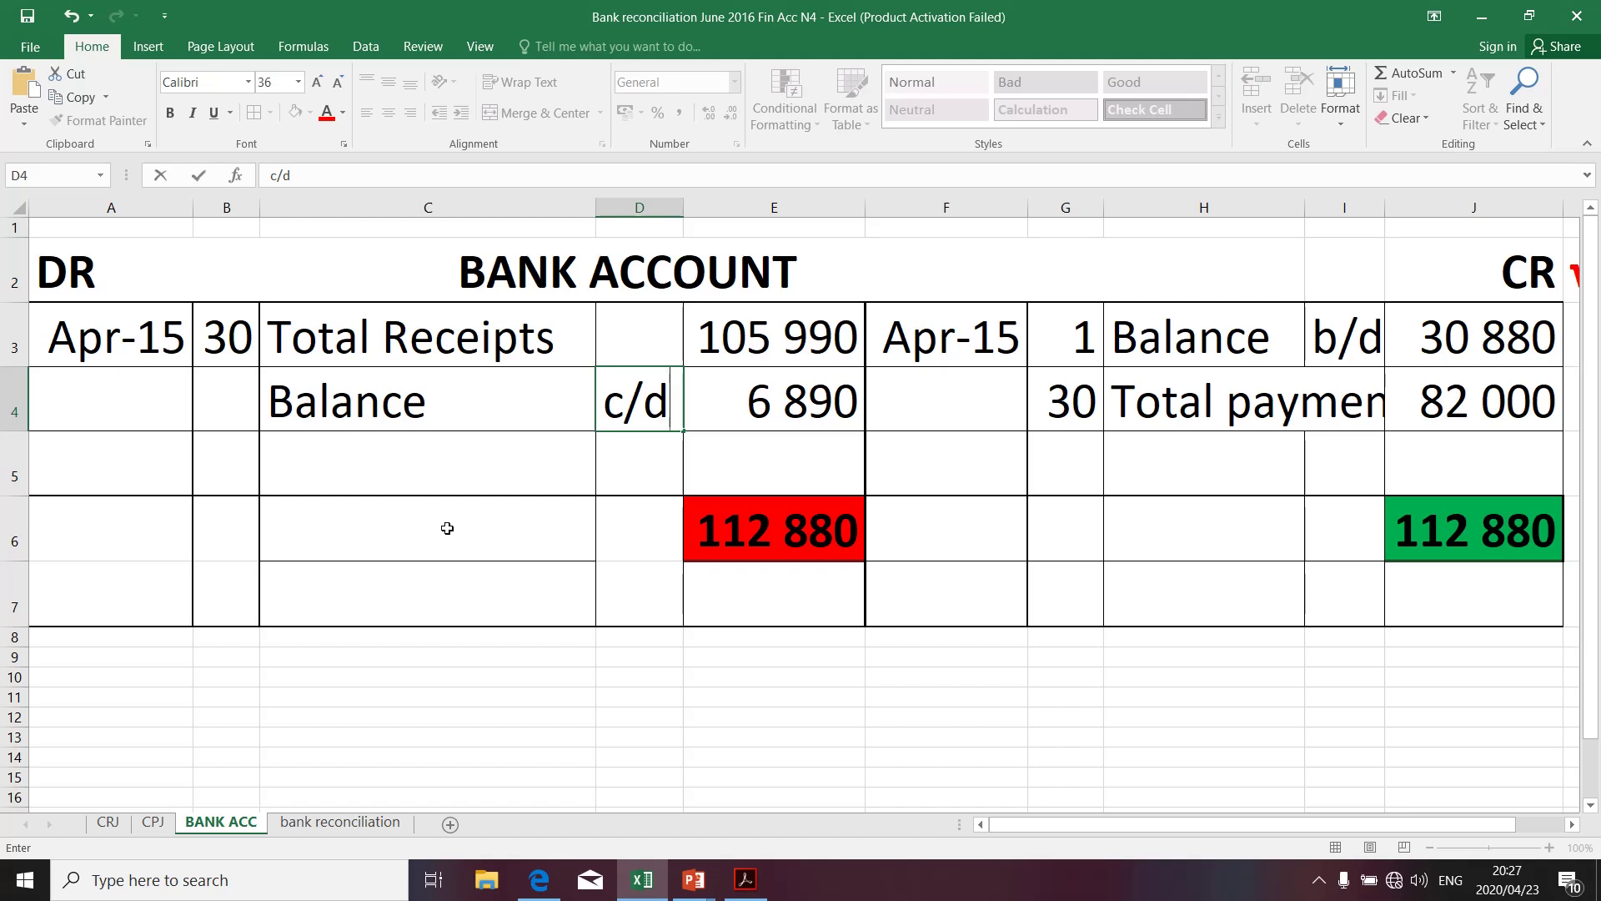
left_click(633, 584)
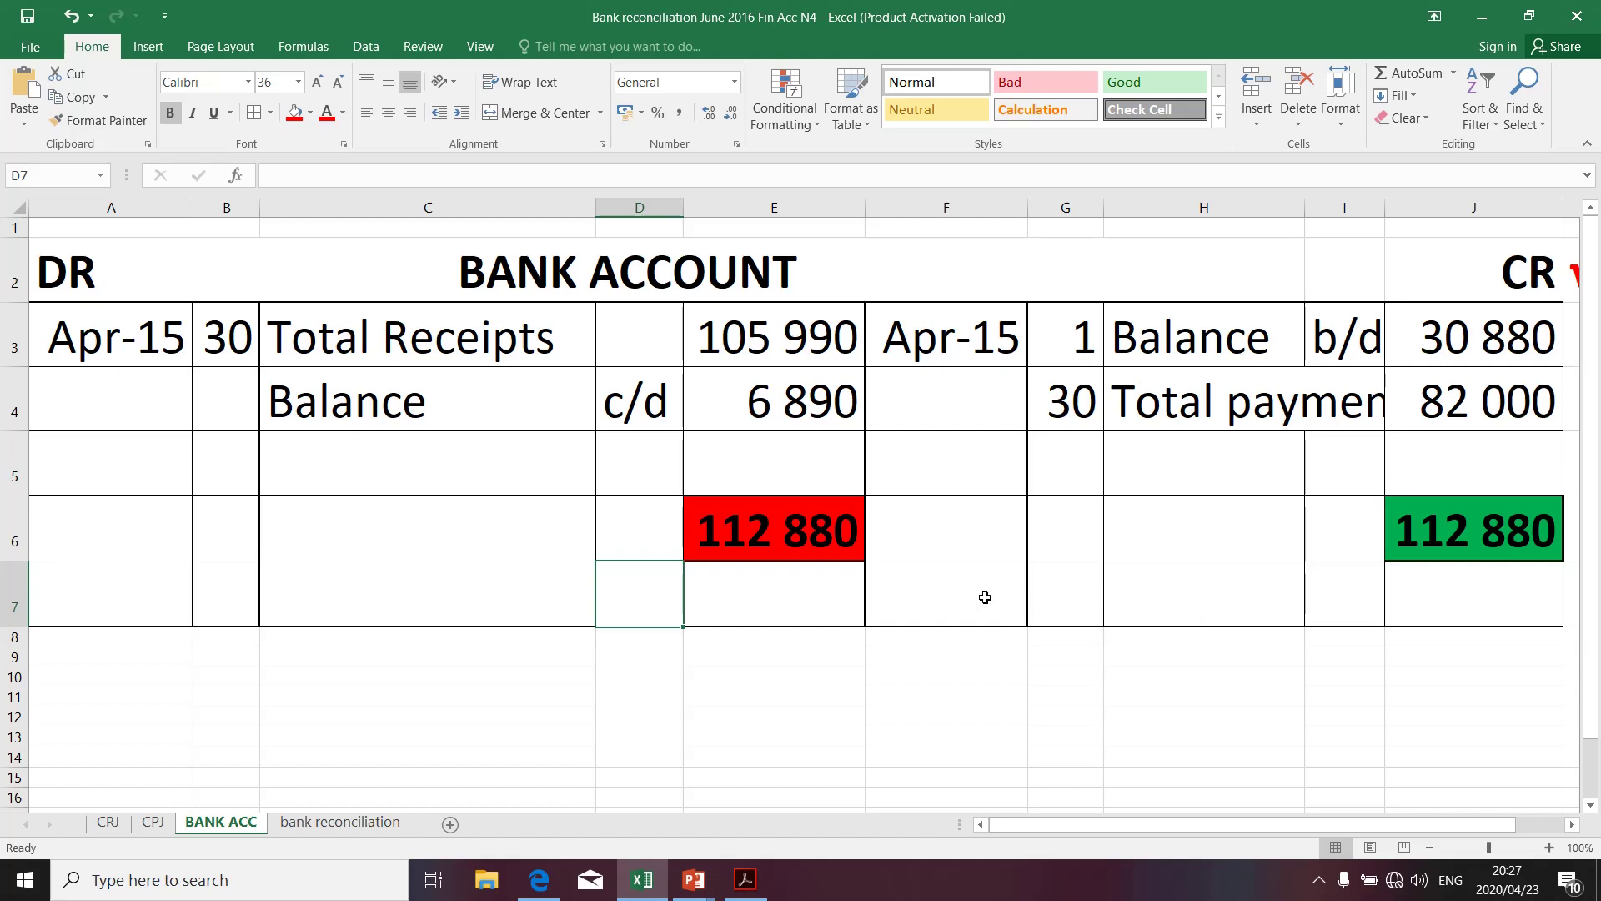
Label the balance brought down on the credit side with "Balance" in H7 and the folio "b/d" in I7
left_click(1138, 599)
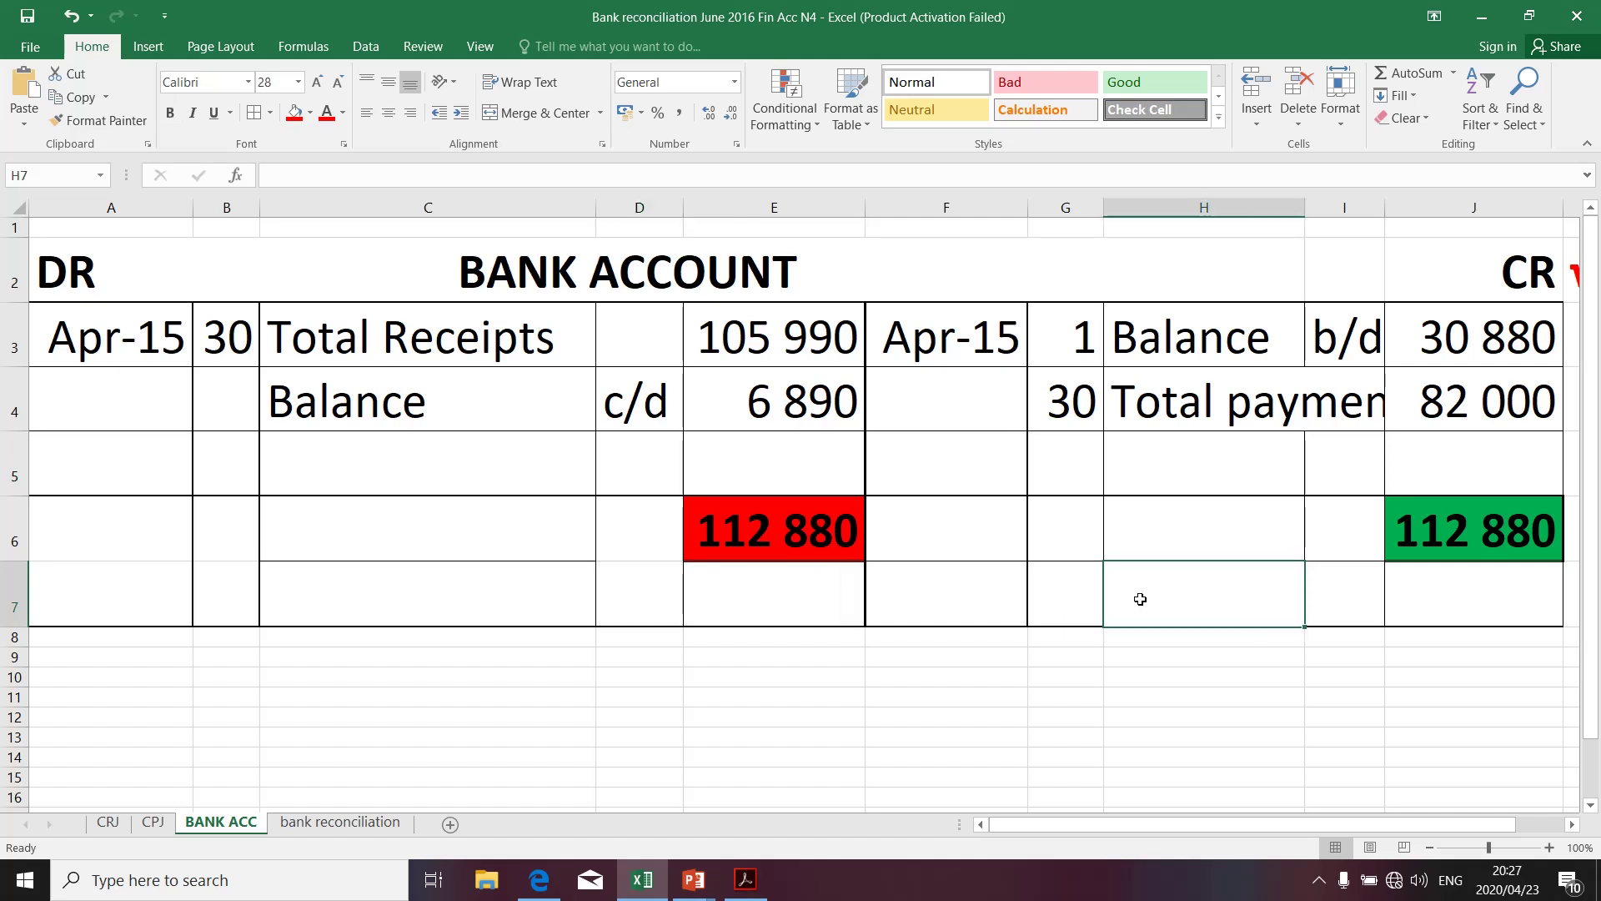
type("Balance")
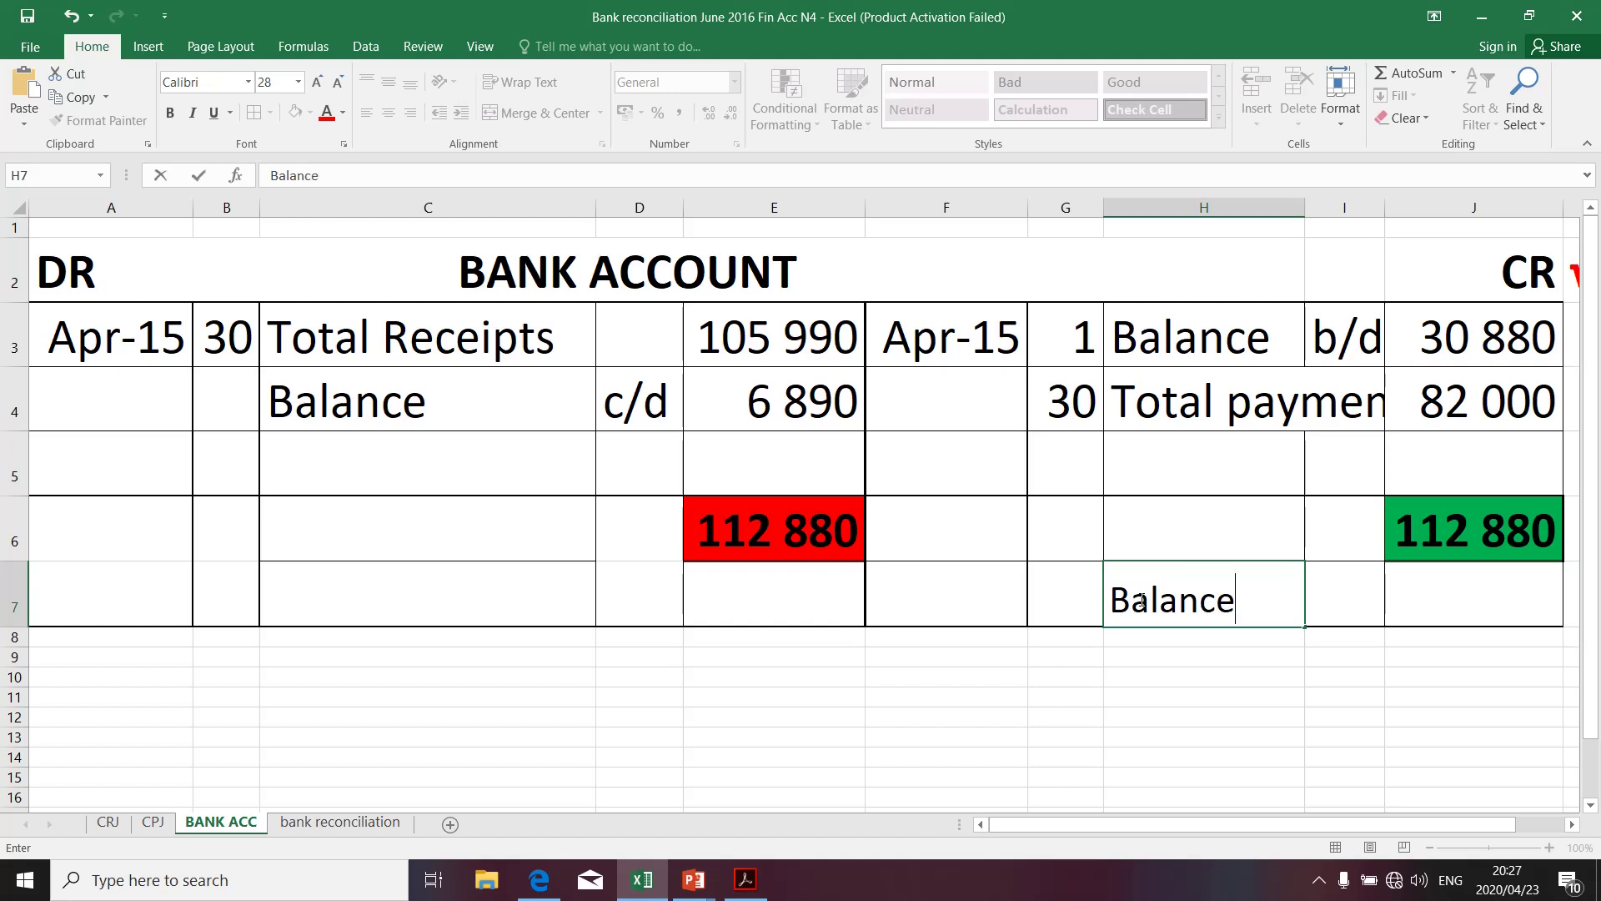
left_click(1346, 604)
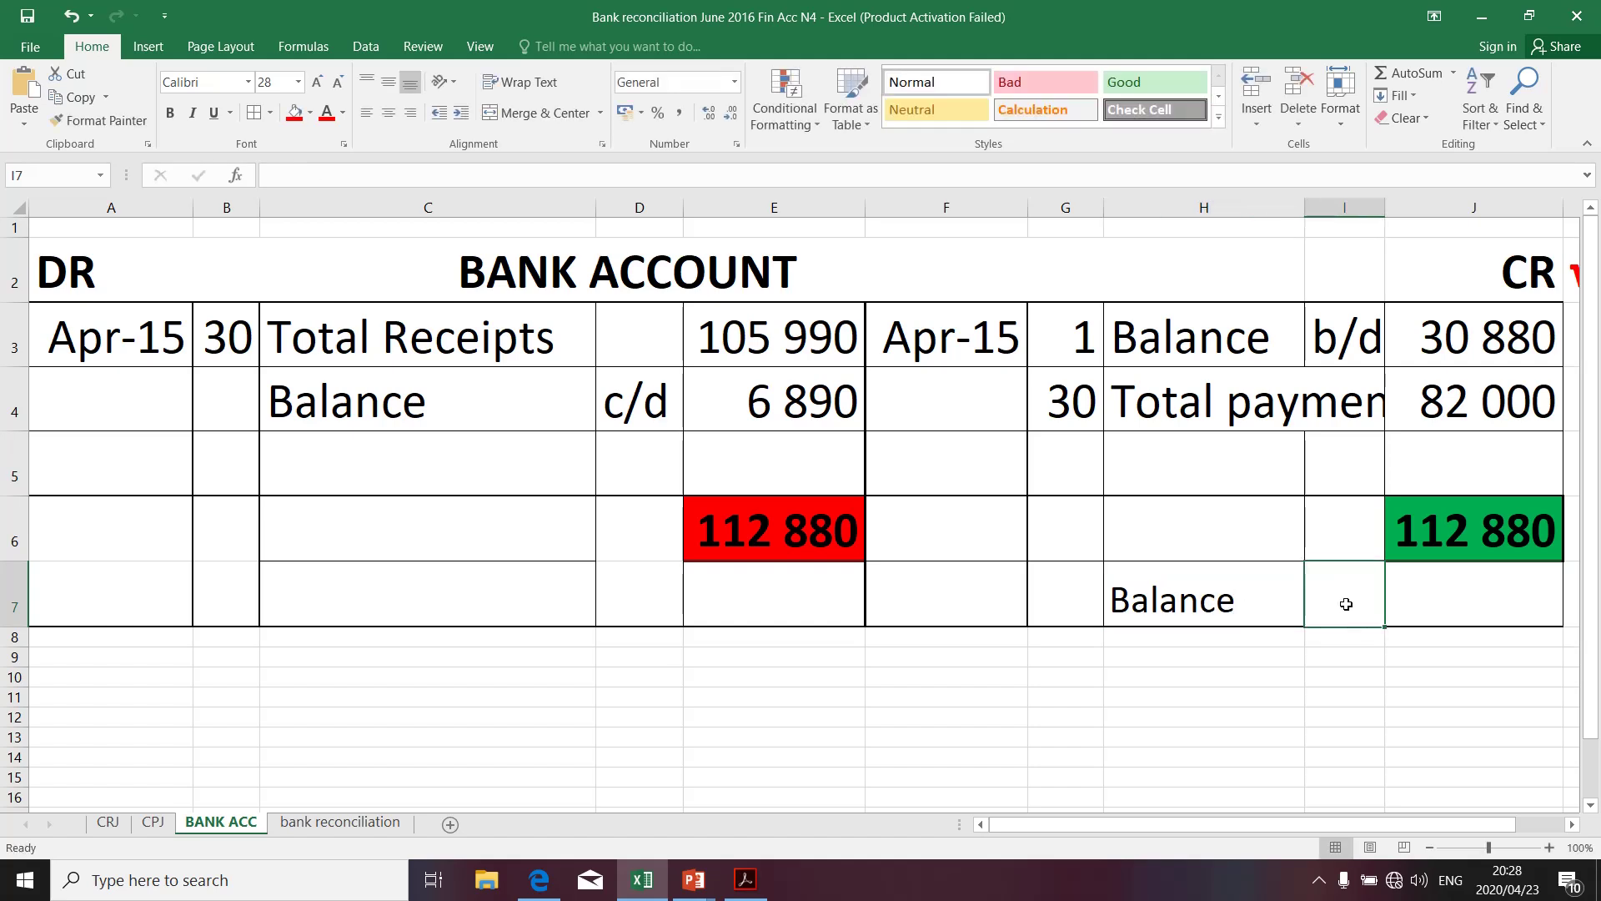
type("b")
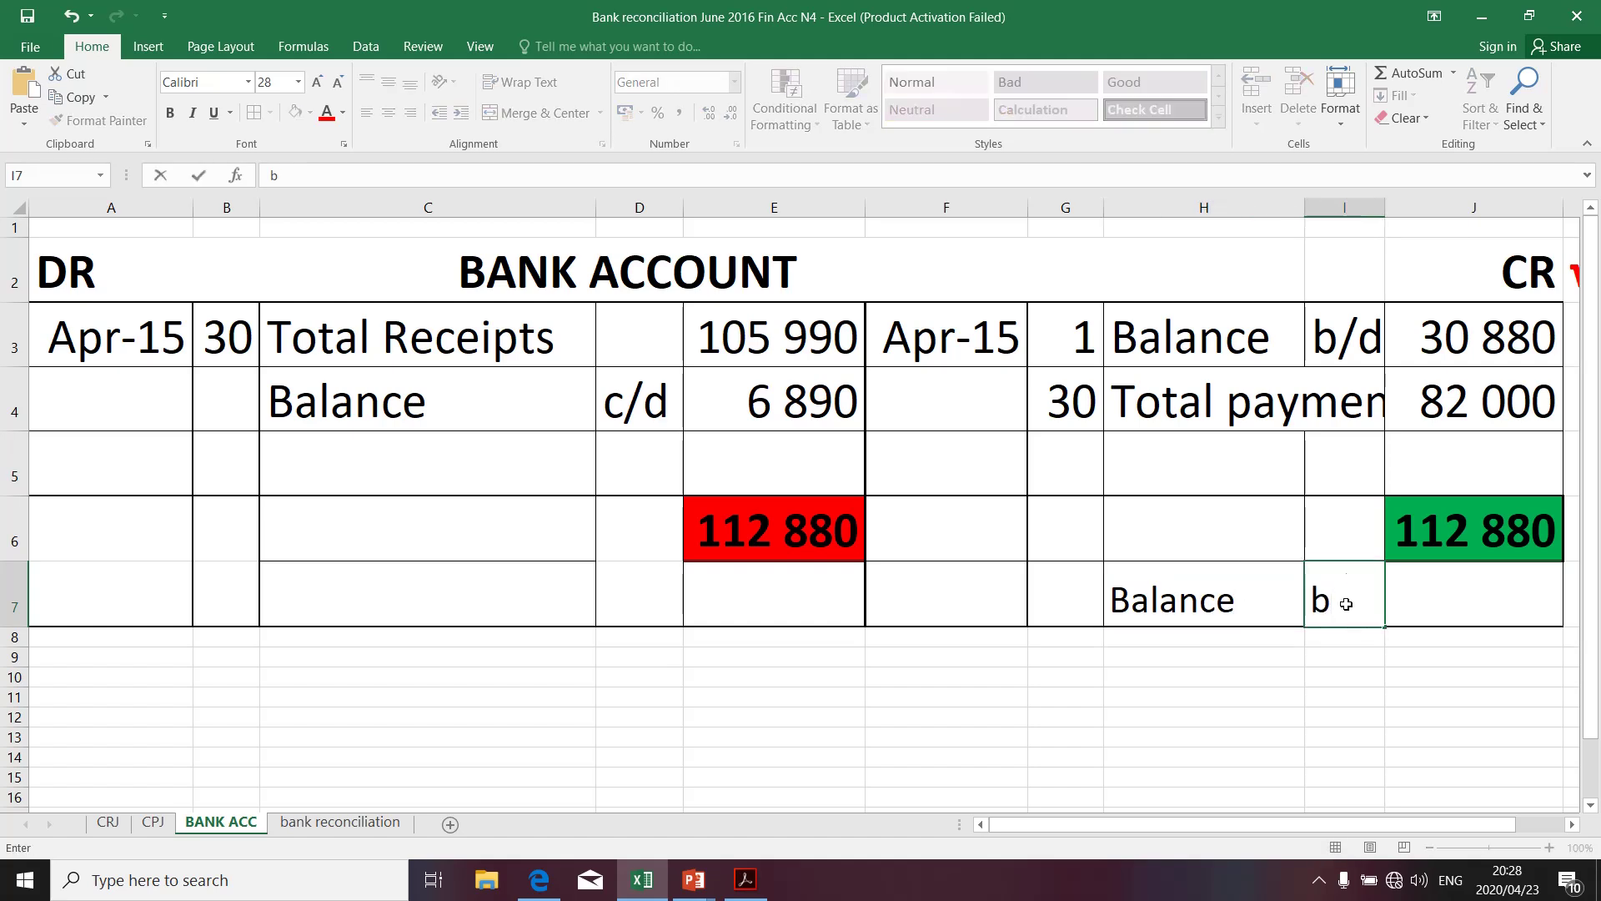
type("/d")
Bring the balance amount down into J7 by linking it to the debit-side balance with the formula =E4
left_click(1447, 613)
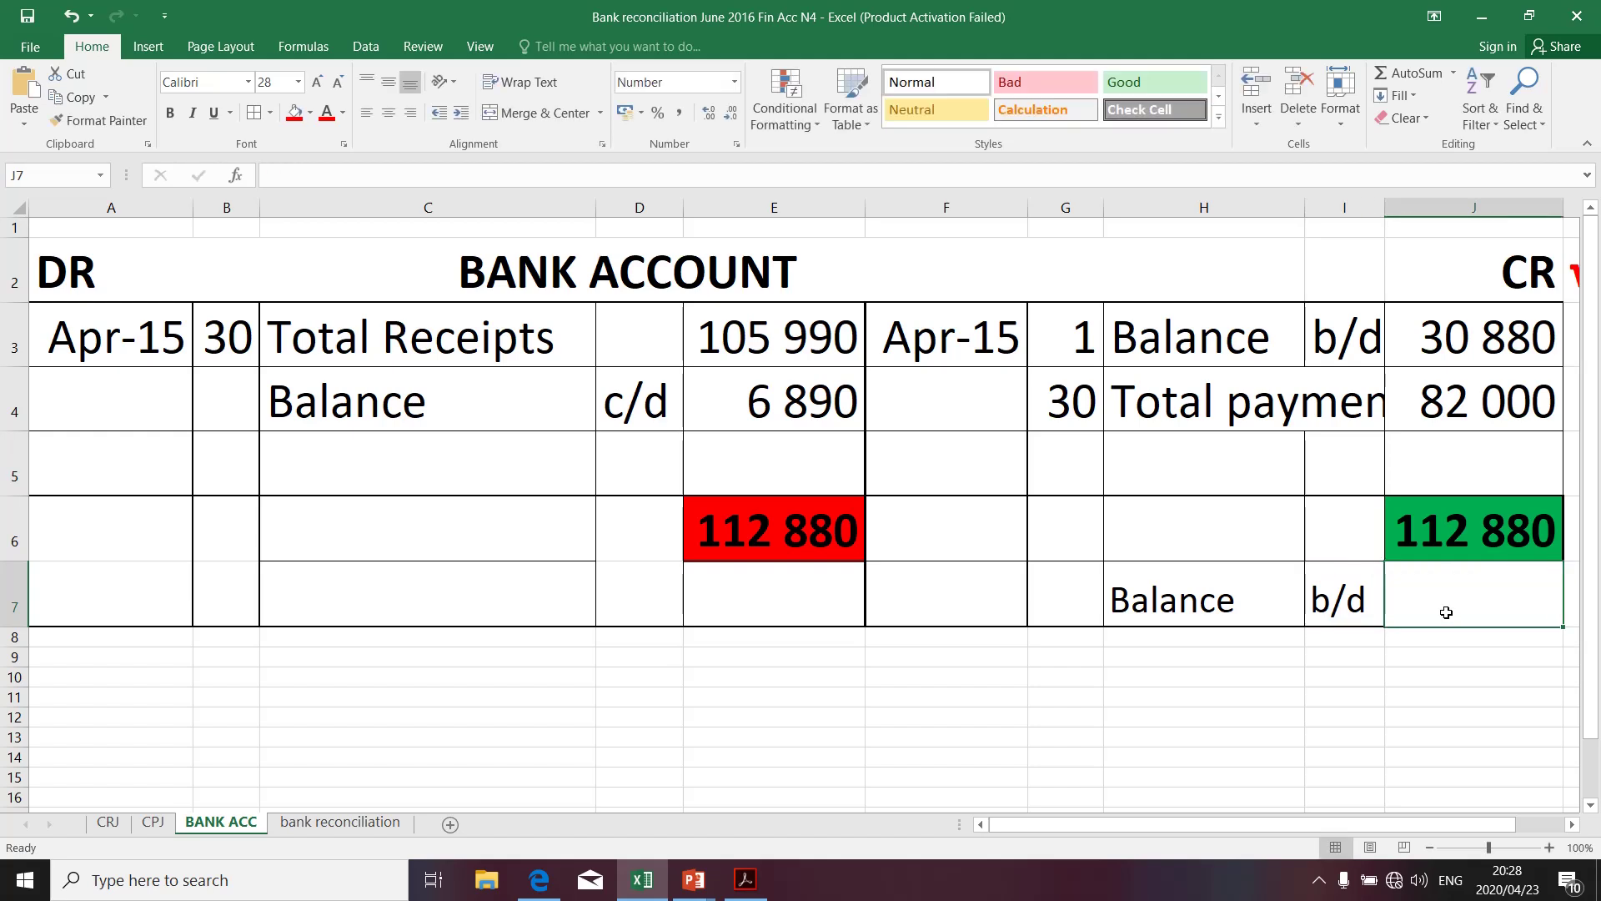
type("=")
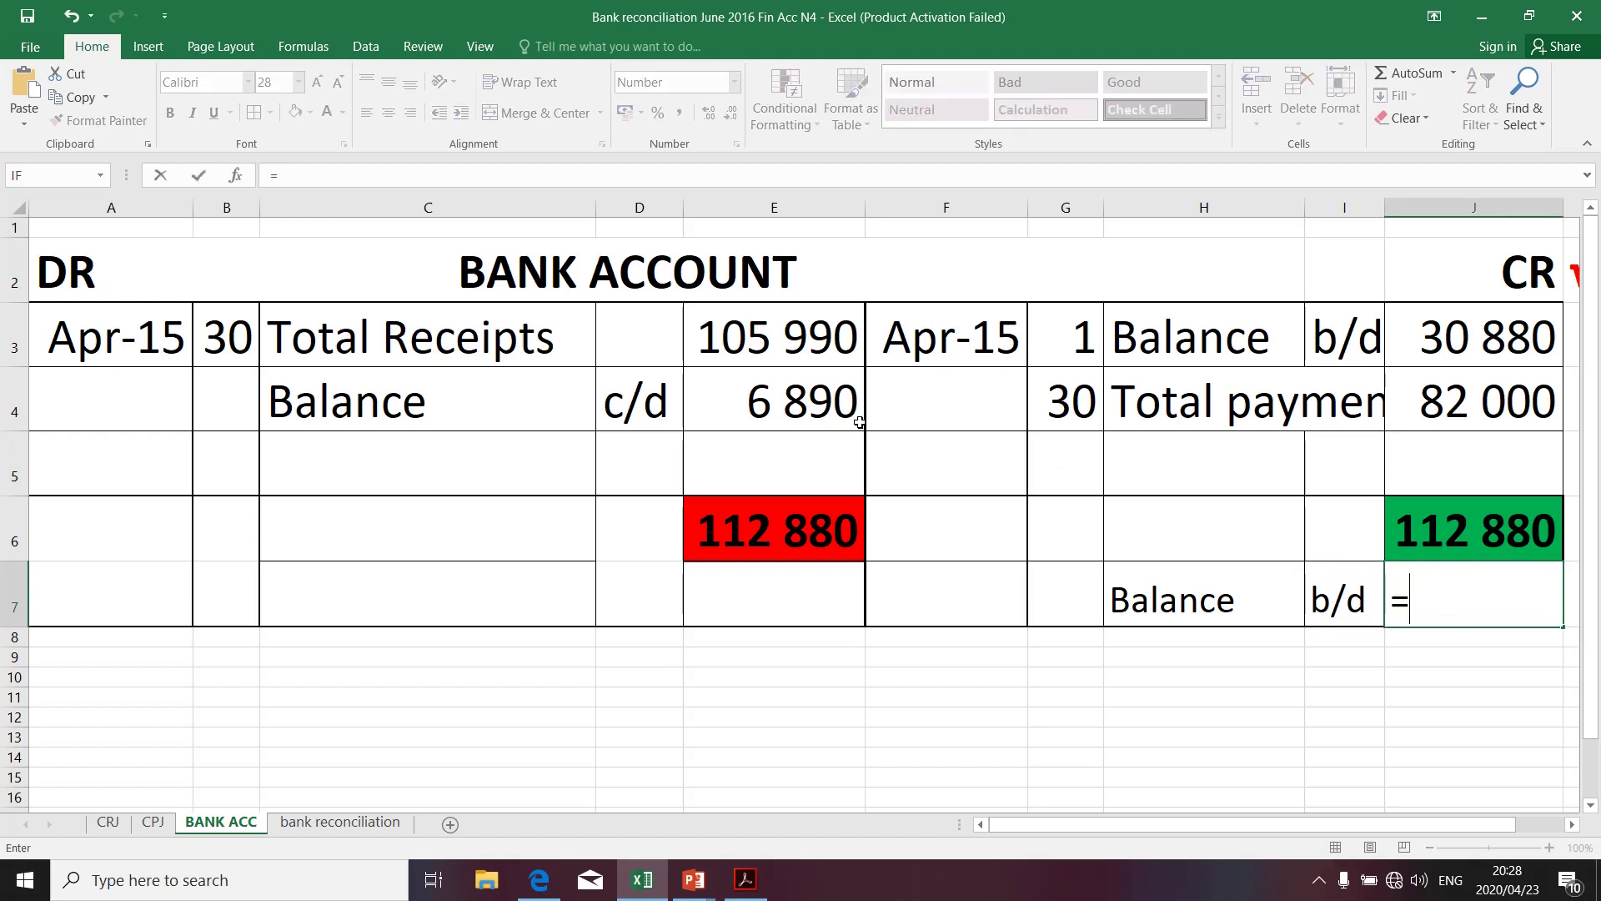
left_click(828, 401)
key("Return")
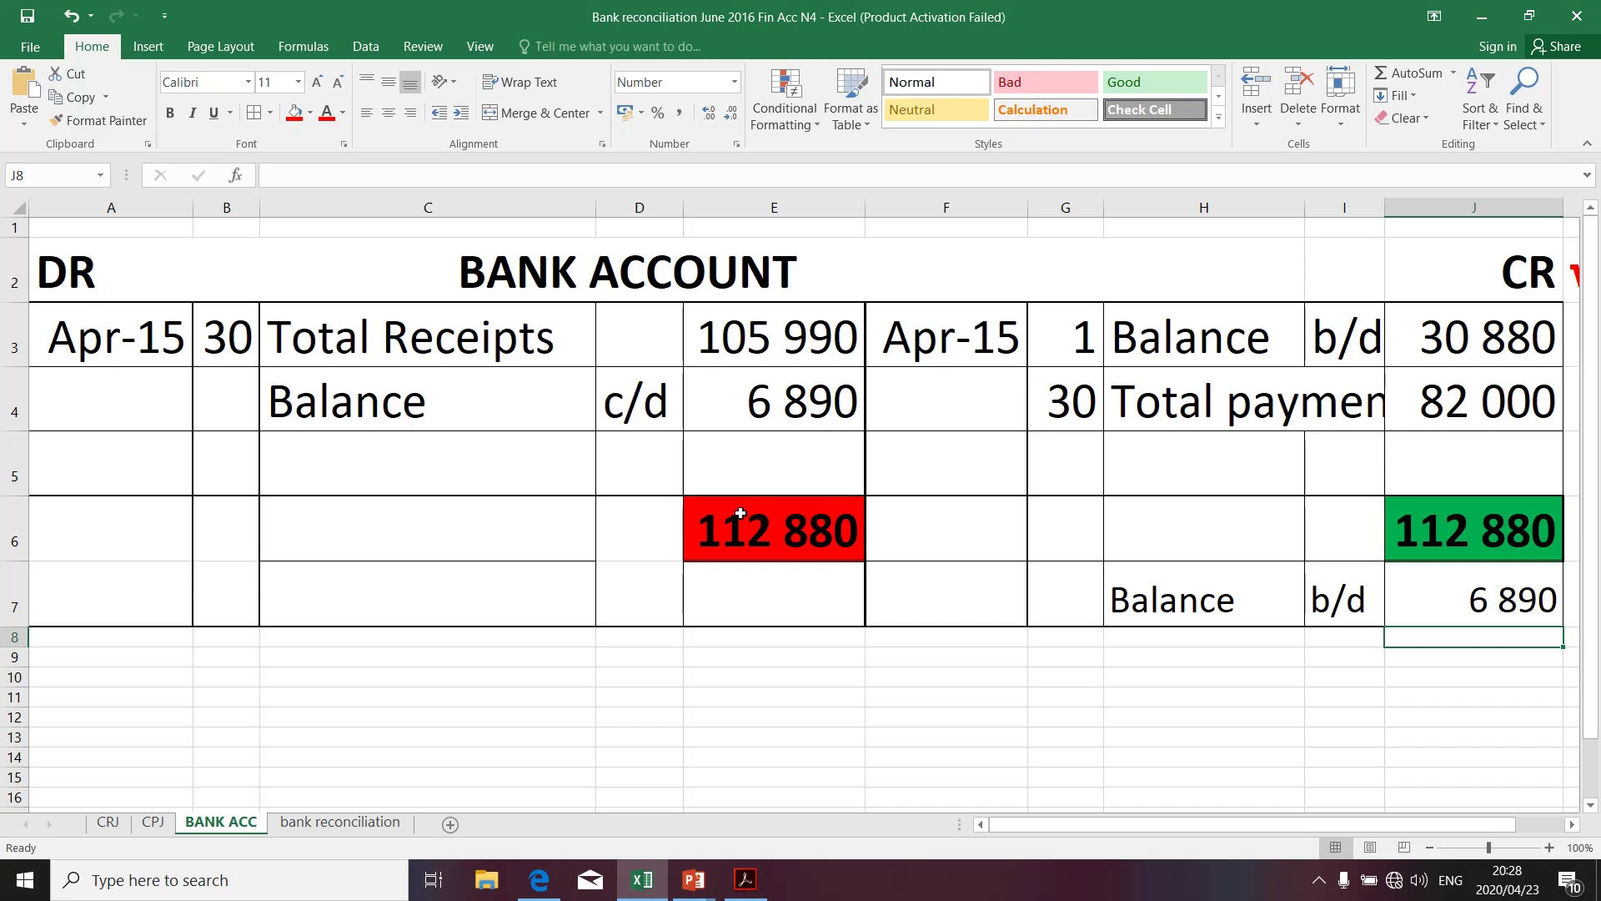
Copy the green formatting of the credit total J6 onto the debit total E6 with Format Painter
mouse_move(754, 509)
left_mouse_down()
mouse_move(1357, 530)
mouse_move(781, 517)
left_mouse_up()
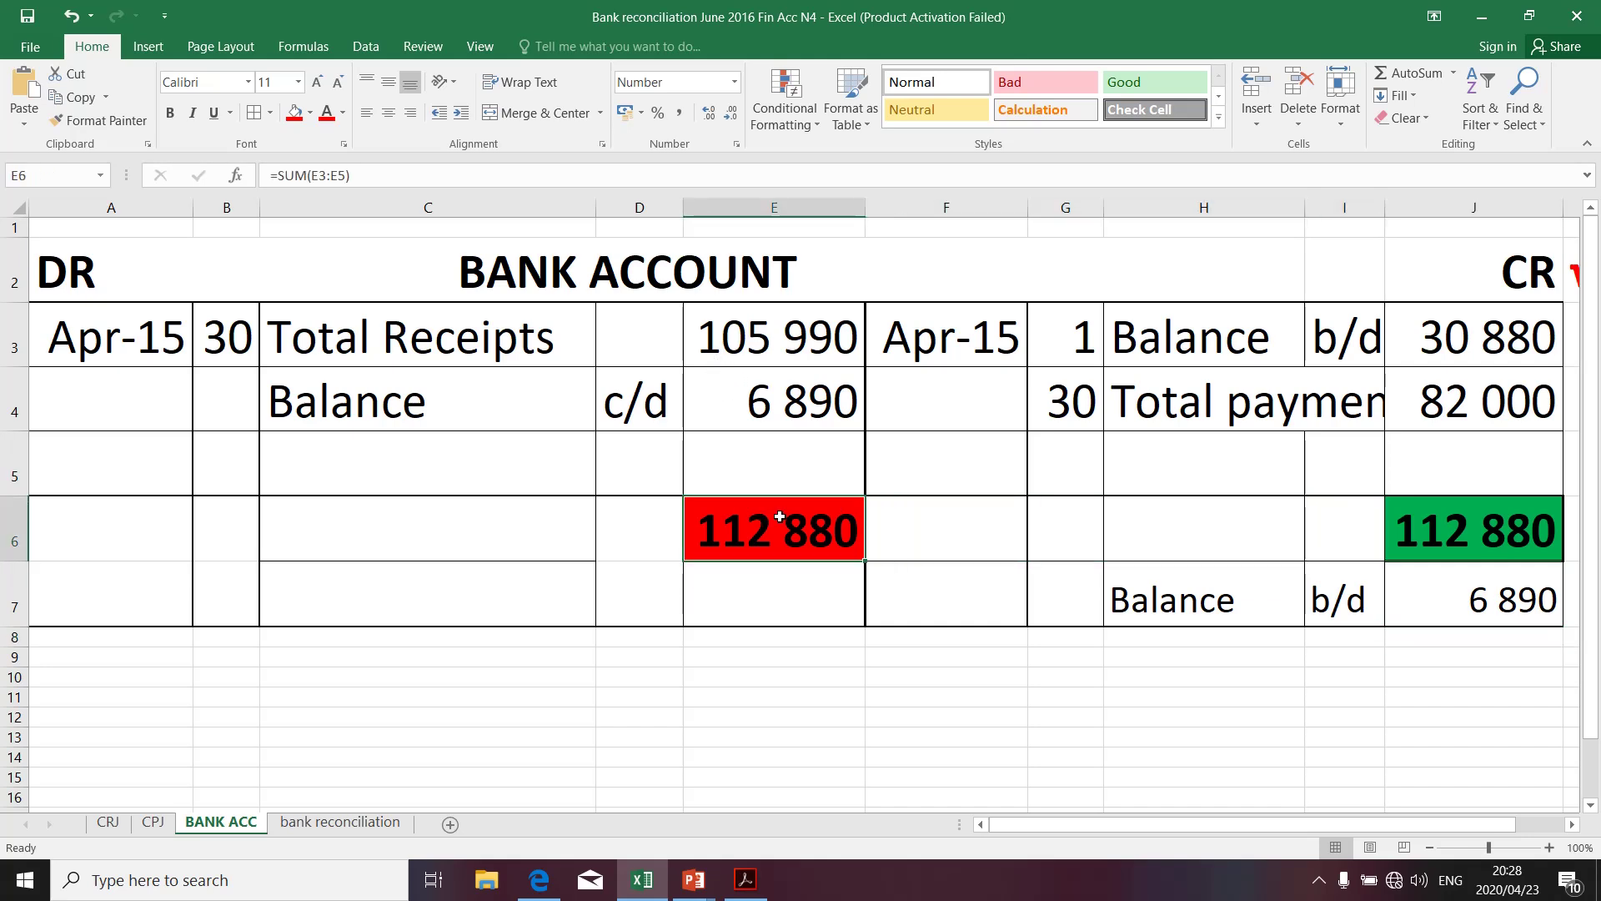
left_click(1407, 527)
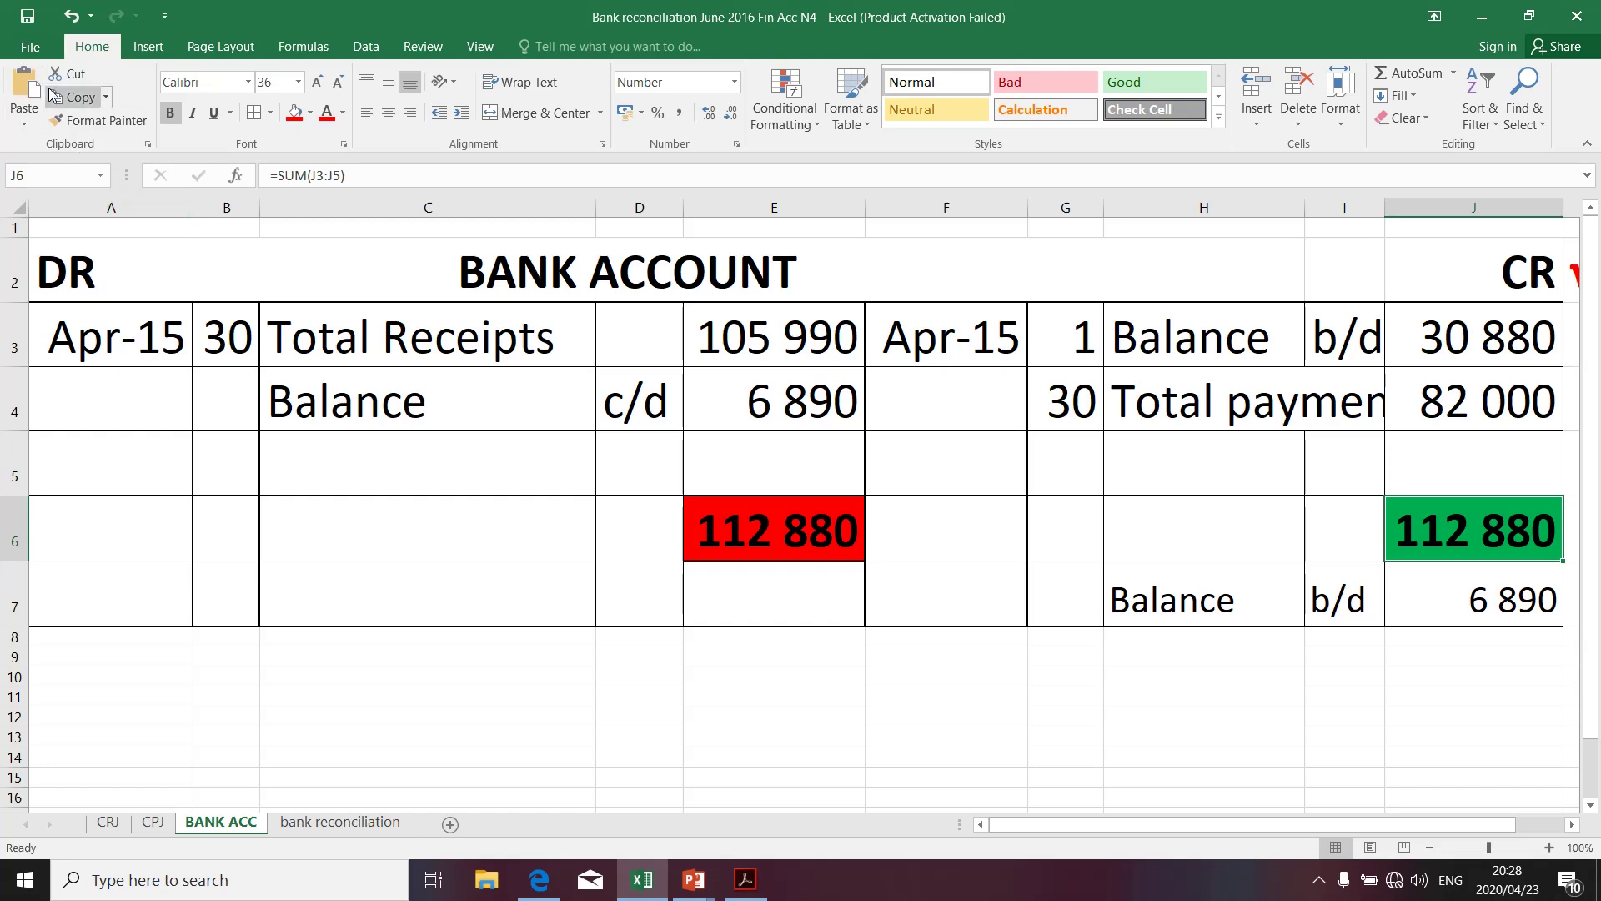
left_click(105, 123)
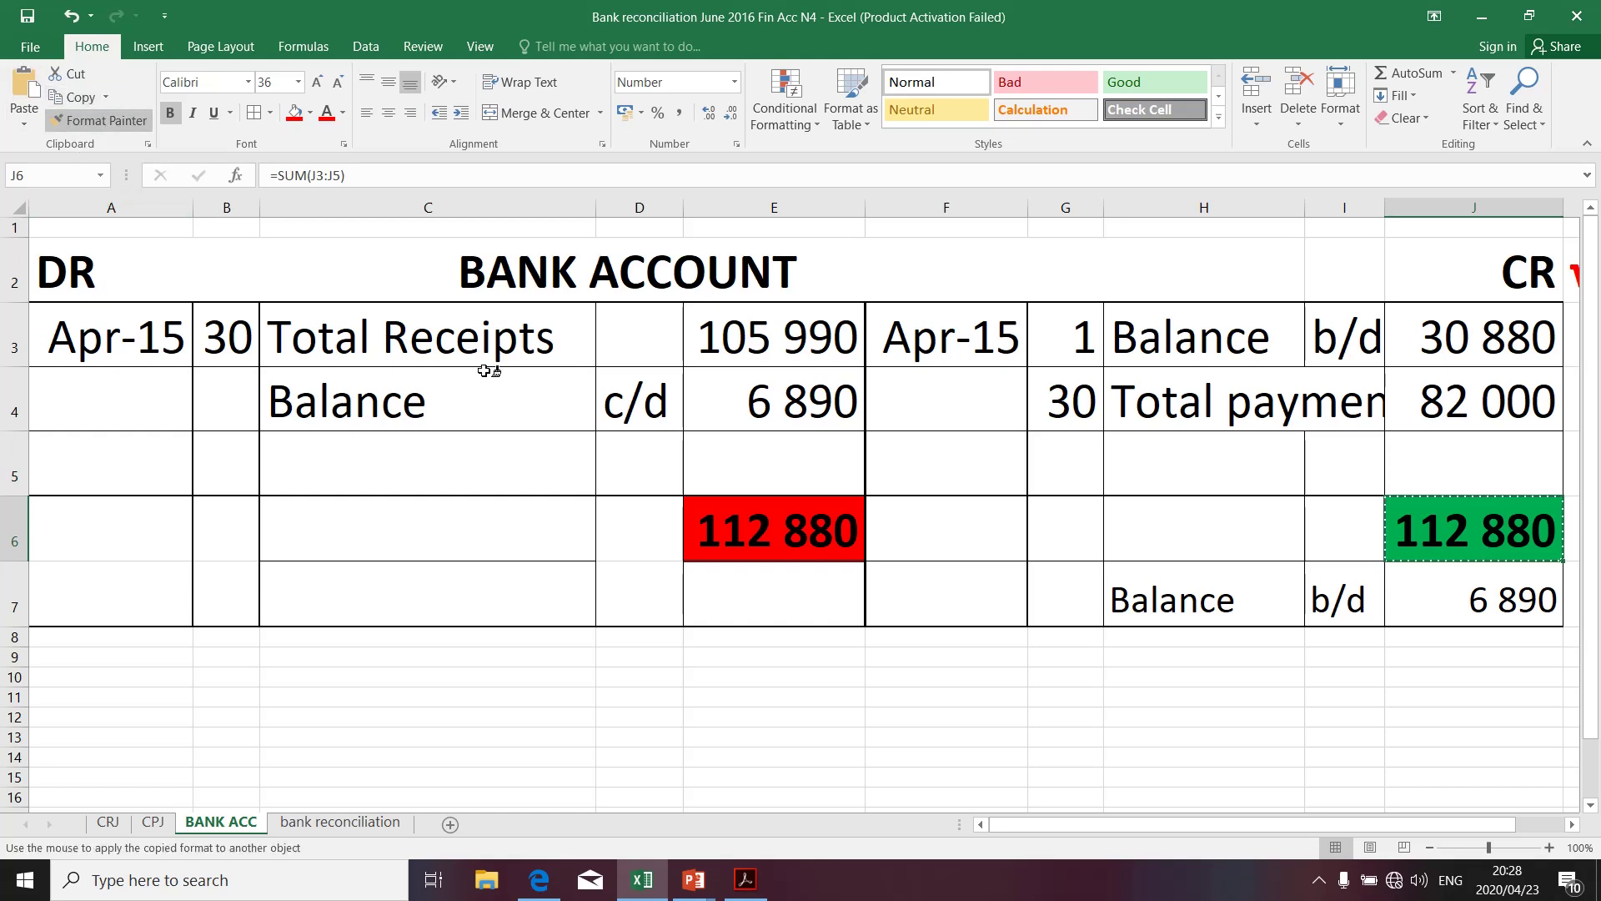
left_click(701, 509)
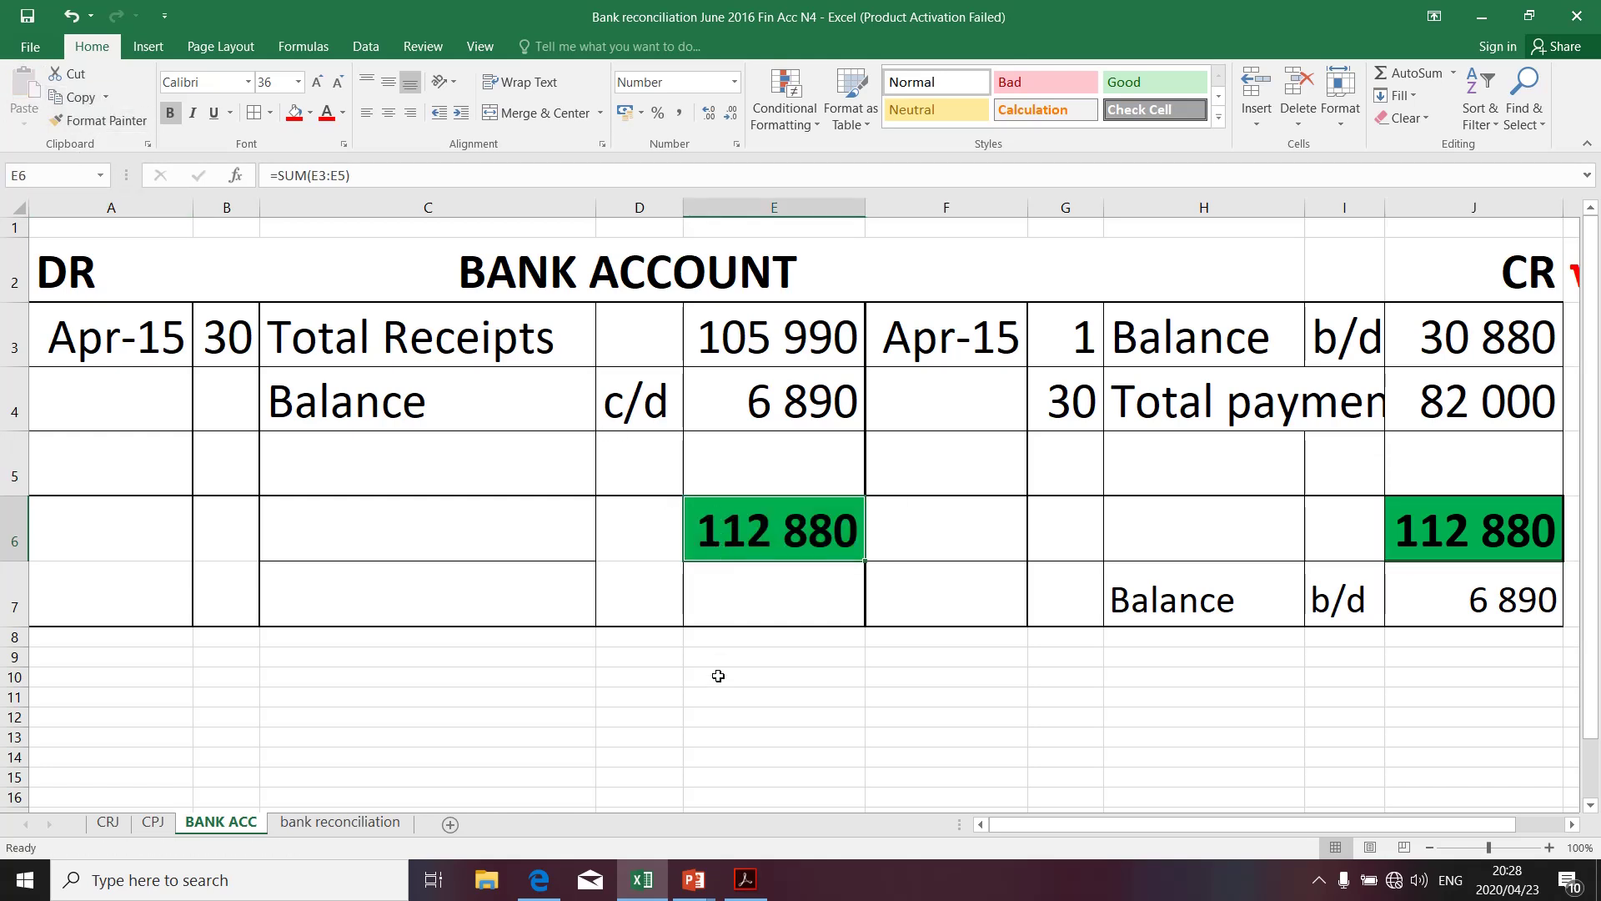